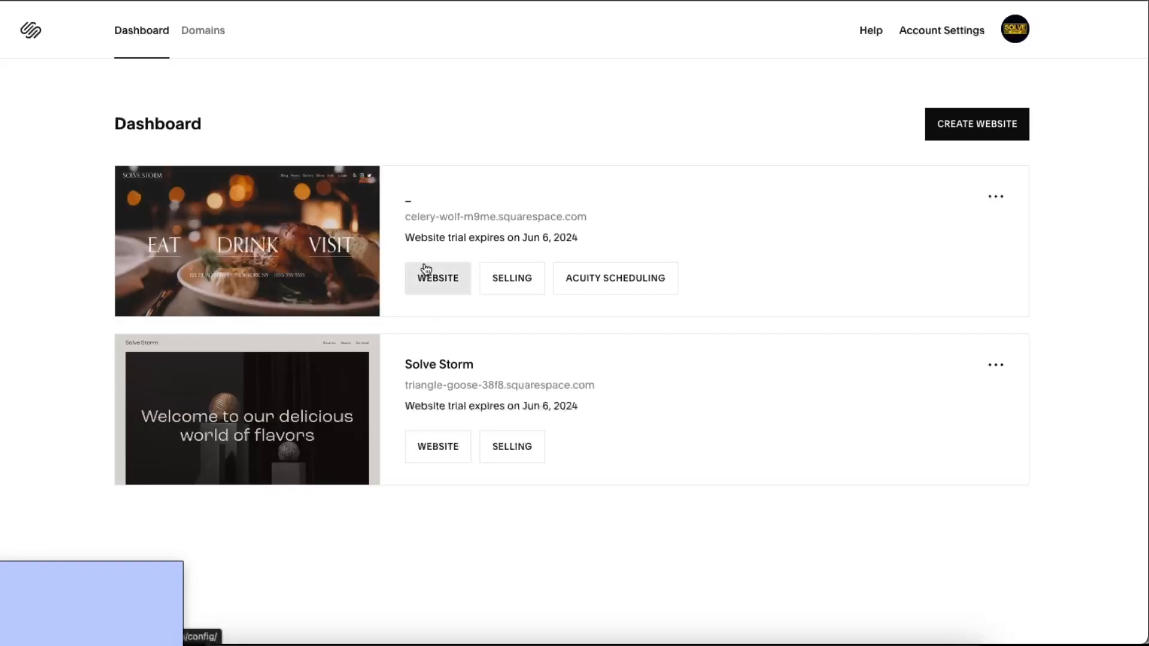
- Start a new website and filter the template gallery to Portfolio designs
mouse_move(274, 216)
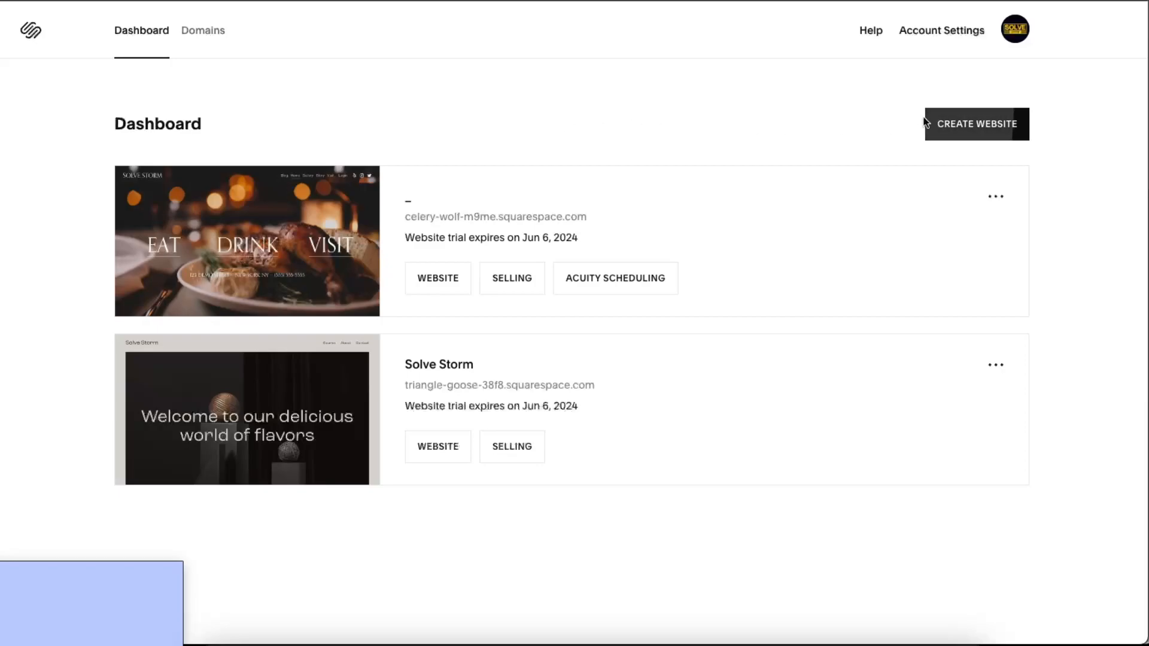
click(952, 125)
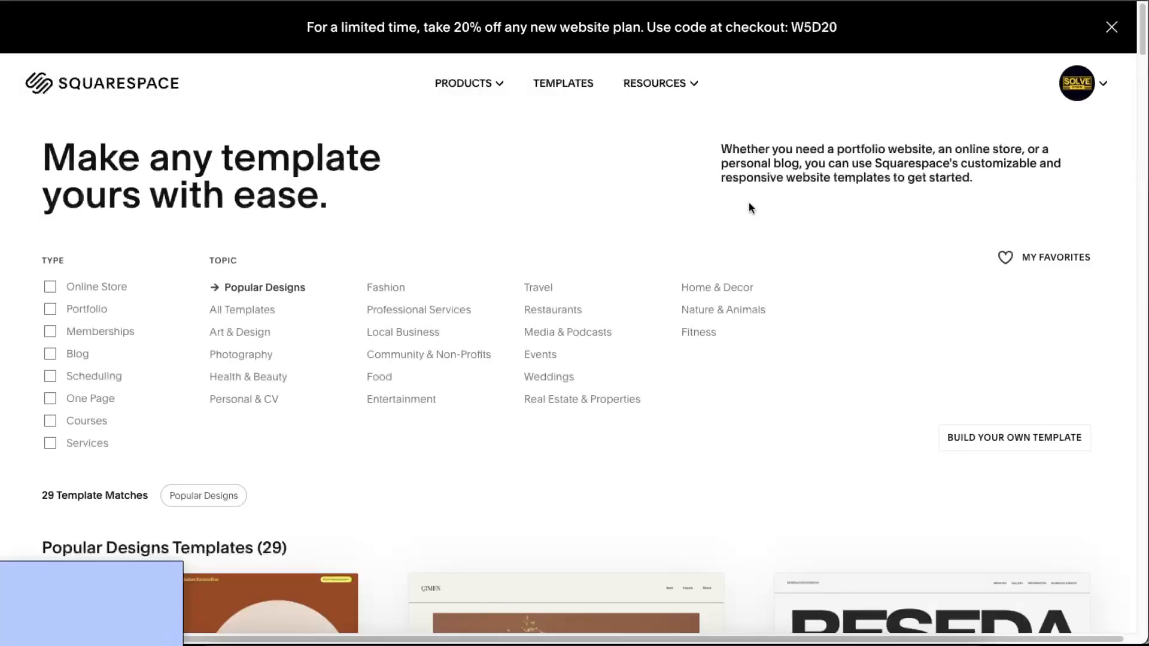
click(50, 310)
- Browse the portfolio templates and open the Quinn template preview
scroll(807, 393, down, 3)
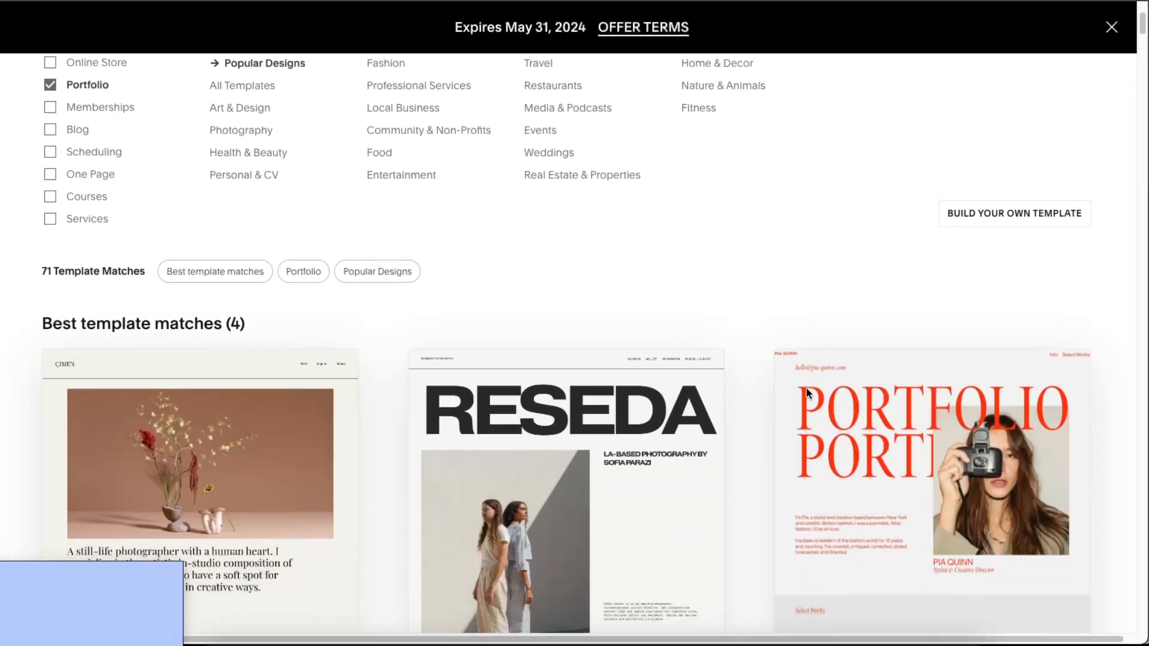
scroll(806, 391, down, 15)
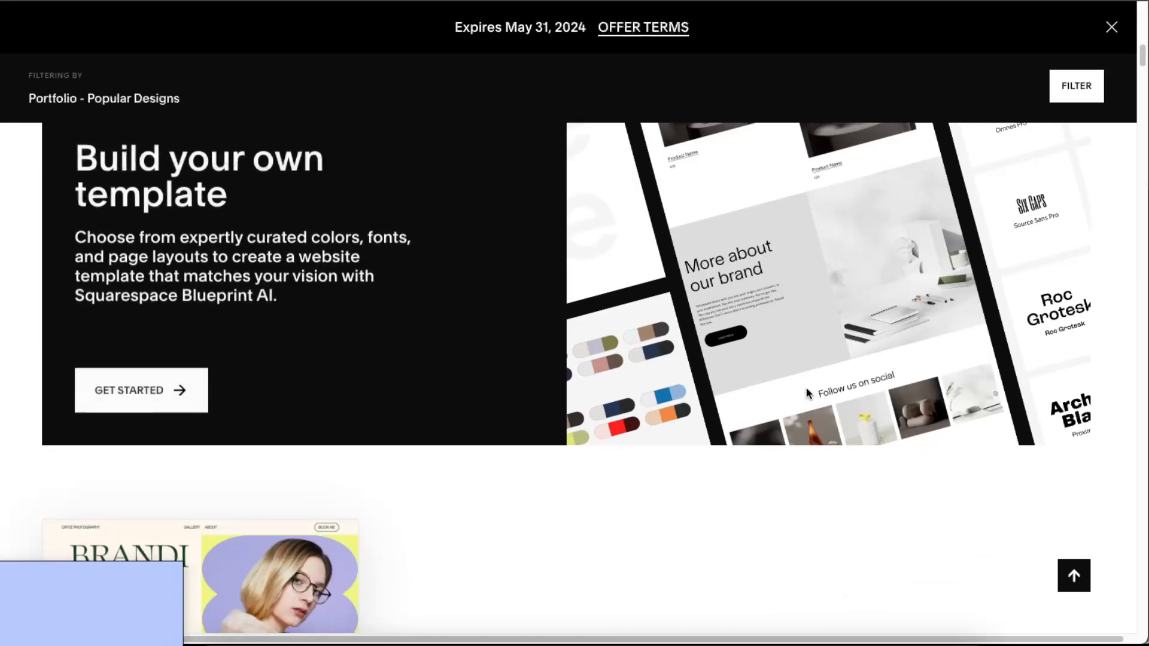
scroll(806, 394, down, 13)
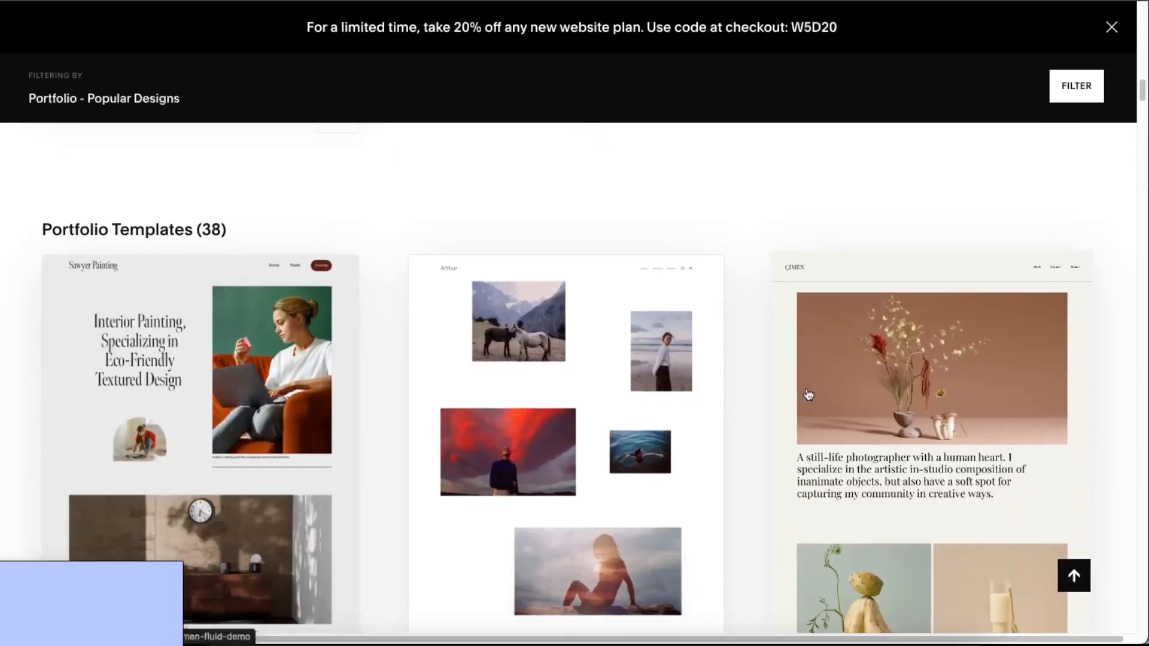
scroll(808, 395, down, 2)
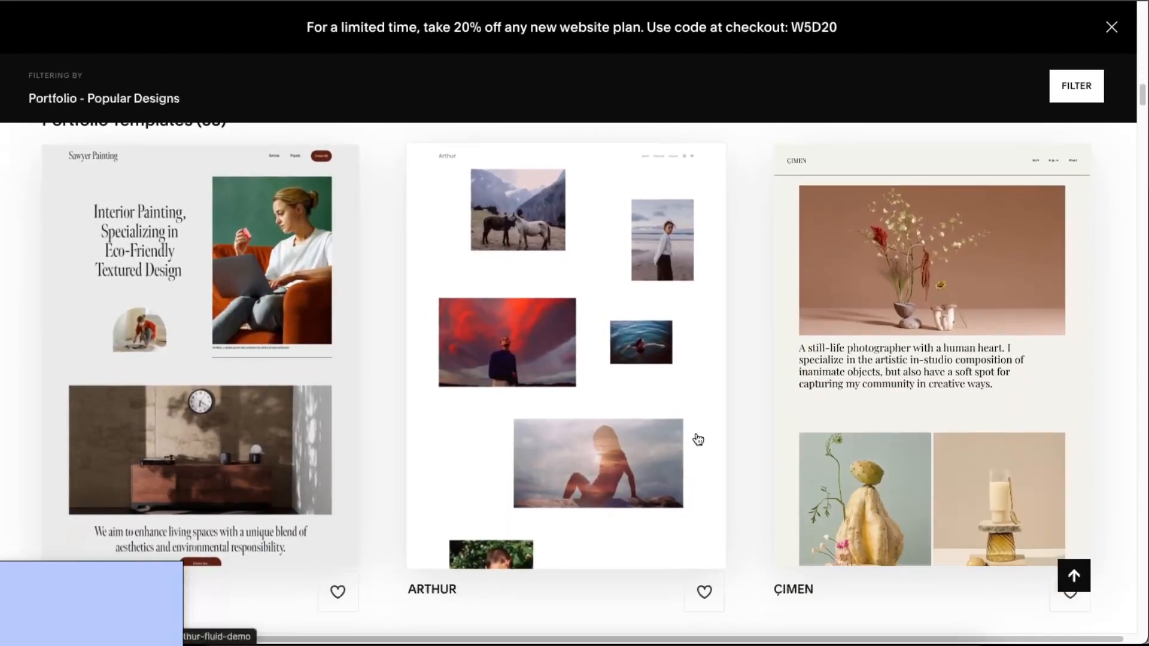
scroll(954, 385, down, 7)
scroll(959, 383, down, 2)
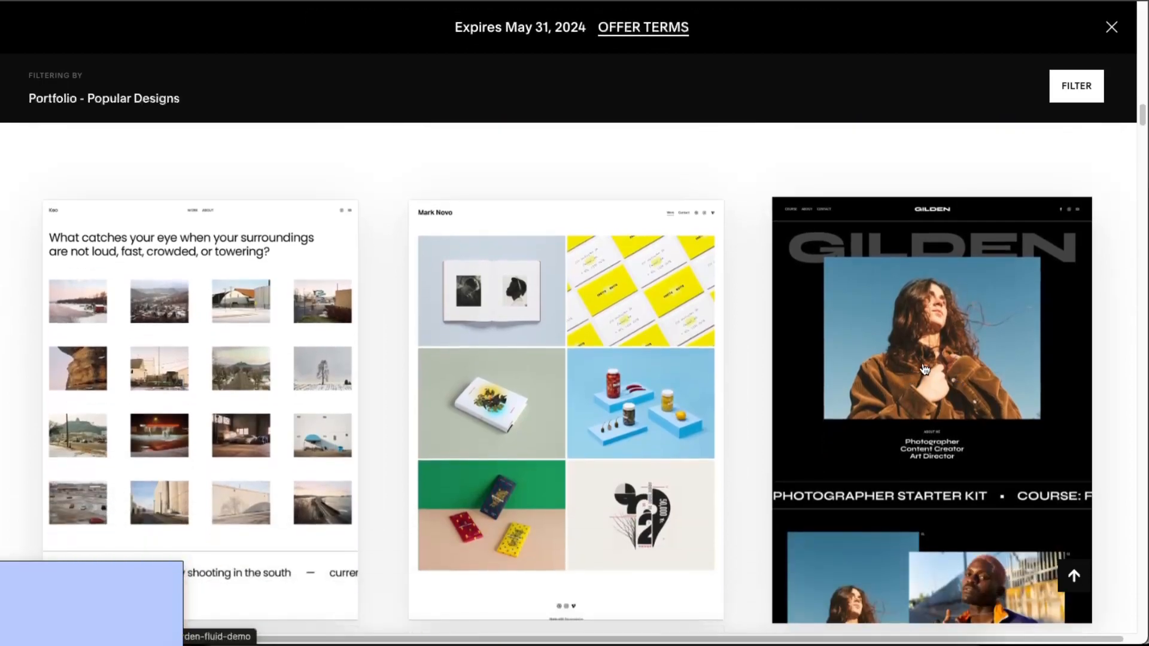
scroll(924, 369, down, 2)
scroll(924, 369, up, 1)
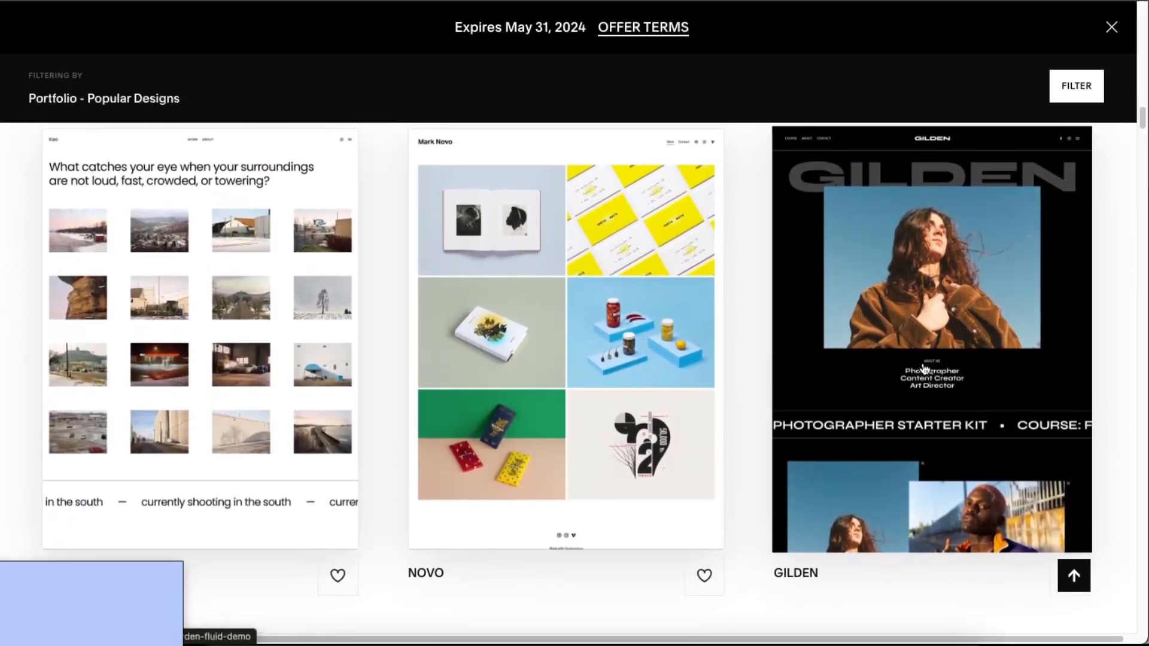
scroll(924, 370, up, 1)
scroll(925, 369, down, 1)
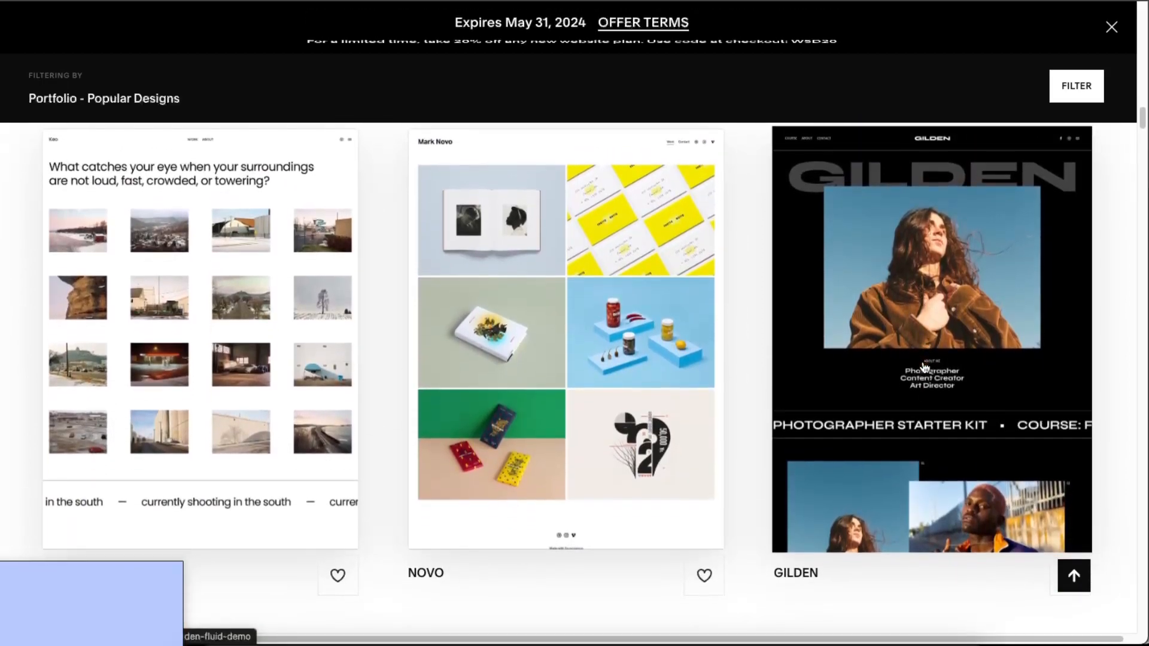
scroll(924, 370, up, 8)
scroll(925, 369, up, 20)
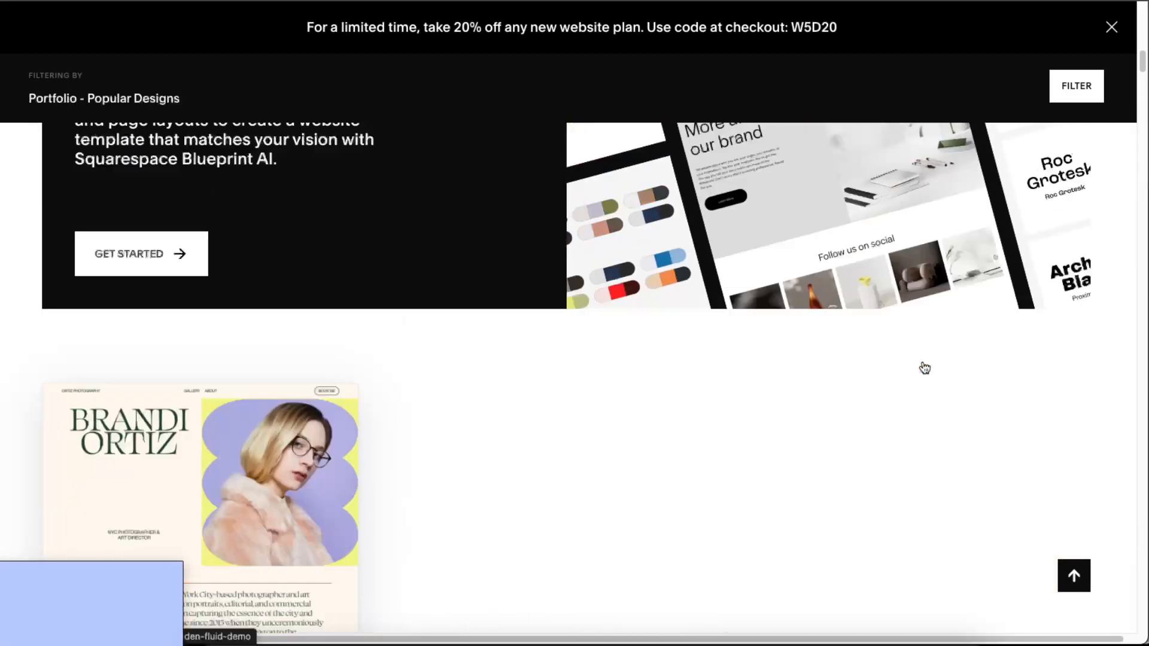
scroll(922, 360, down, 4)
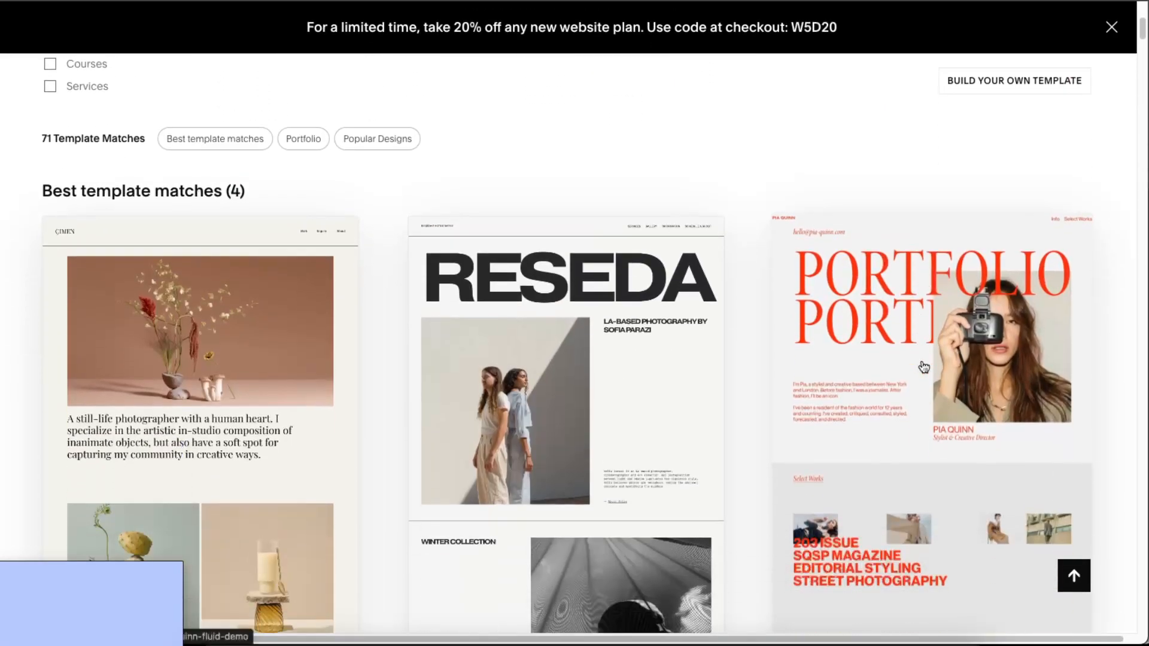
click(945, 309)
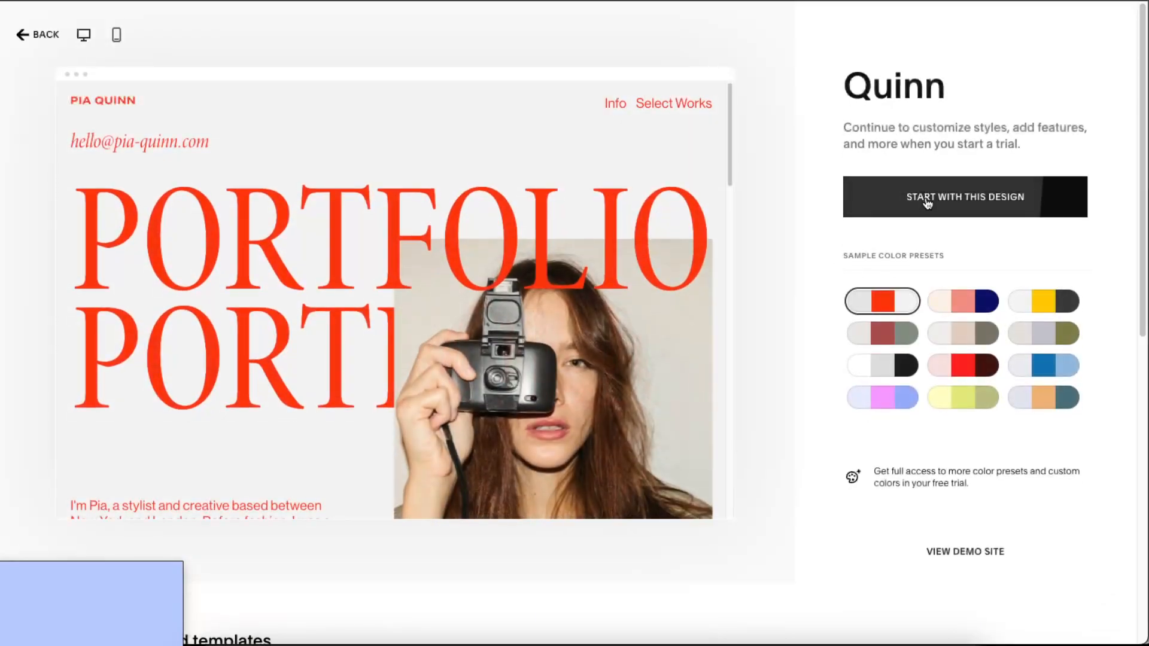
- Try the Quinn sample colour presets: yellow-on-dark, sage and red, white and black, lavender and pink
scroll(548, 246, down, 10)
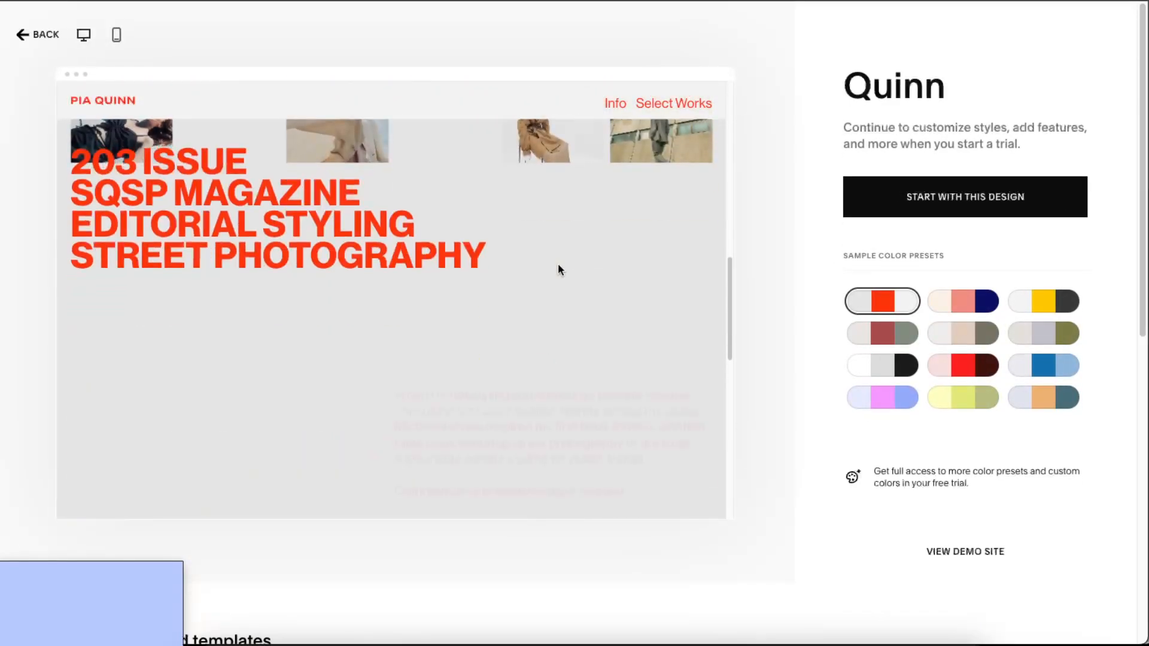
scroll(558, 265, up, 10)
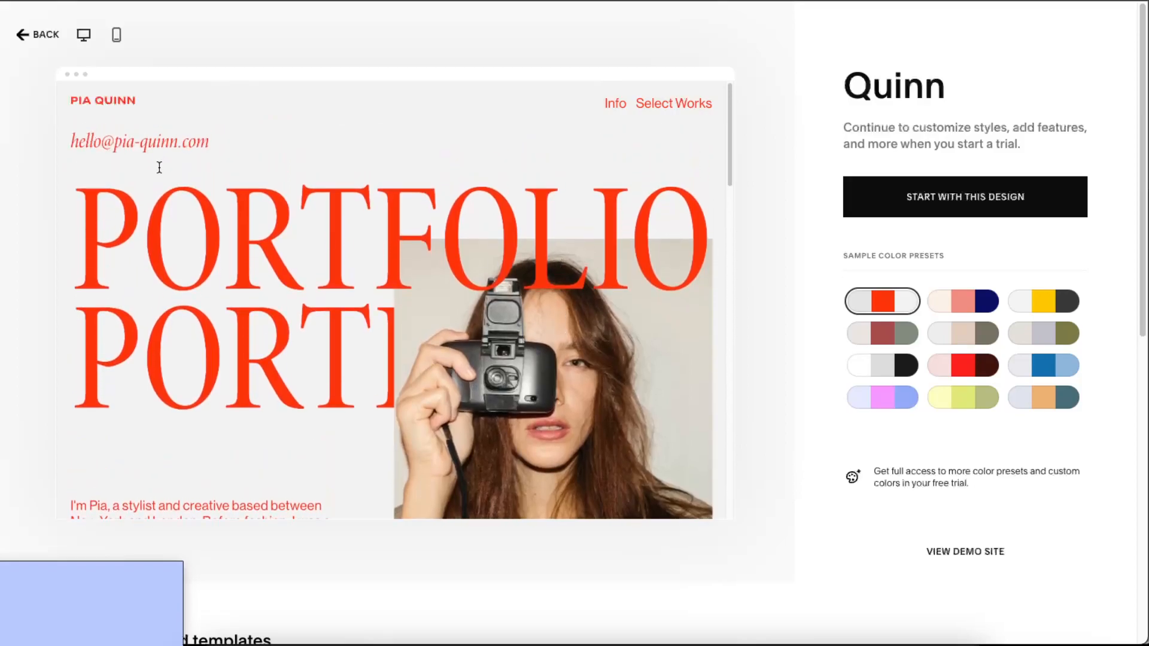
scroll(267, 256, down, 3)
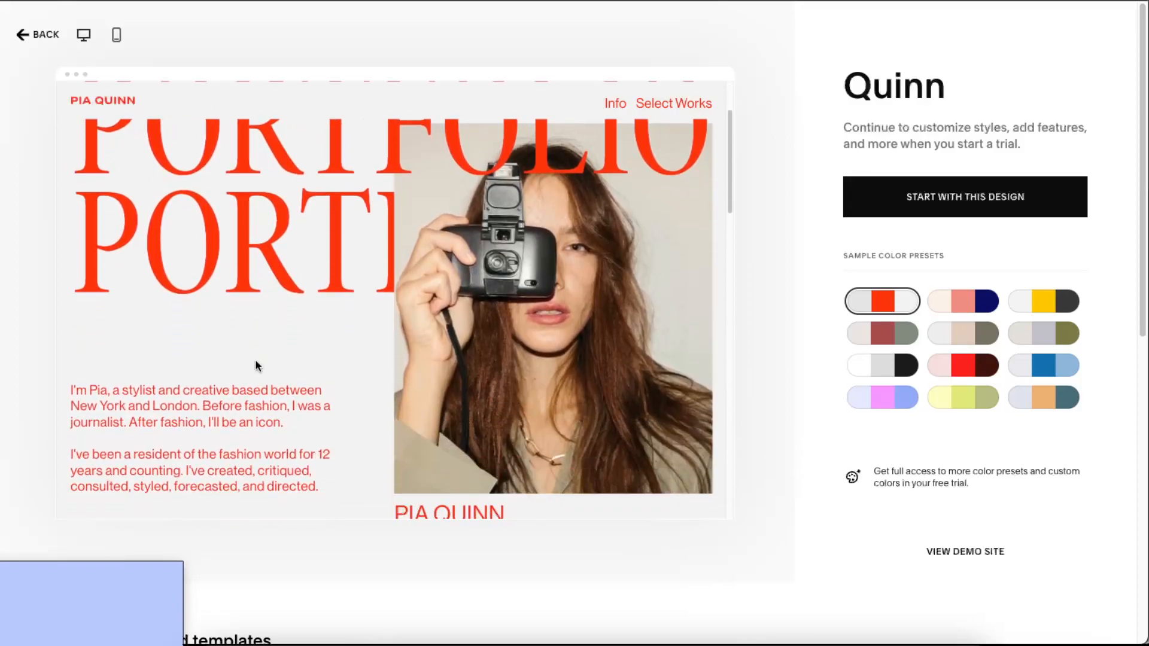
scroll(439, 432, up, 3)
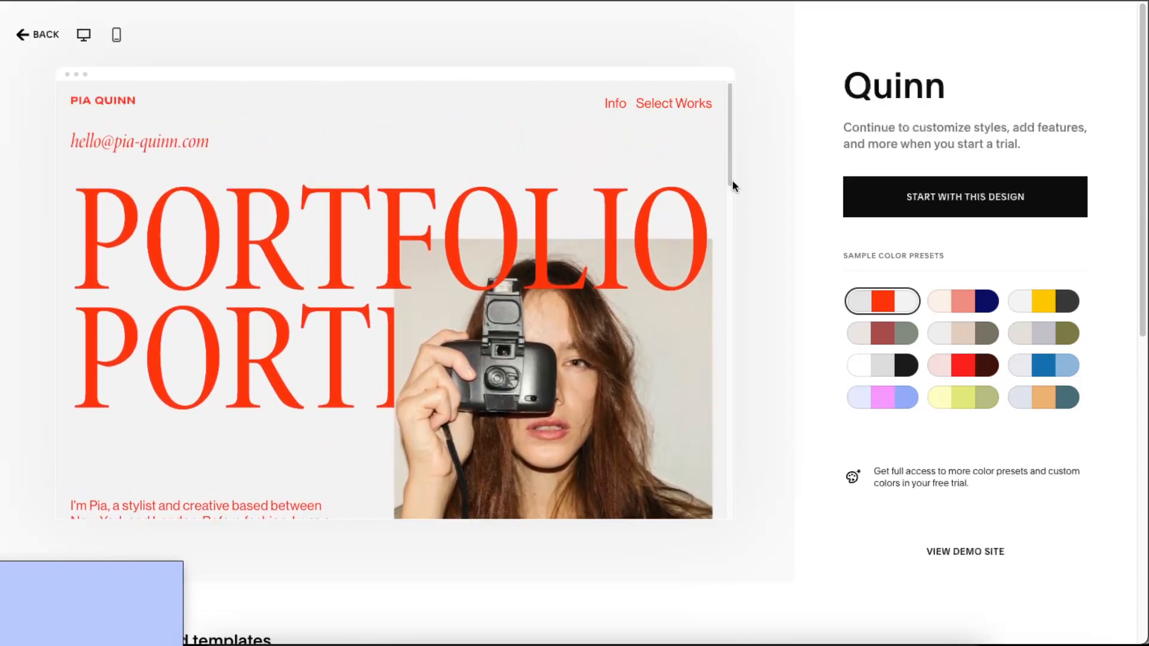
click(1044, 301)
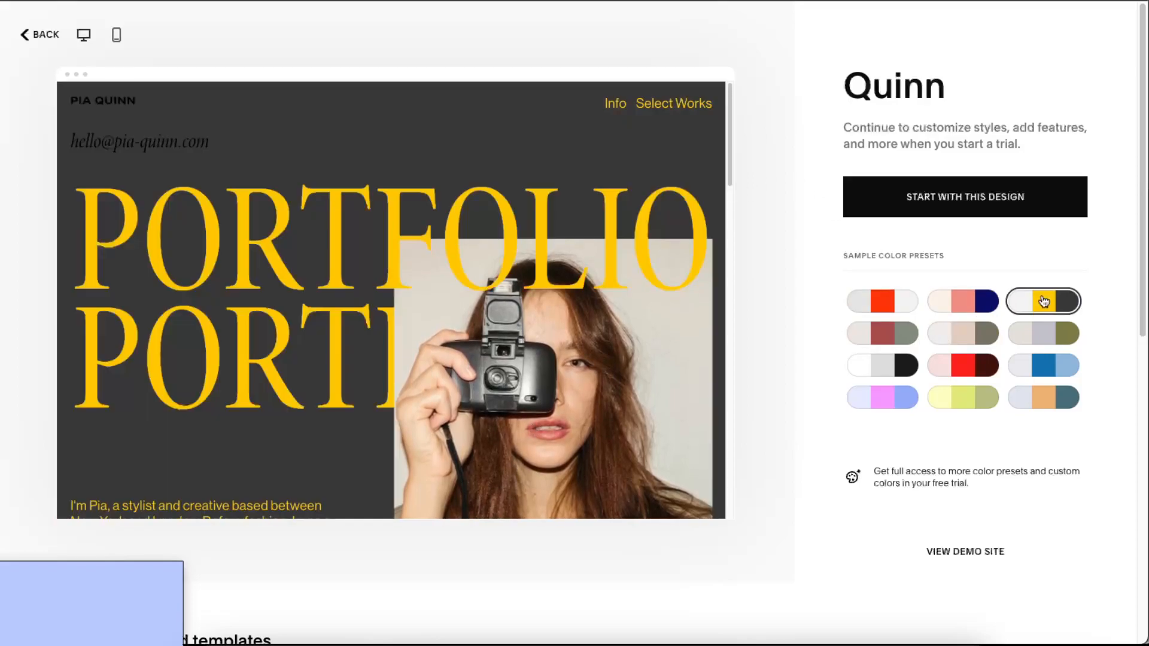
click(1044, 339)
click(967, 336)
click(965, 366)
click(881, 350)
click(898, 365)
click(883, 398)
click(909, 366)
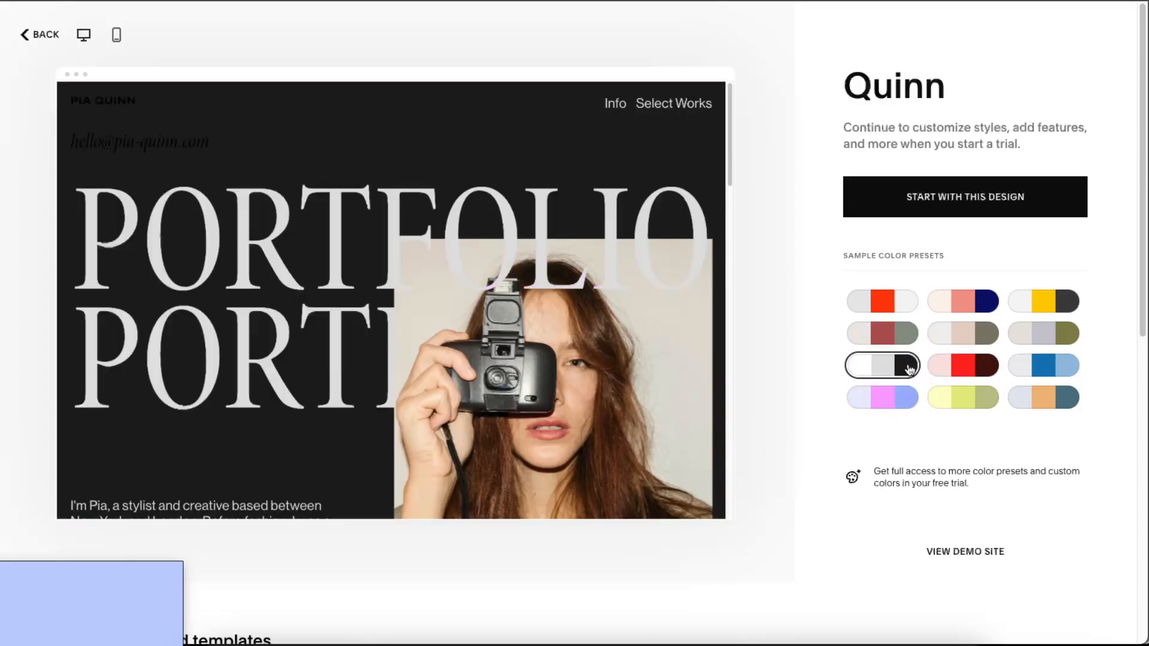
- Choose the green-and-yellow colour preset and start with this design
click(974, 398)
click(1074, 404)
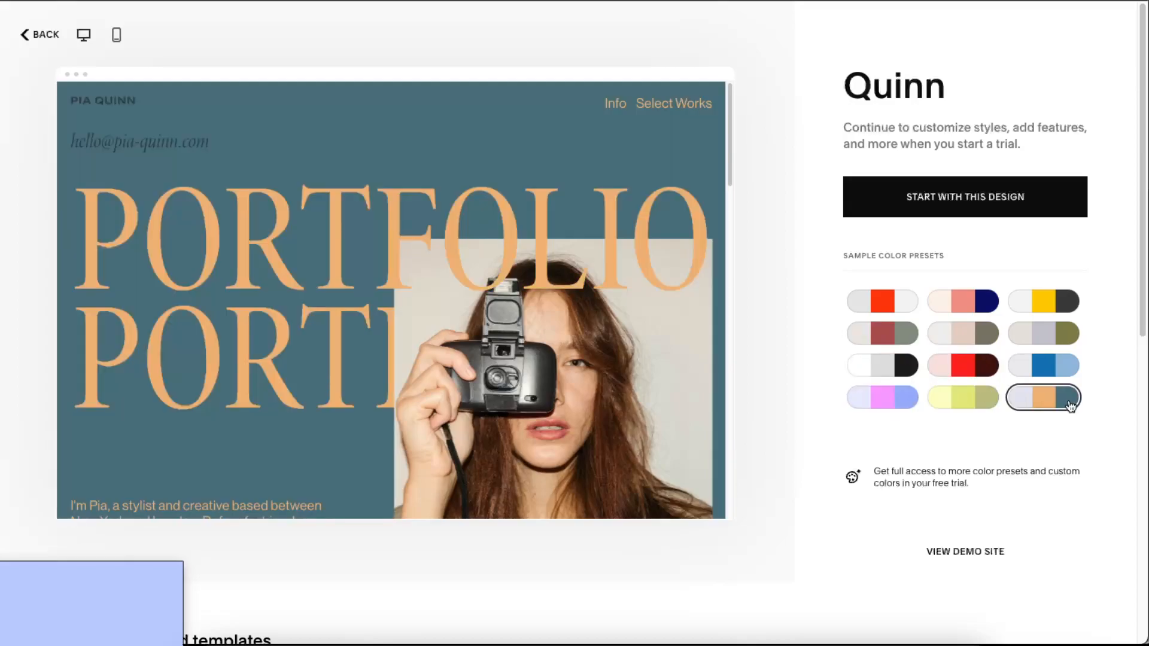
click(974, 410)
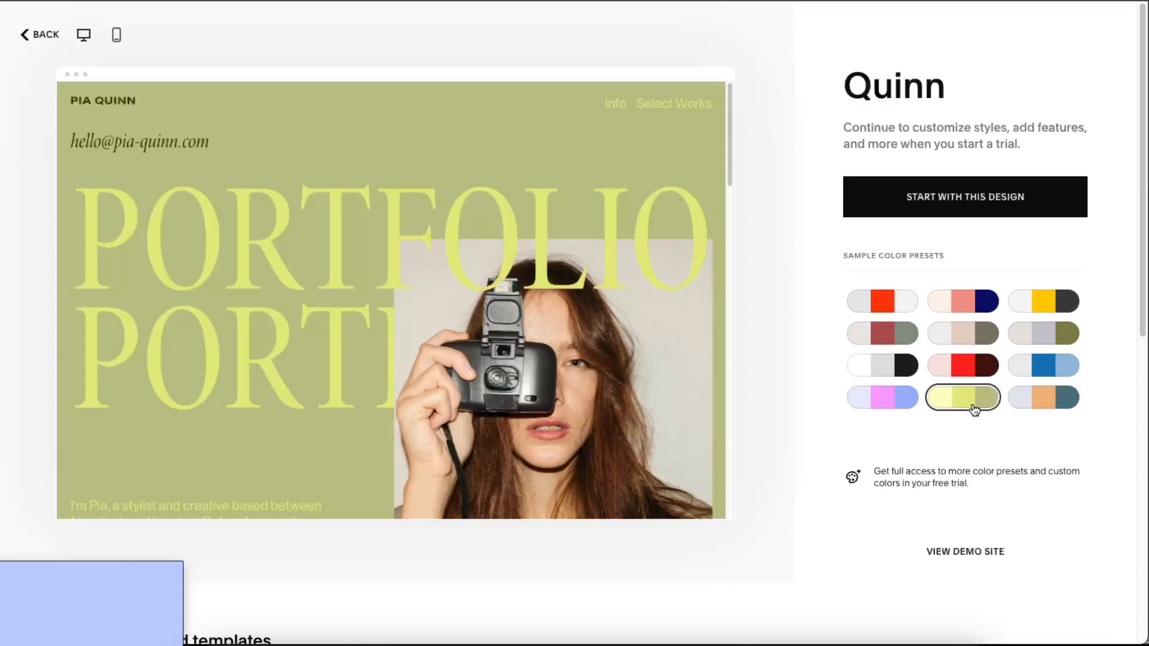
click(959, 212)
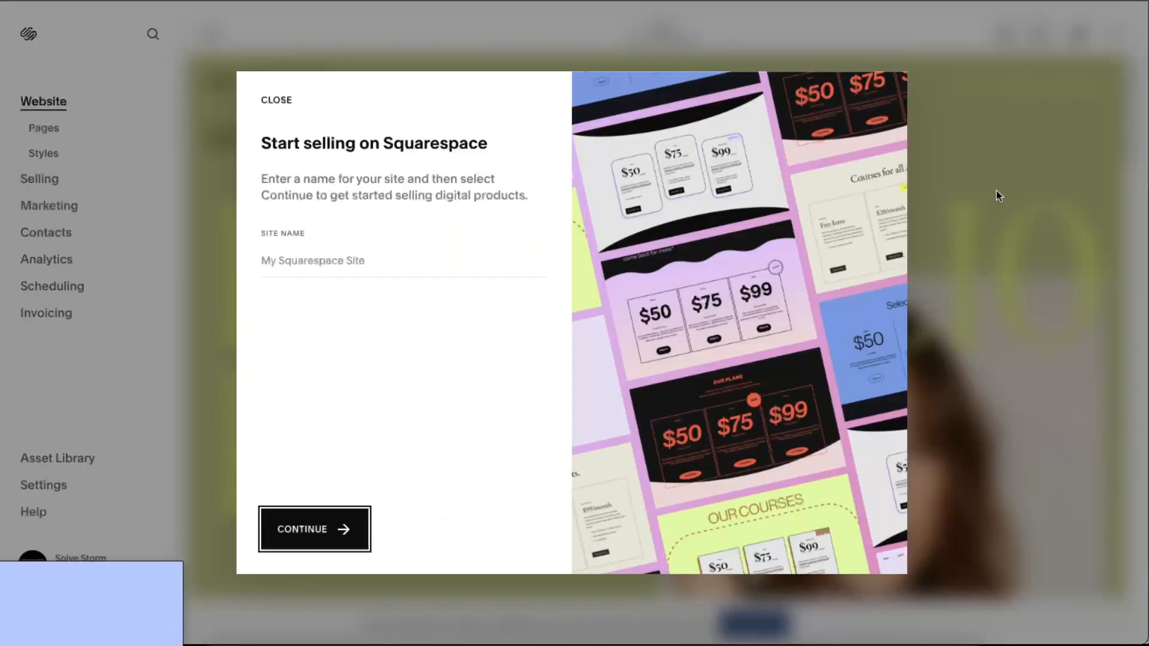
- Name the site 'Portfolio website test', pick Design your site, and continue to the editor
click(330, 261)
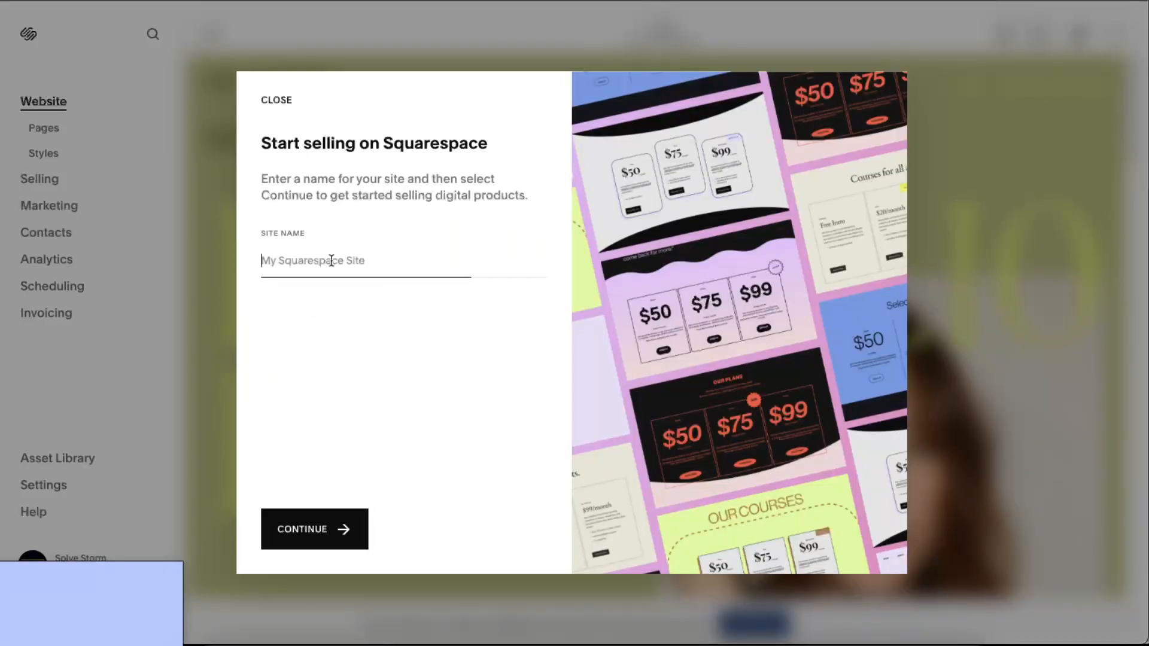
text(a)
key(BackSpace)
text(Portfolio webs)
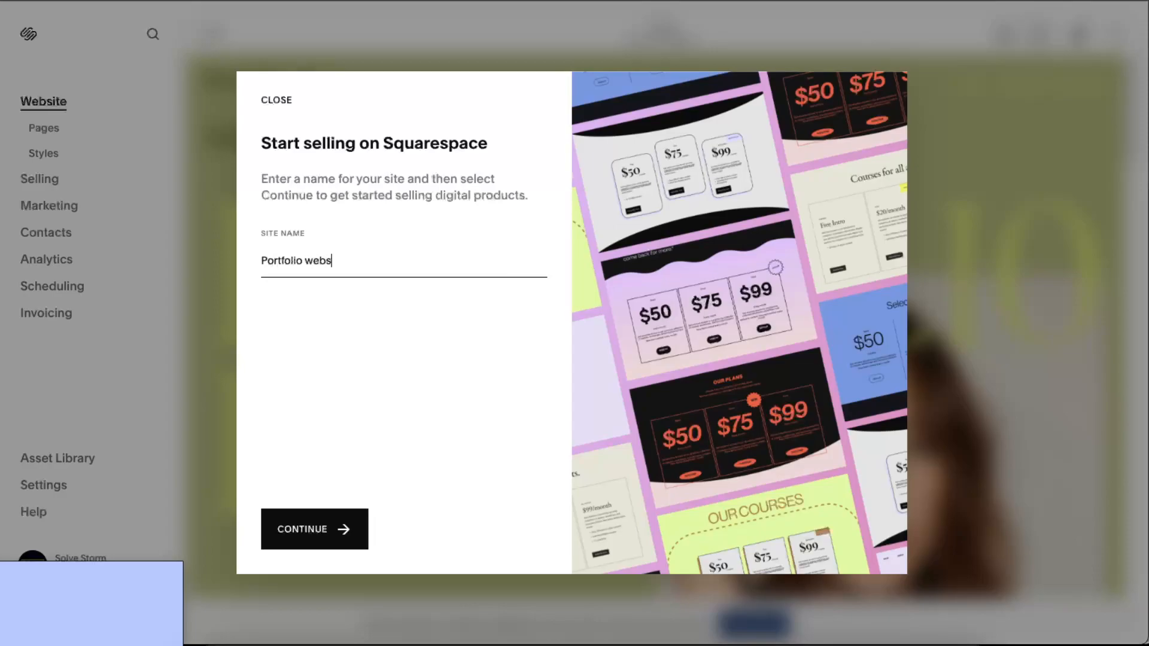
text(ite test)
click(314, 526)
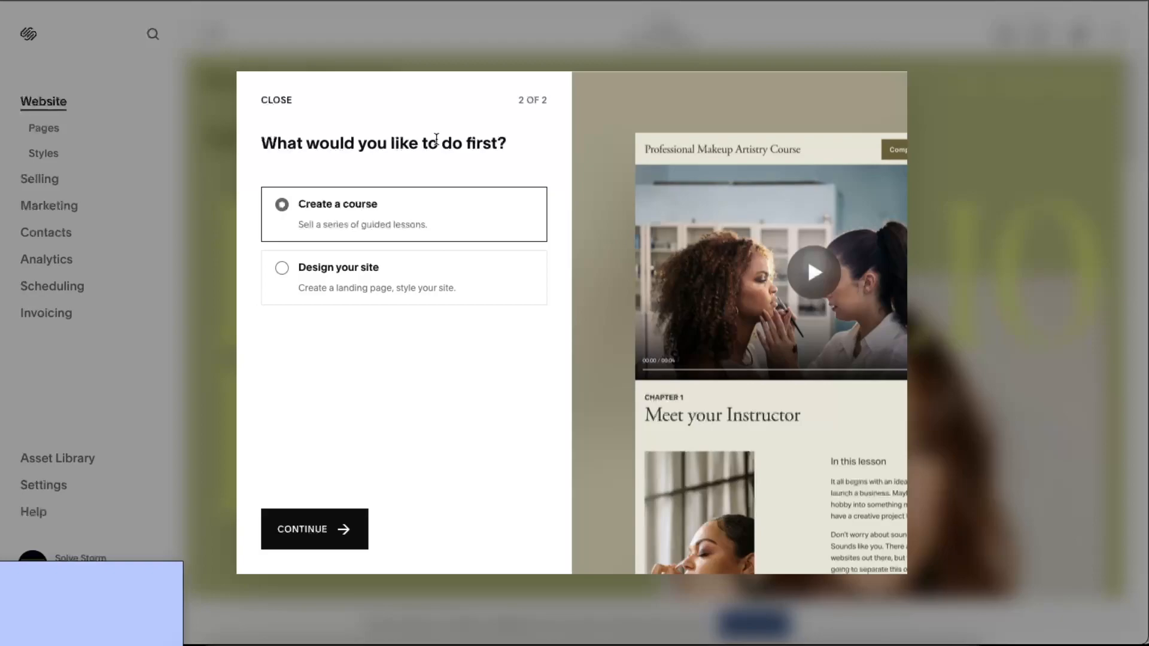
click(312, 273)
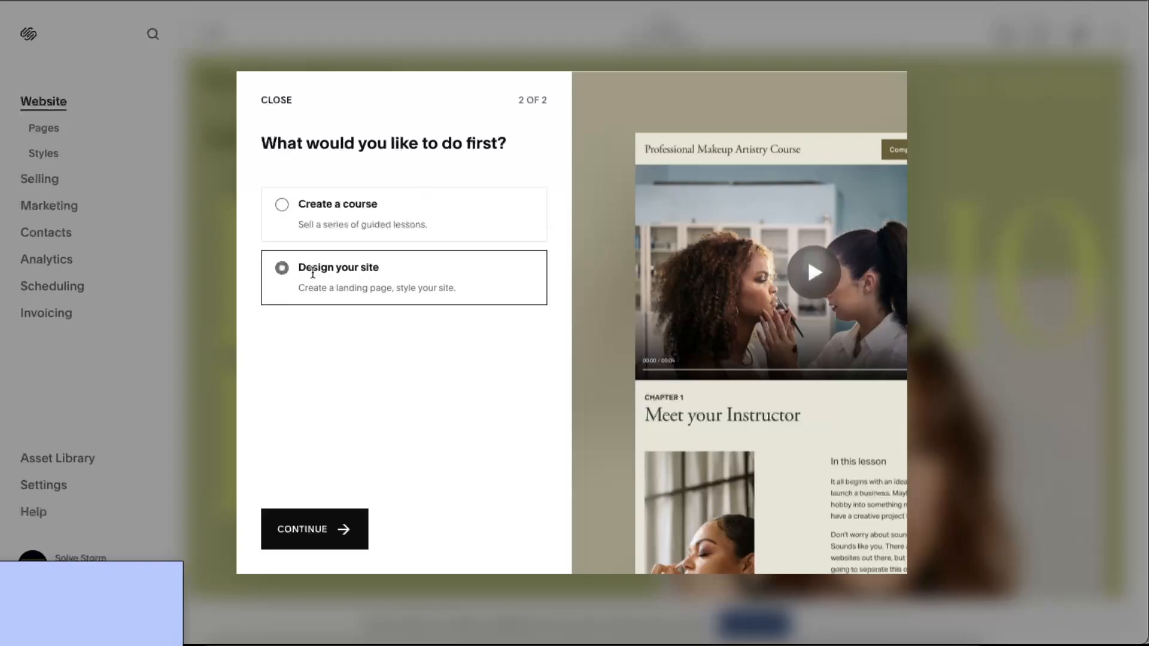
click(334, 529)
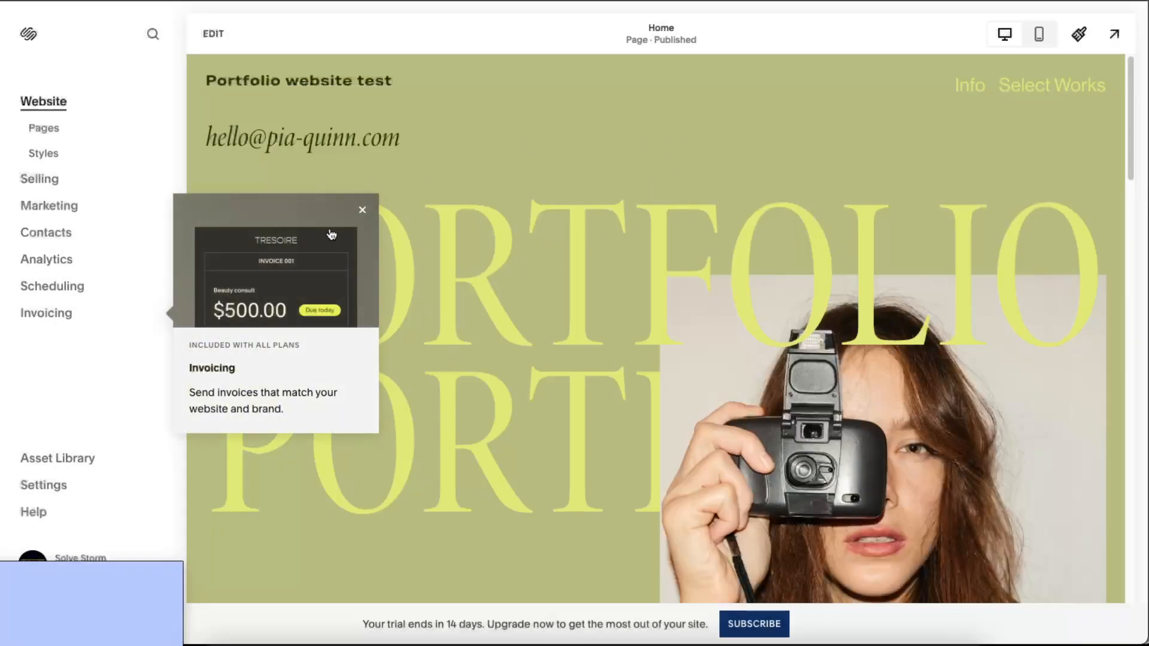
- Dismiss the Invoicing tip and open the Pages panel without adding a page
click(362, 210)
scroll(970, 271, down, 15)
scroll(971, 272, up, 12)
scroll(971, 269, up, 4)
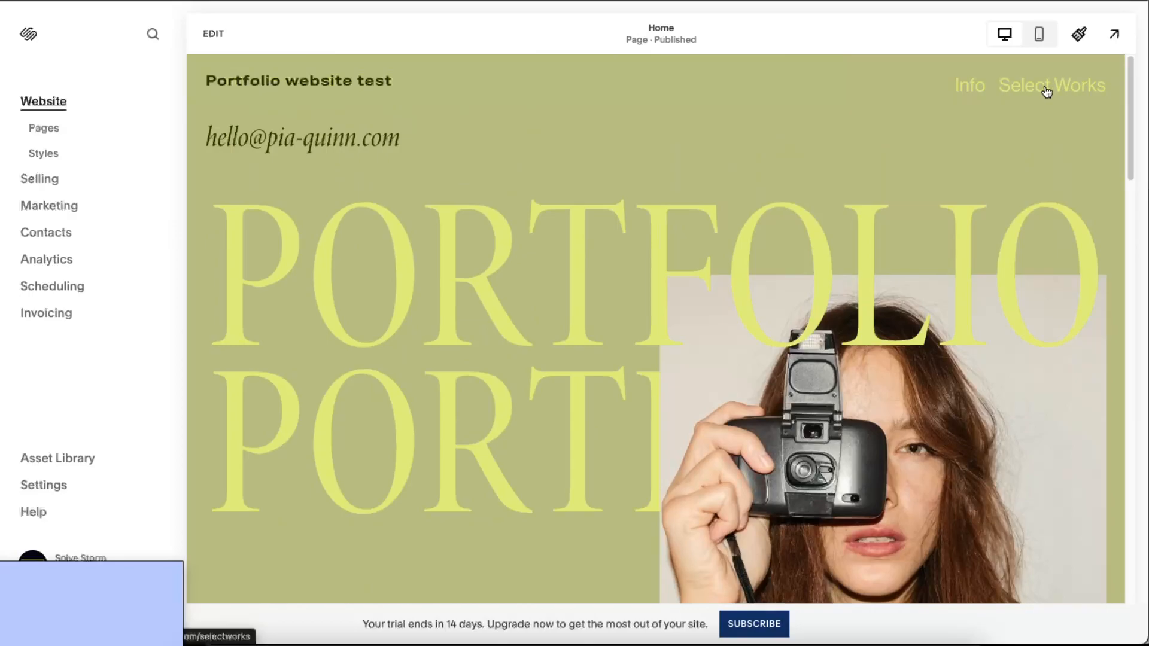
click(42, 128)
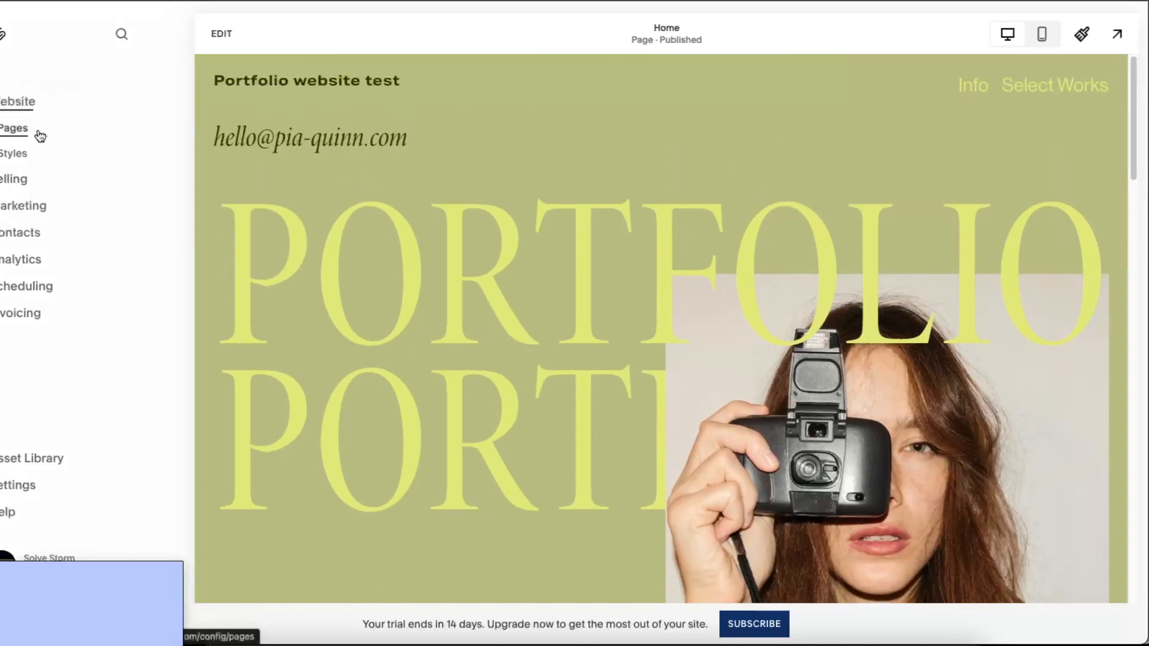
click(185, 132)
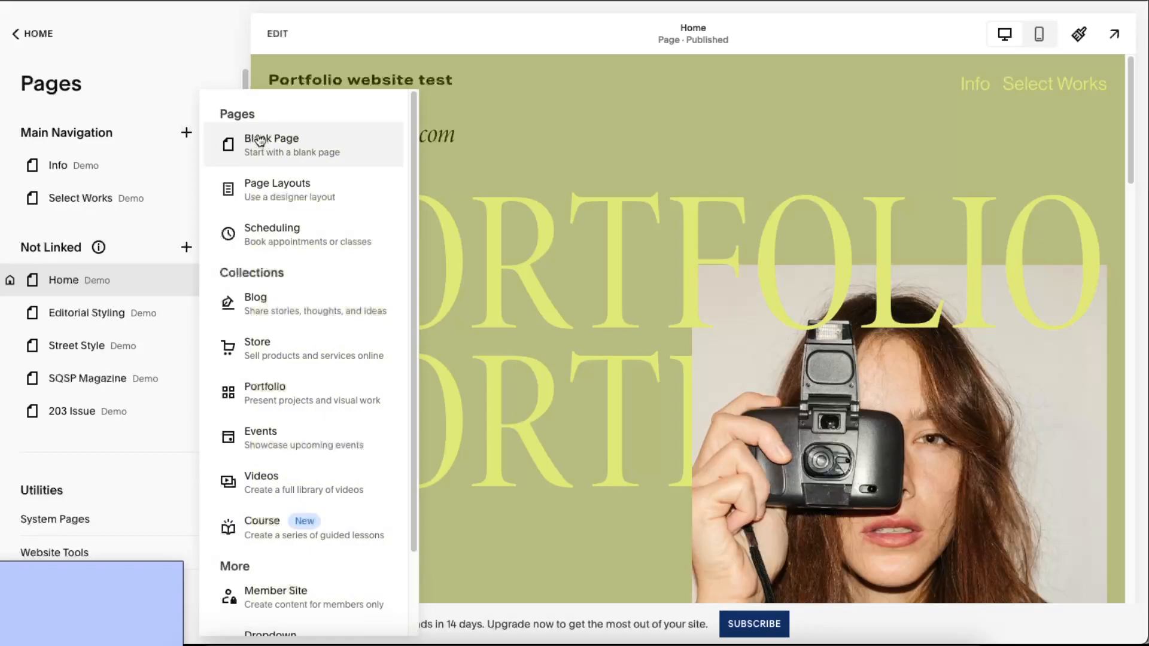
click(130, 249)
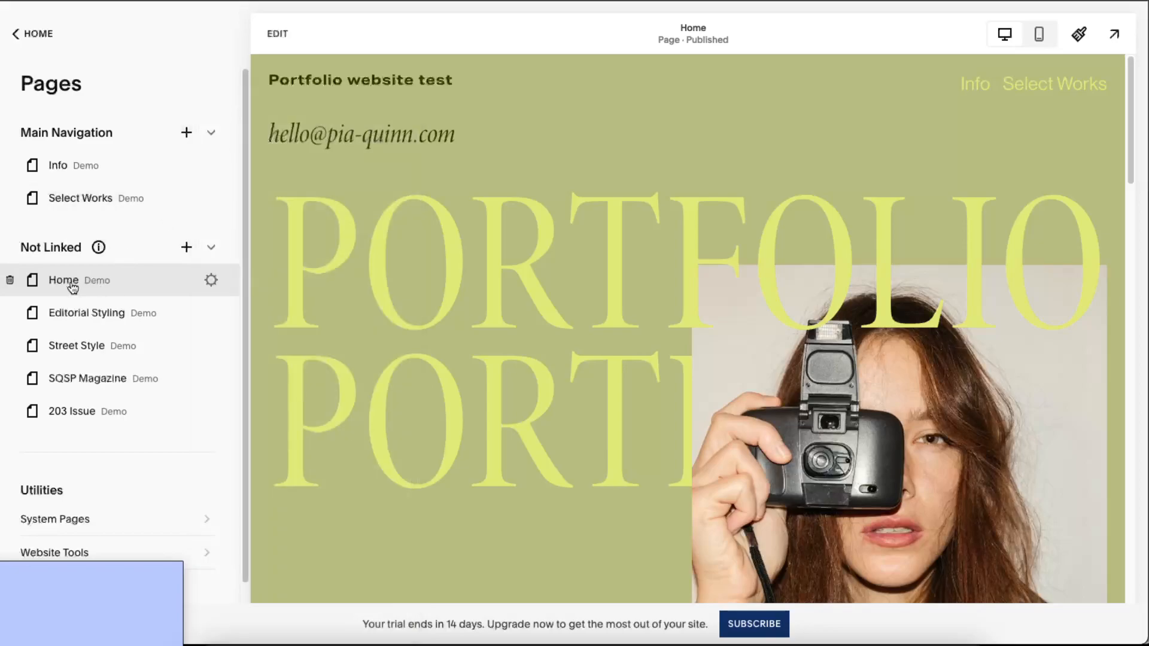
- Arrange Main Navigation as Home, Editorial Styling, Street Style, Info, Select Works
drag(167, 285, 147, 171)
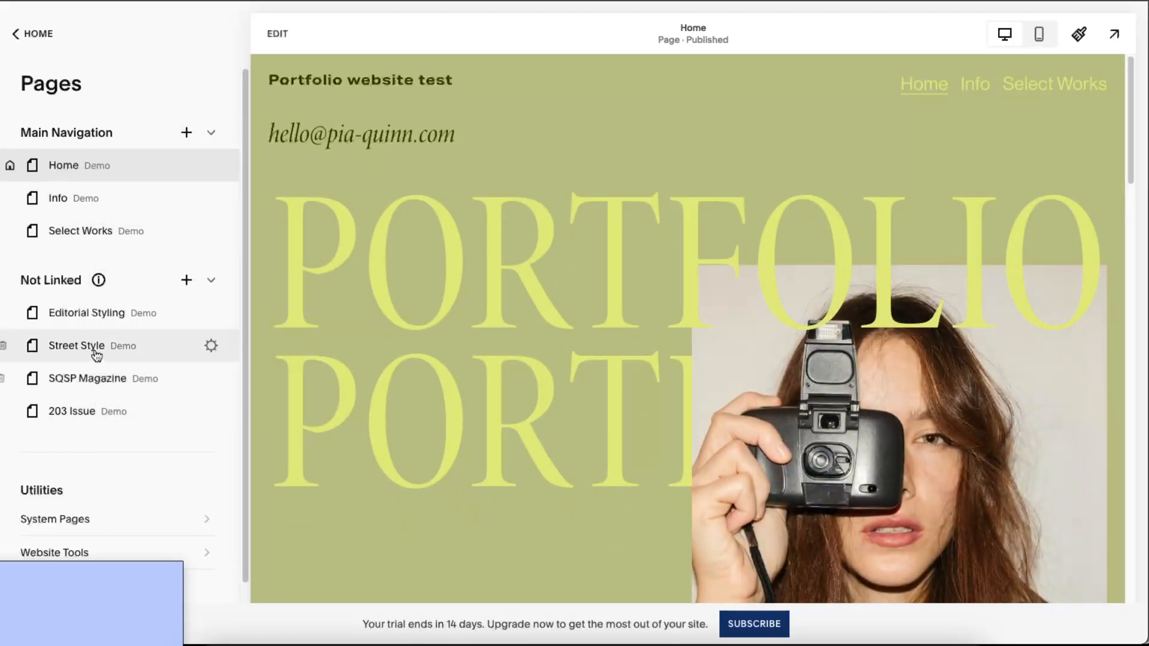
drag(96, 355, 113, 195)
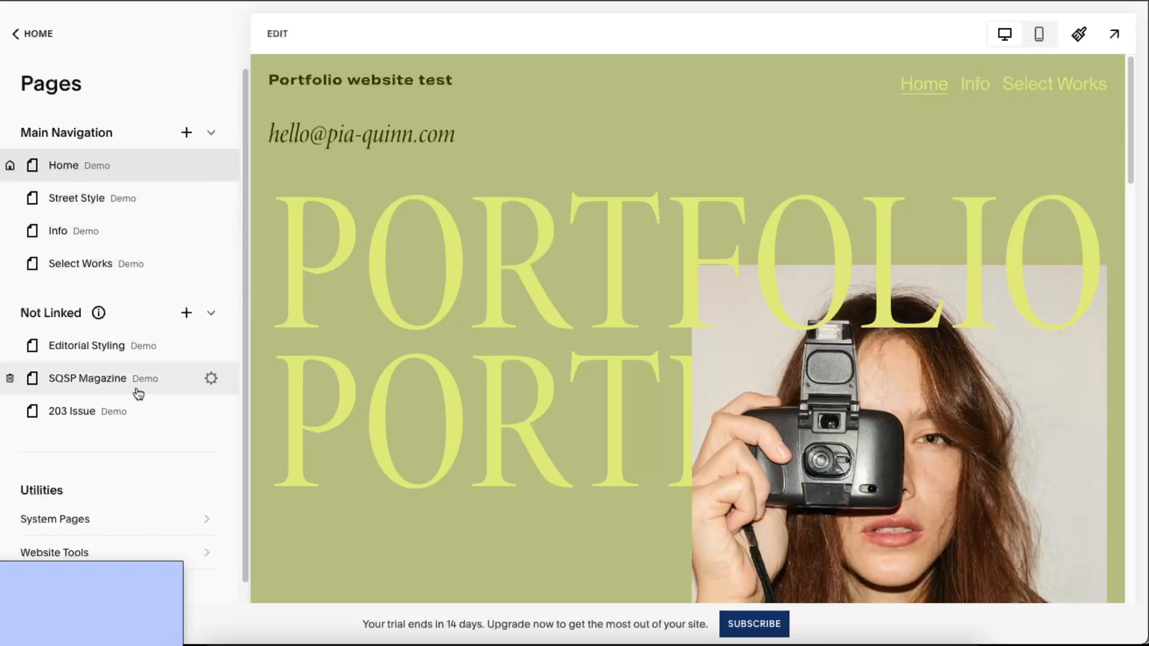
drag(110, 352, 93, 215)
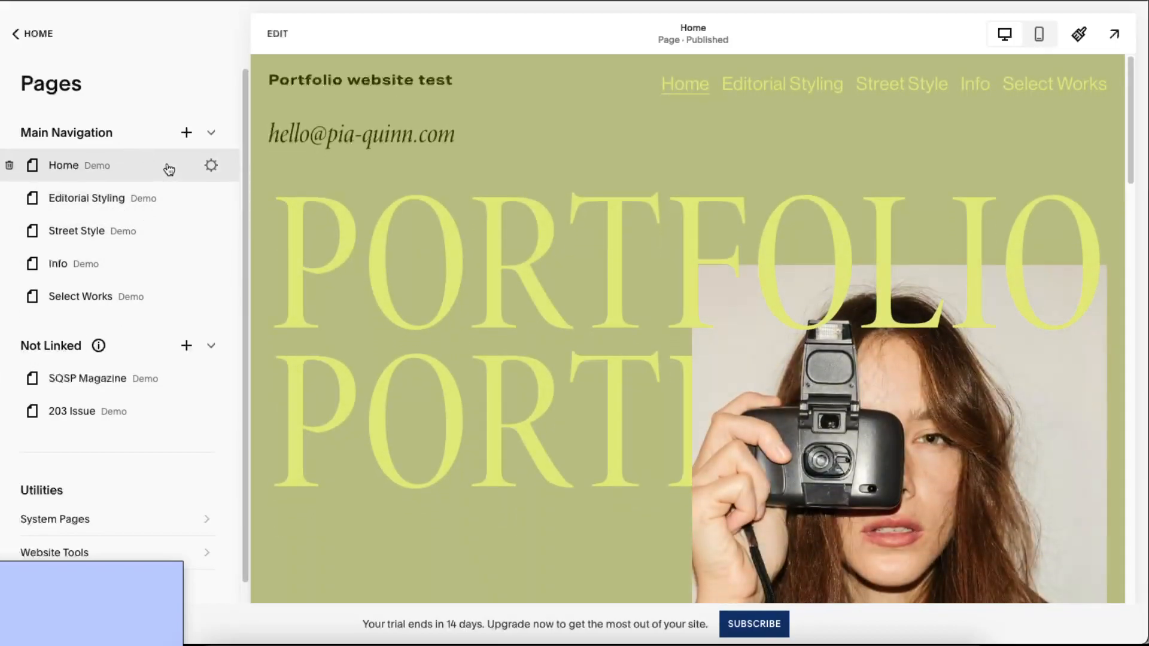
scroll(95, 455, down, 1)
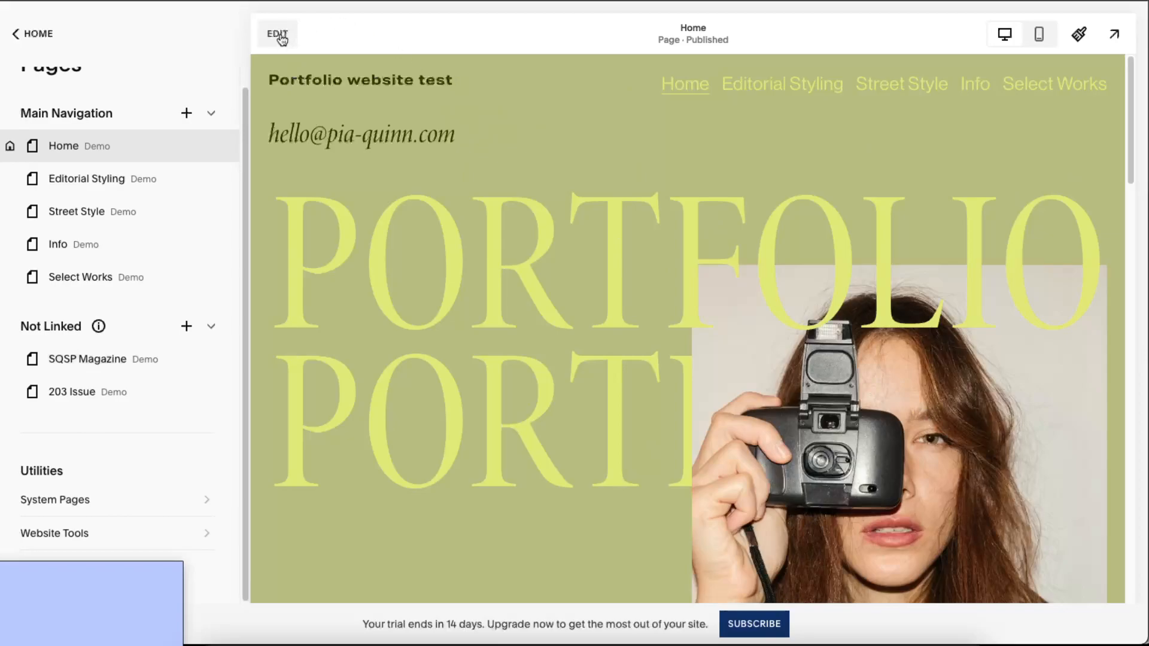
- In Site Styles > Fonts, lower the base font size from 16 px to 12 px
click(278, 34)
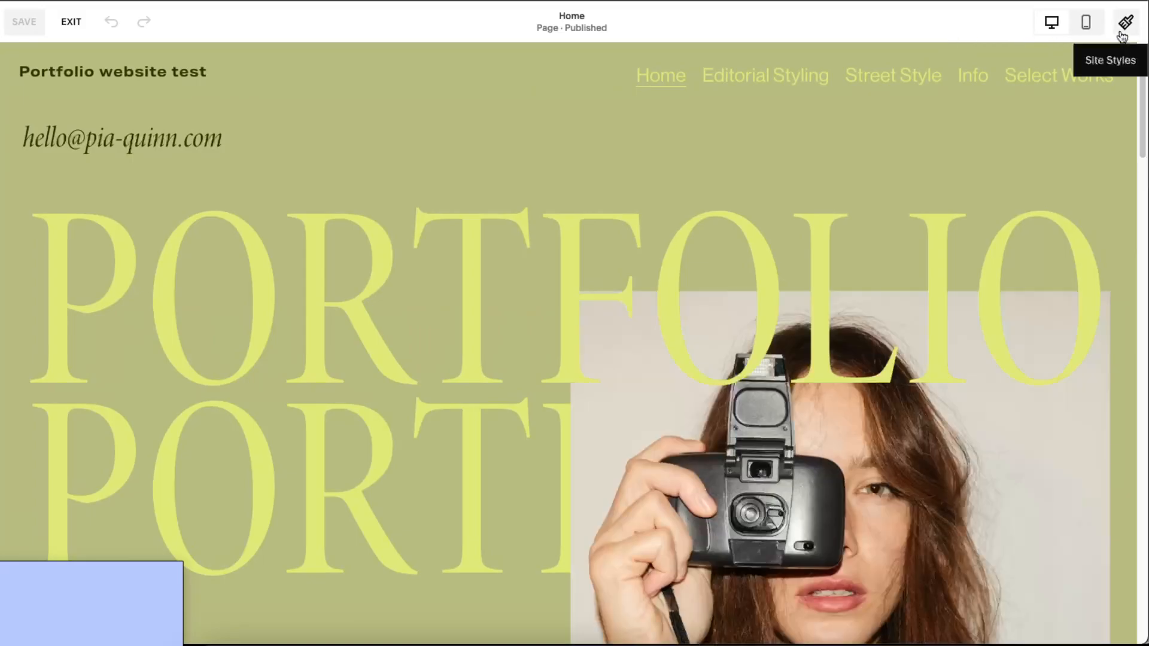
click(1124, 23)
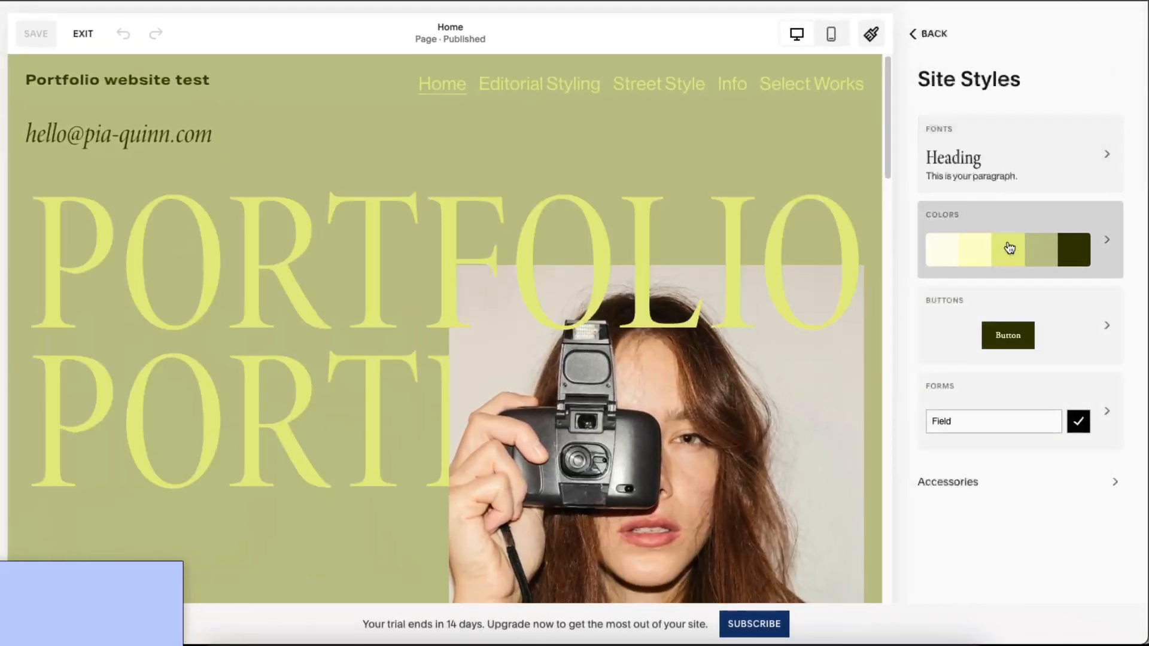
click(1000, 165)
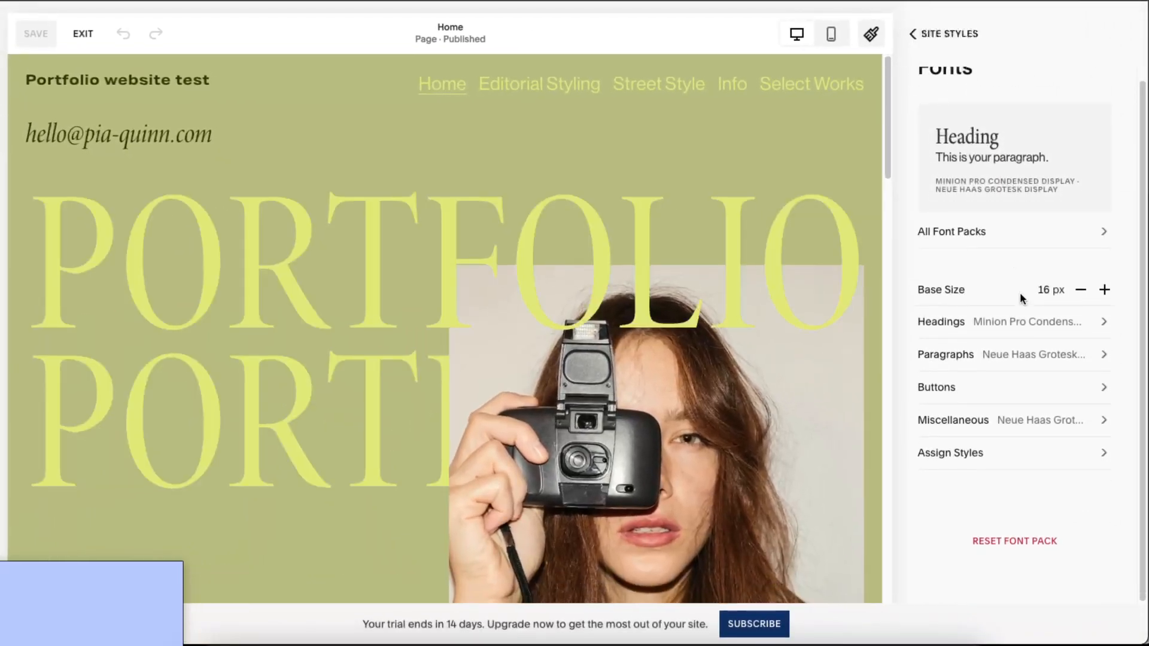
click(1082, 291)
click(1082, 291)
click(1082, 291)
click(1082, 291)
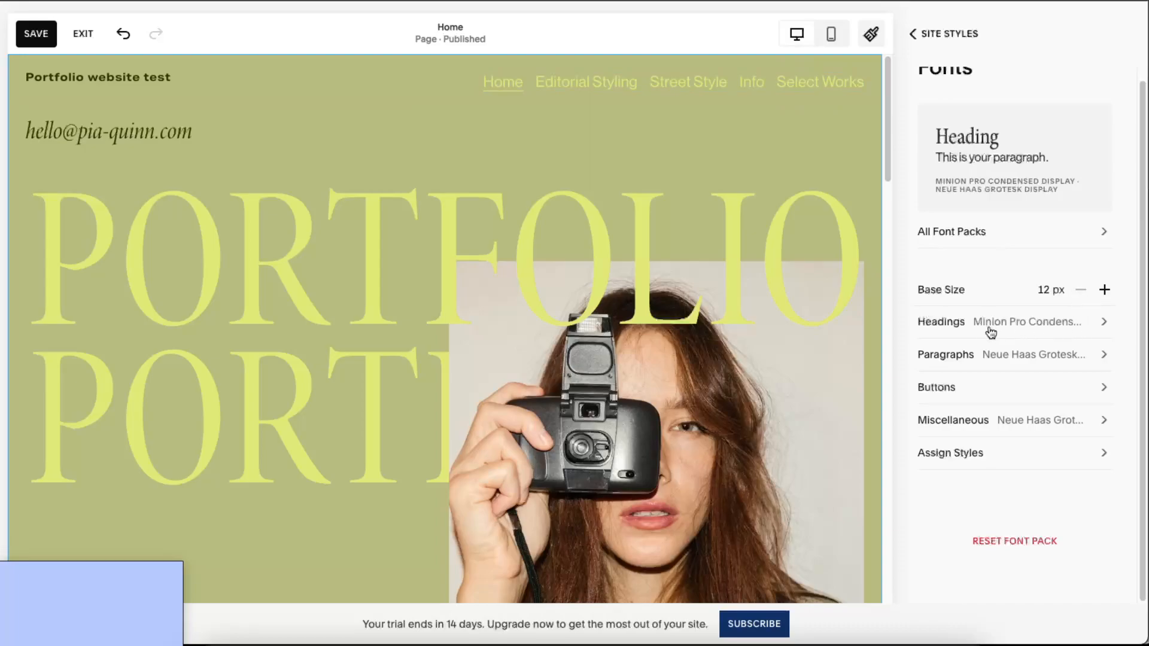
- Check the button font settings and return to the font settings
click(1052, 389)
scroll(984, 341, down, 5)
scroll(985, 341, up, 5)
click(934, 47)
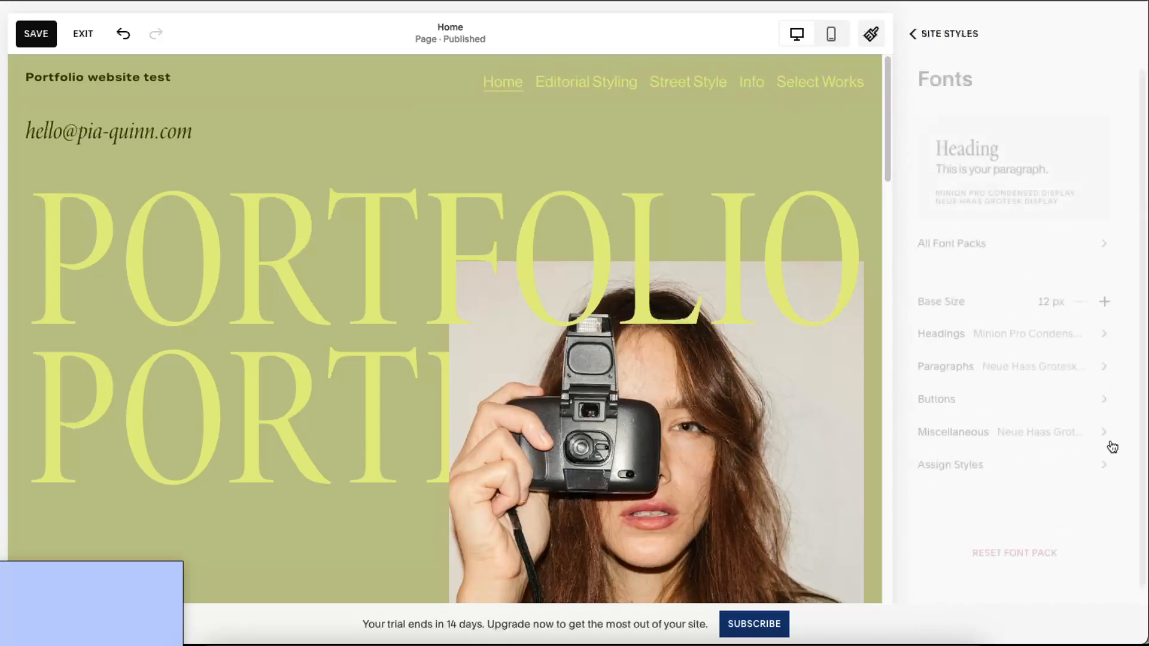
- Review Assign Styles, keeping the Site Title style on Custom, then return to Site Styles
click(1074, 476)
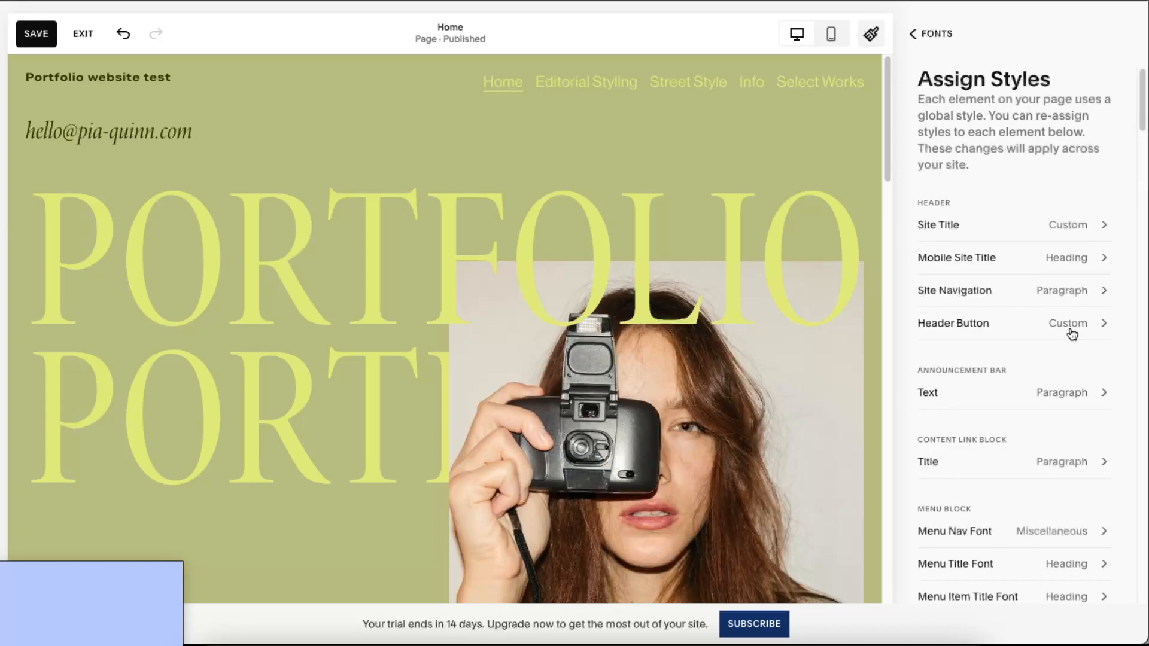
scroll(1069, 329, down, 1)
click(982, 197)
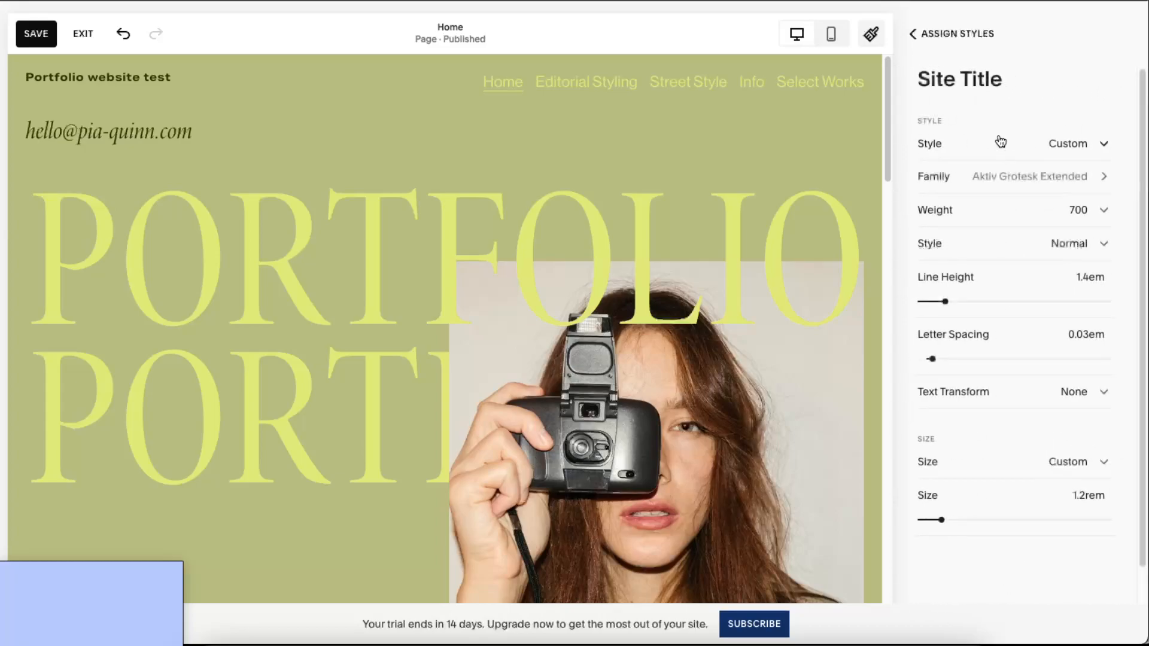
click(1103, 144)
click(1103, 144)
click(930, 34)
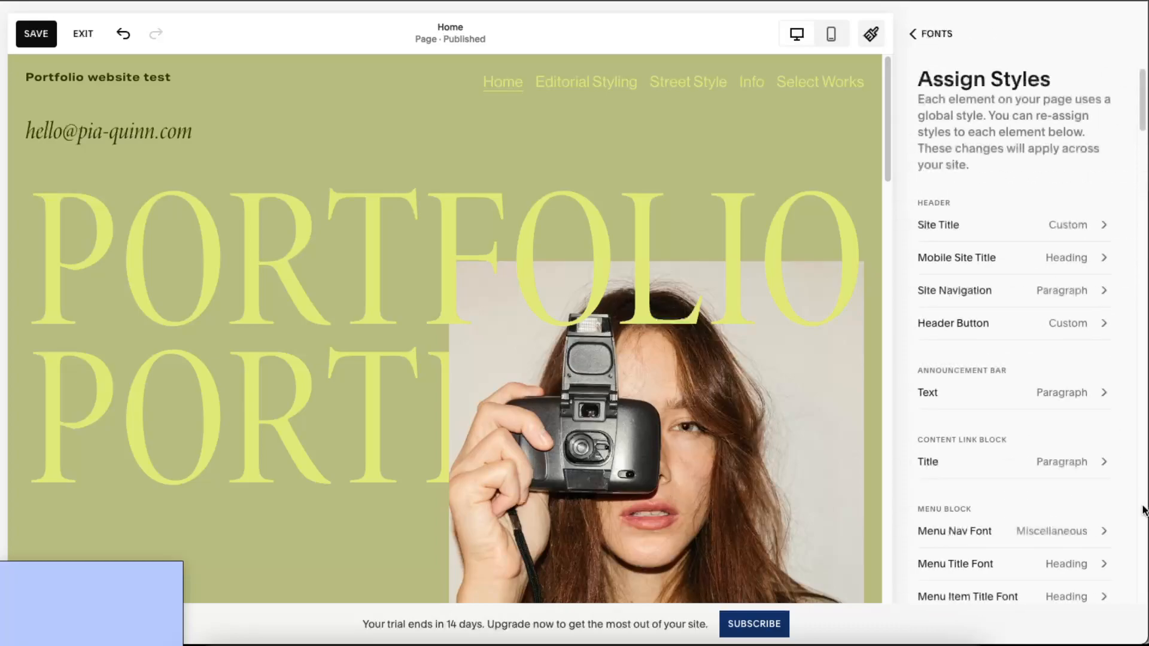
scroll(1068, 469, down, 10)
scroll(1067, 473, down, 15)
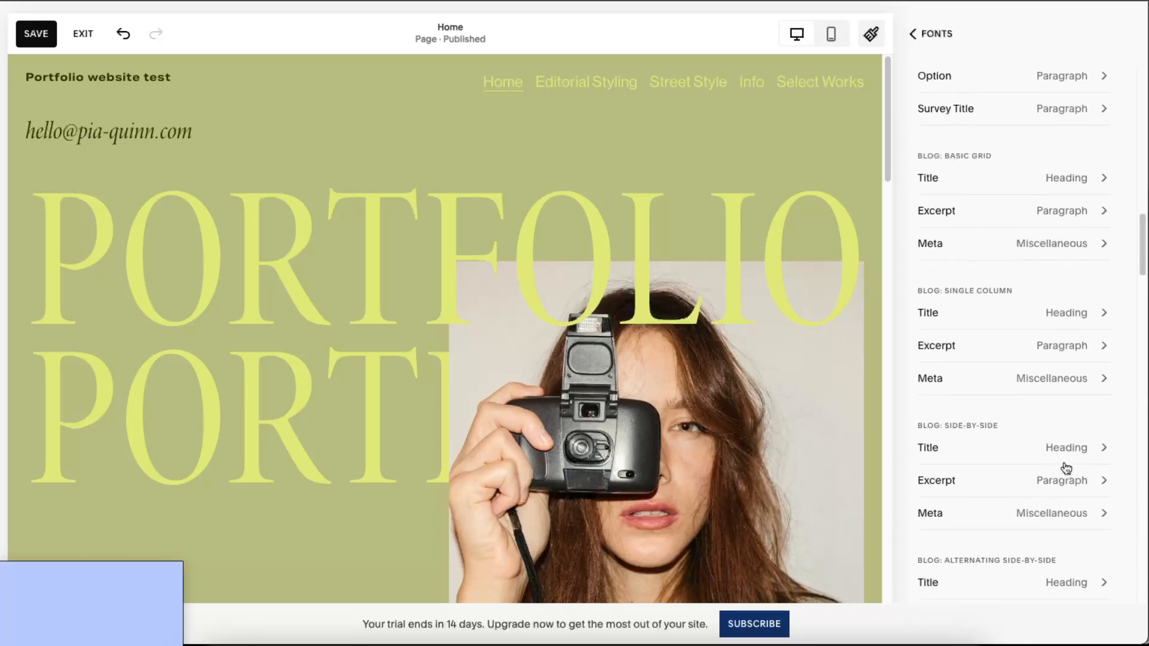
scroll(1067, 469, up, 18)
scroll(1066, 468, up, 6)
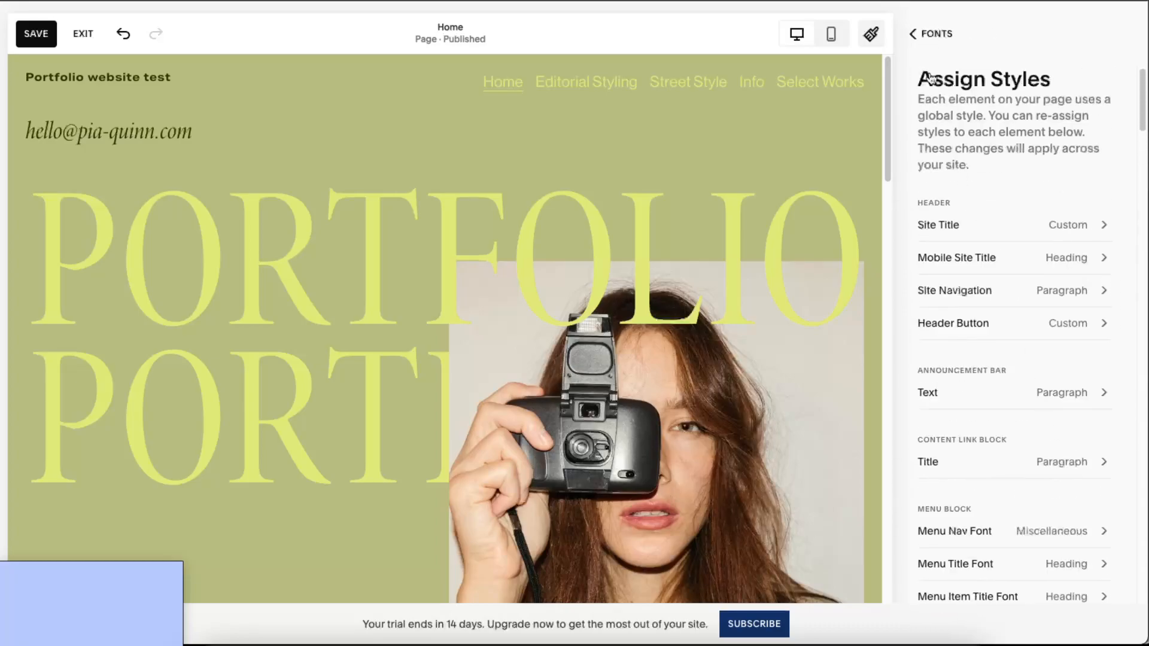
click(913, 34)
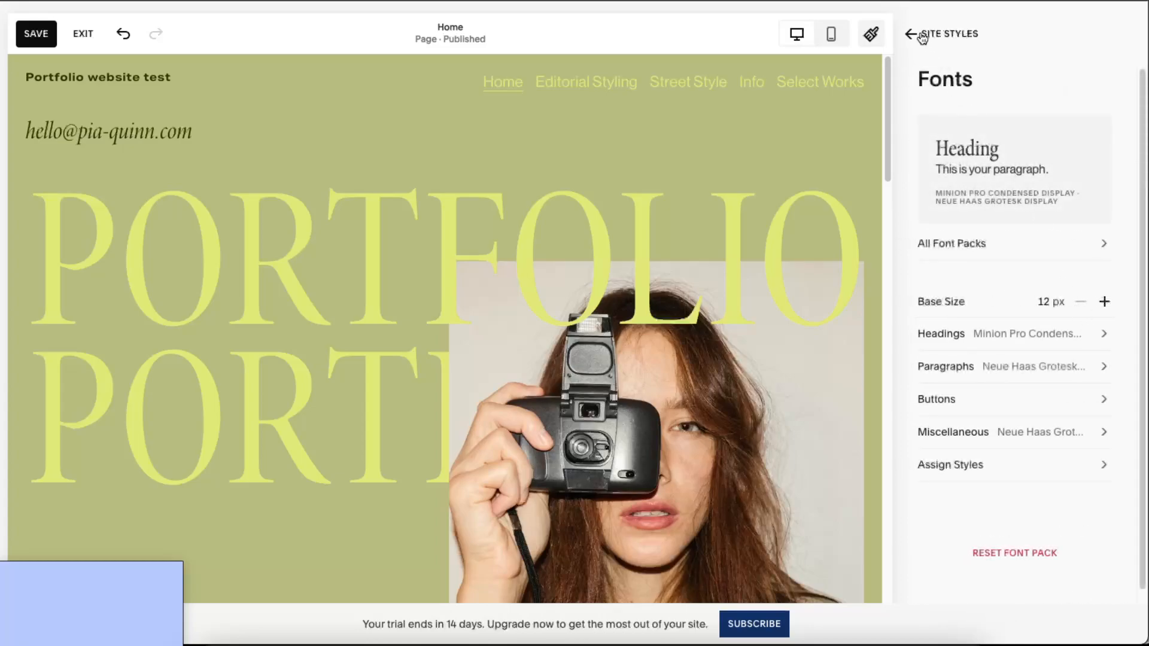
click(915, 34)
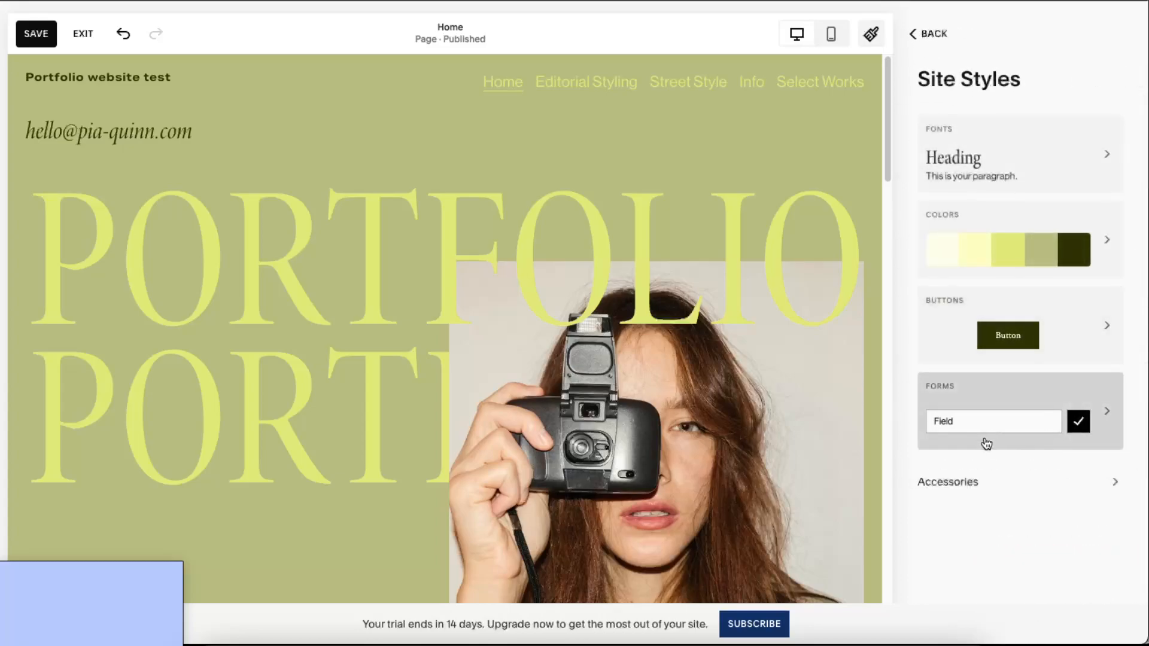
click(1103, 315)
scroll(730, 383, down, 15)
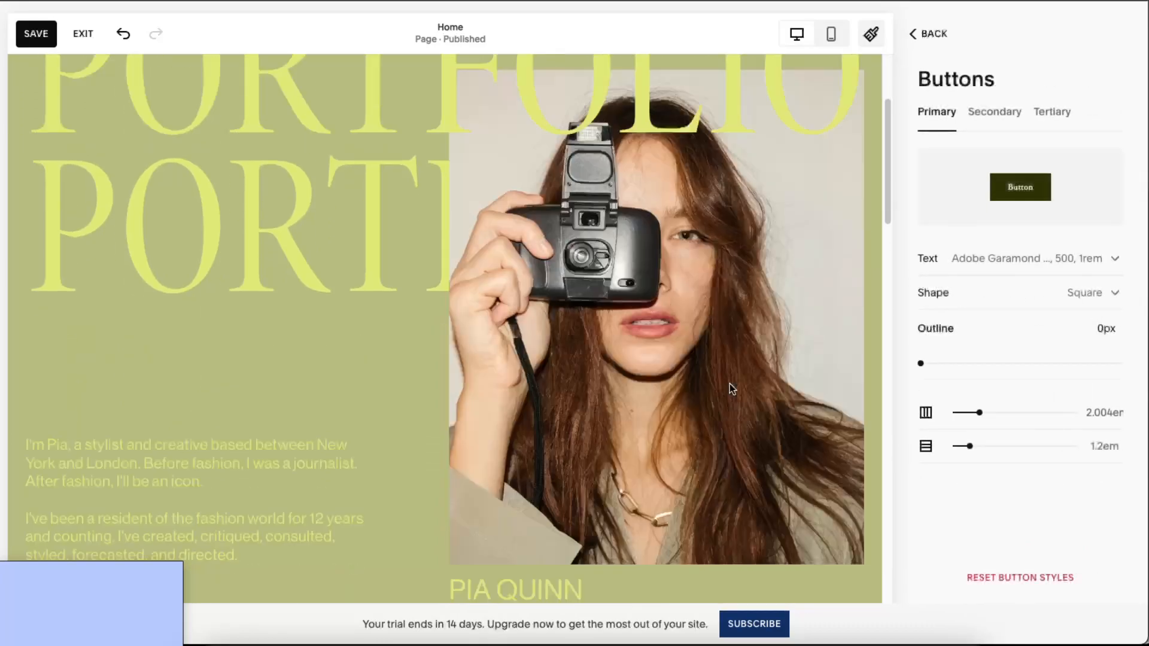
scroll(730, 388, down, 10)
scroll(730, 388, up, 20)
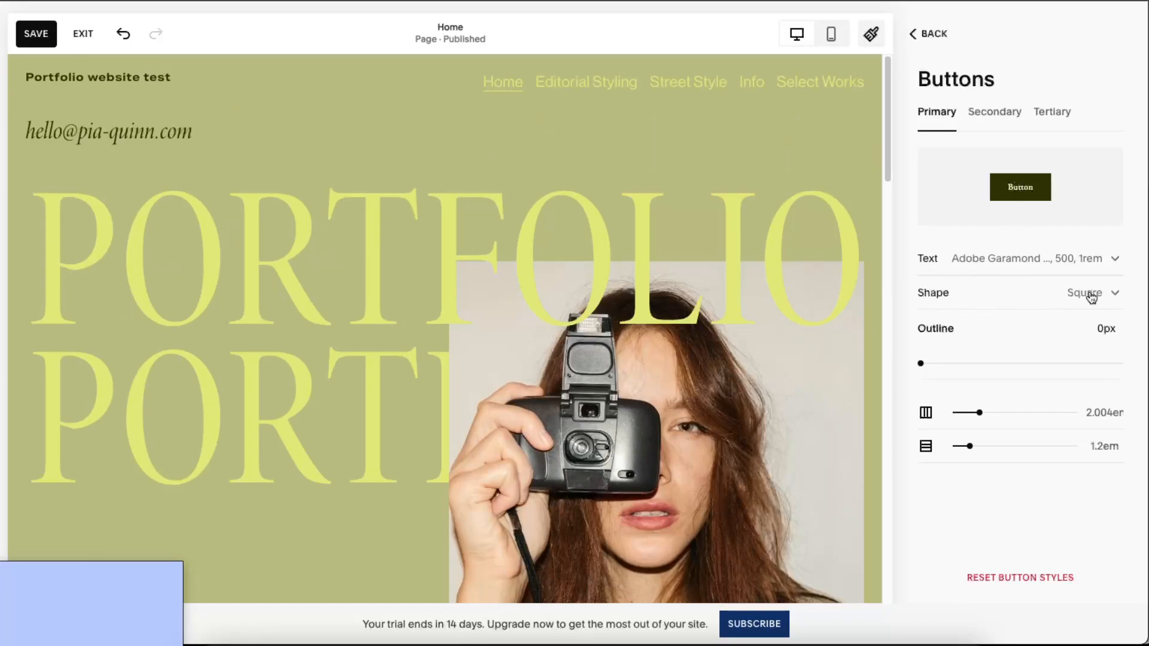
click(998, 109)
click(1055, 116)
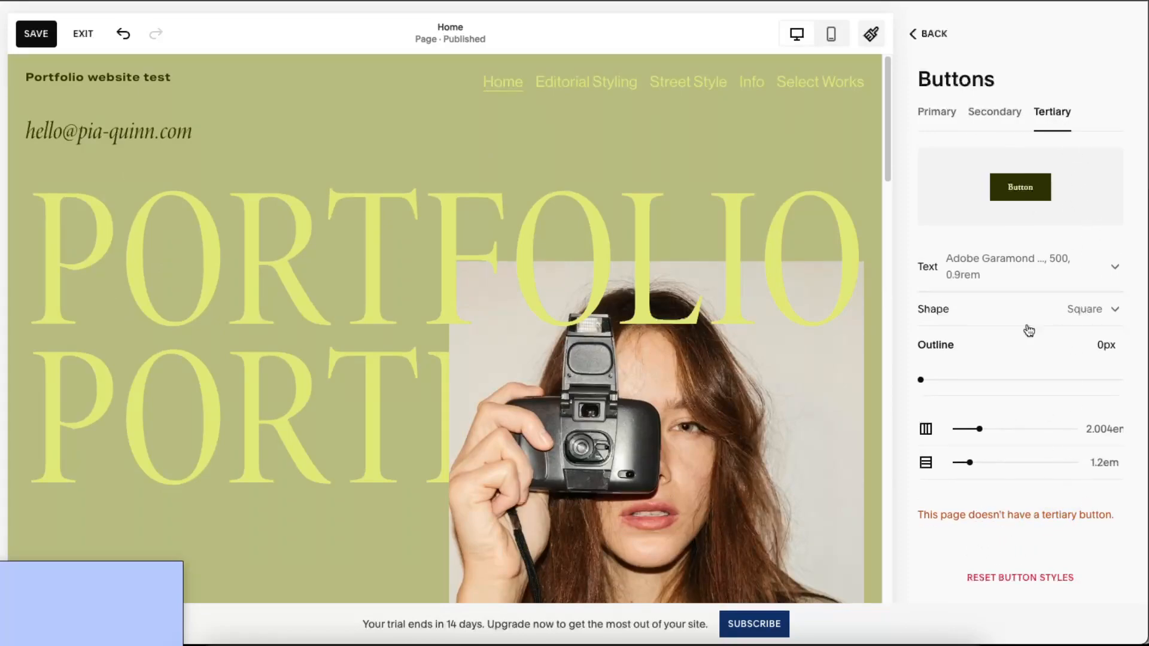
click(966, 114)
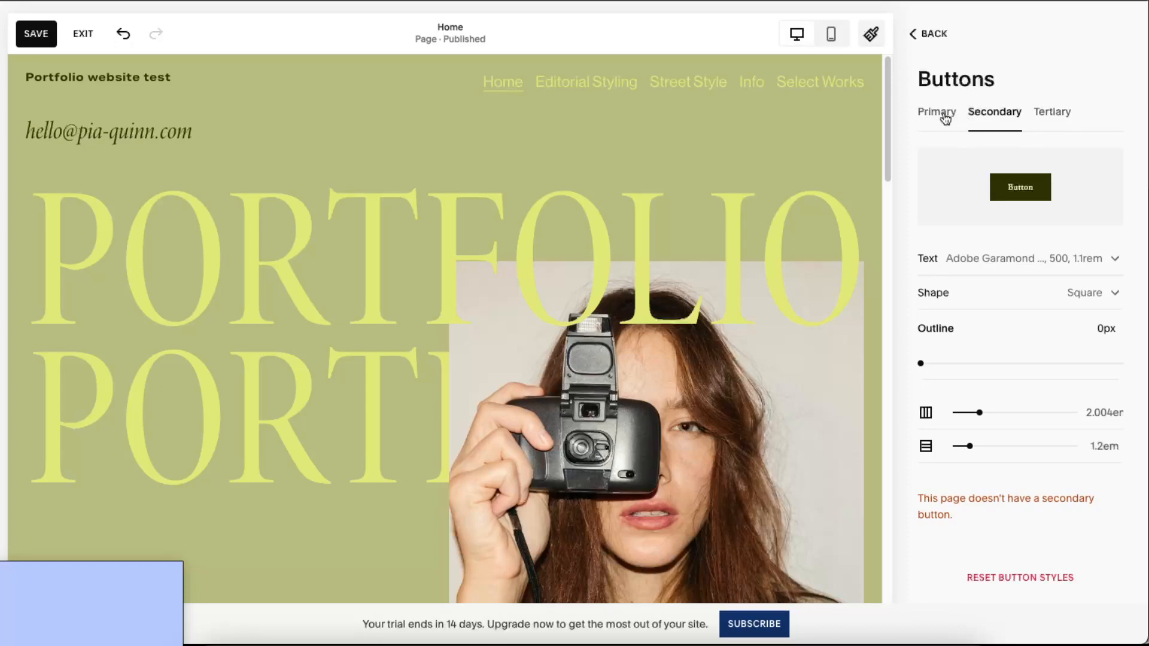
click(952, 117)
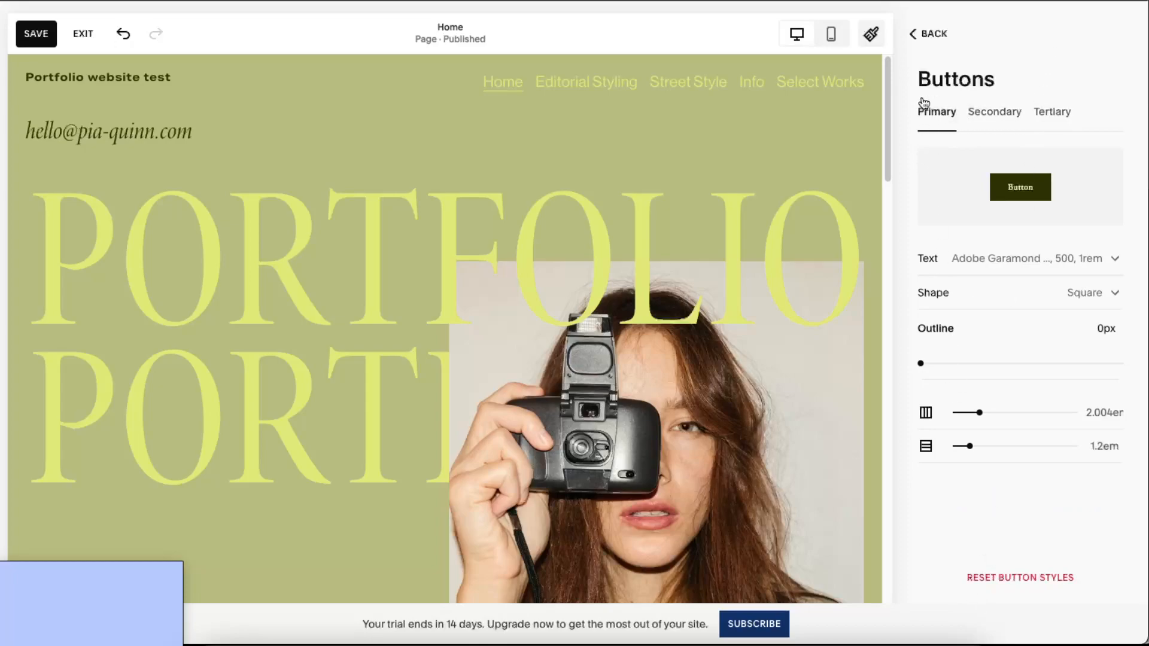
click(922, 33)
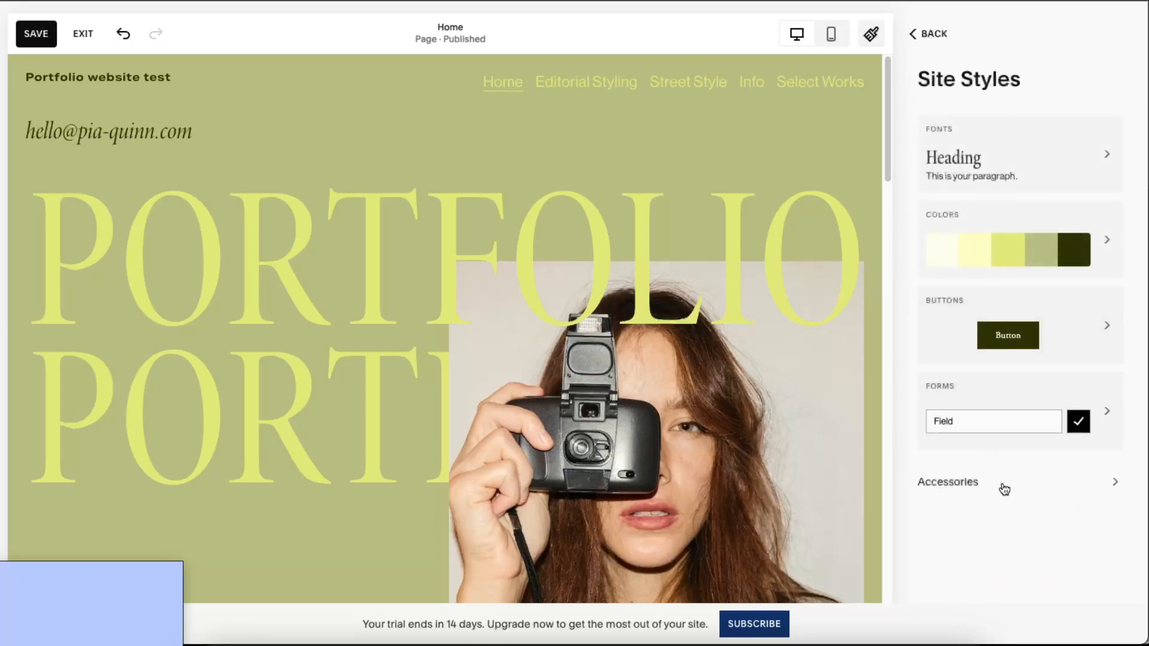
- Look over the Animations settings under Site Styles > Accessories
click(1101, 486)
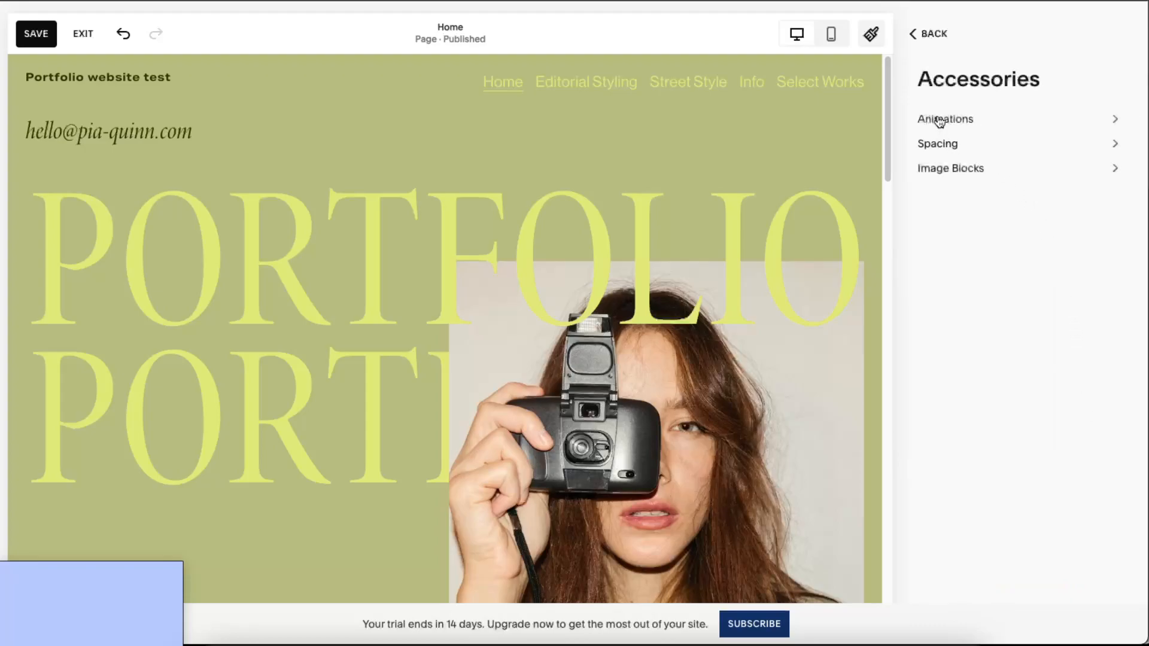
click(937, 119)
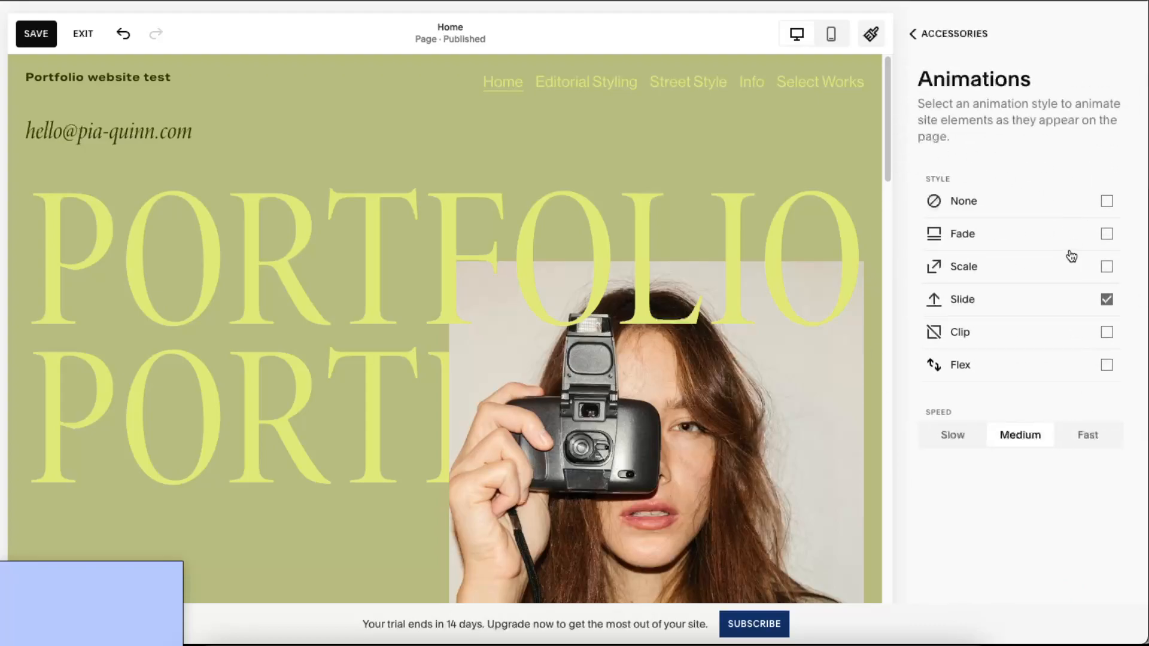
scroll(697, 383, down, 12)
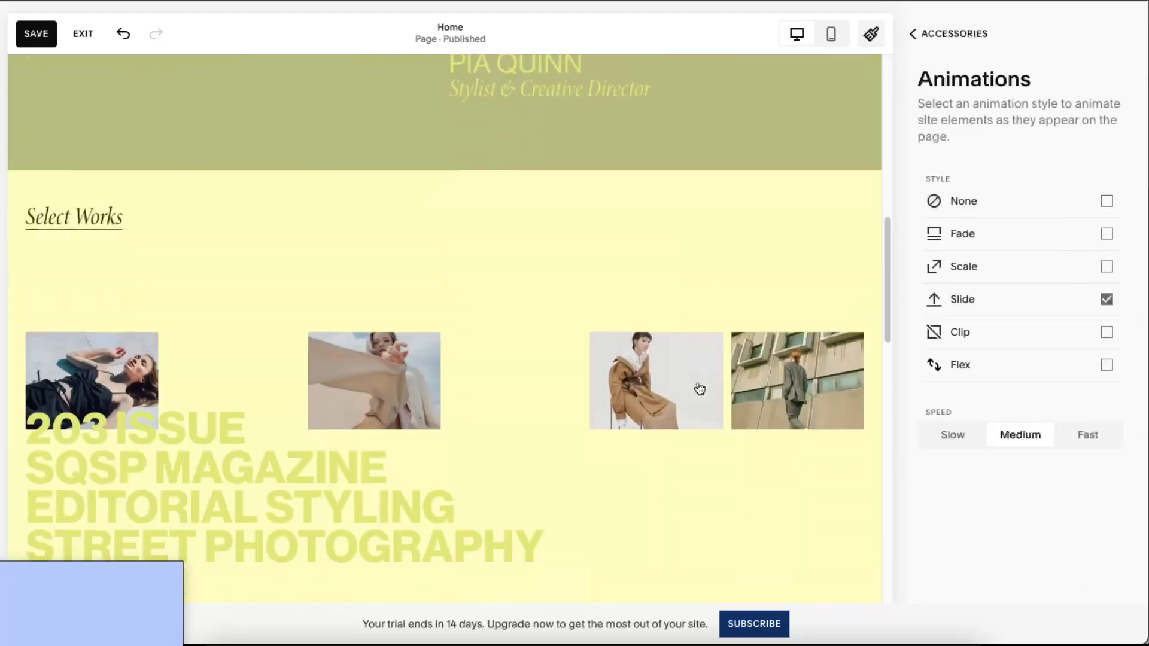
scroll(698, 383, up, 12)
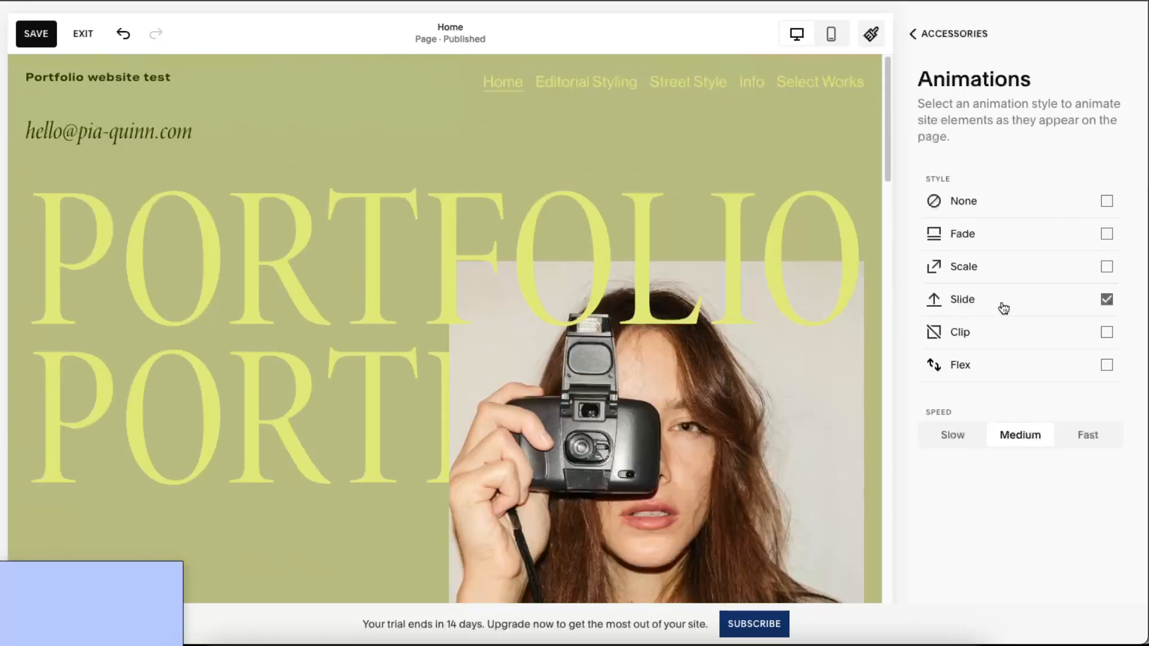
click(922, 46)
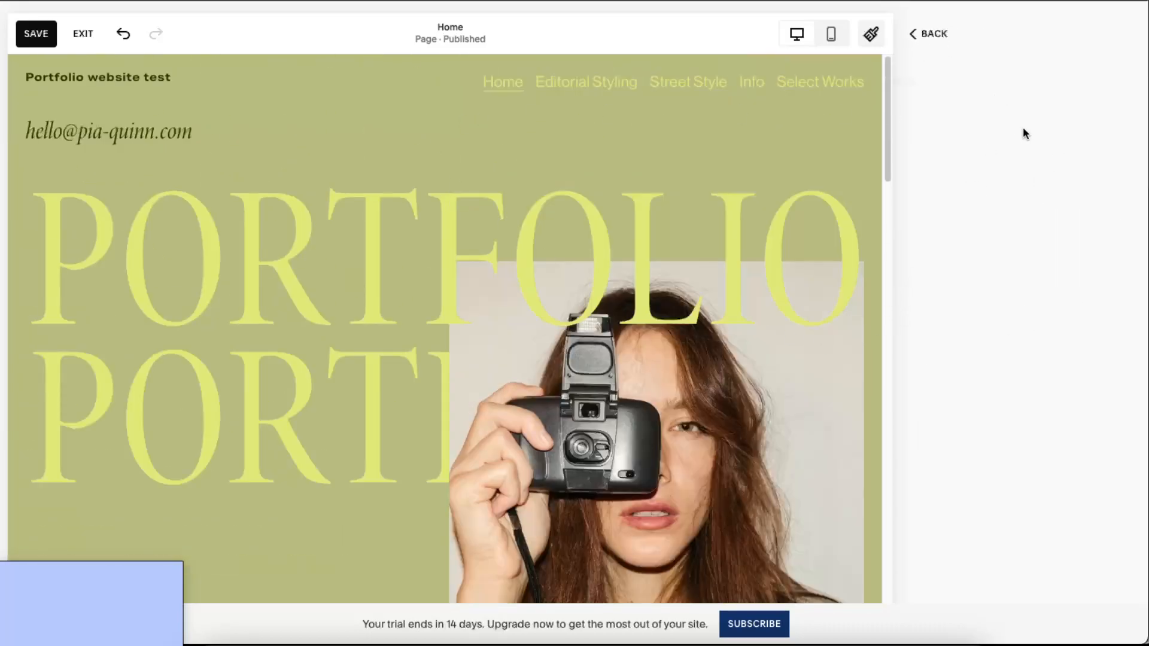
- Set the site margin to 1vw in the Spacing settings
click(967, 146)
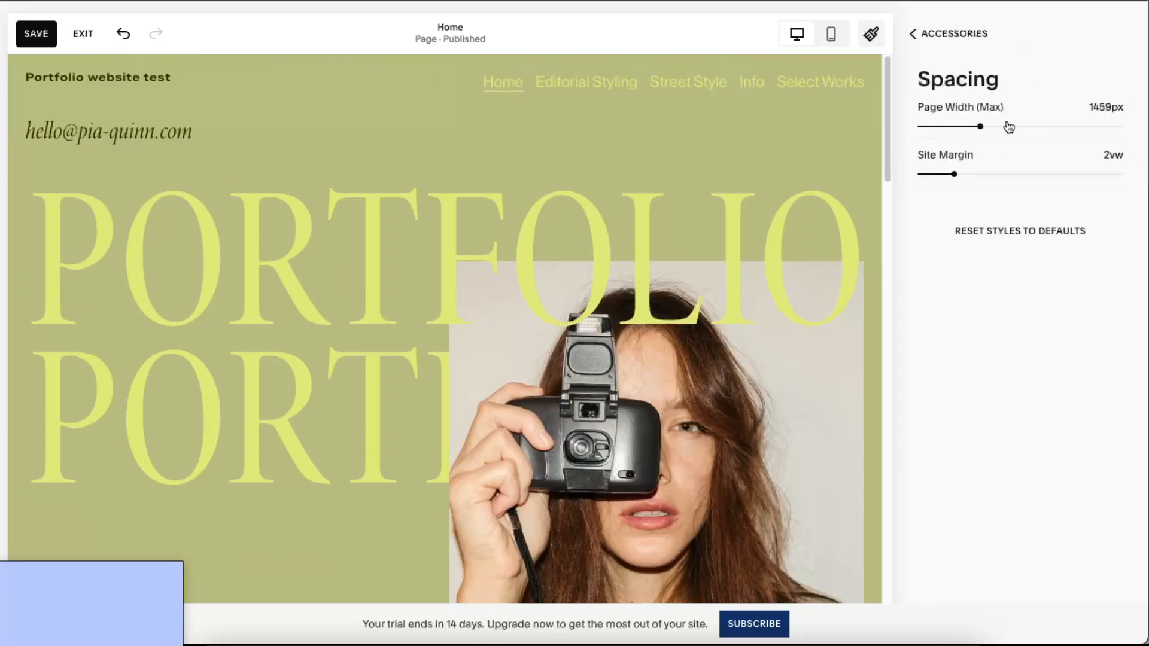
scroll(836, 202, down, 1)
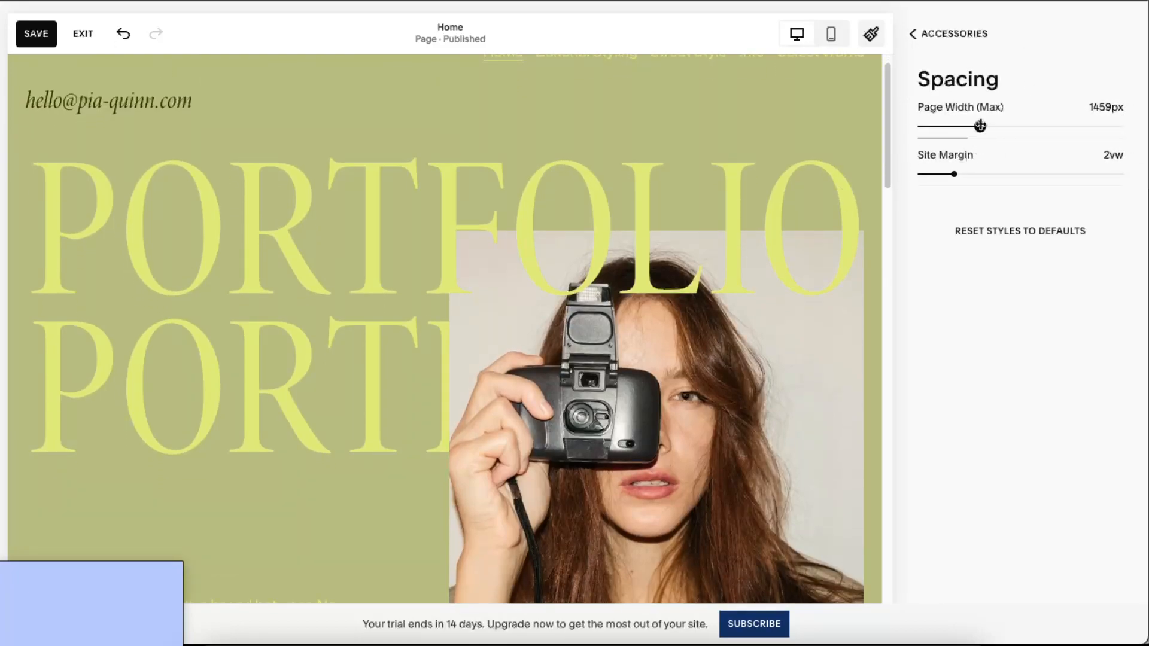
click(970, 175)
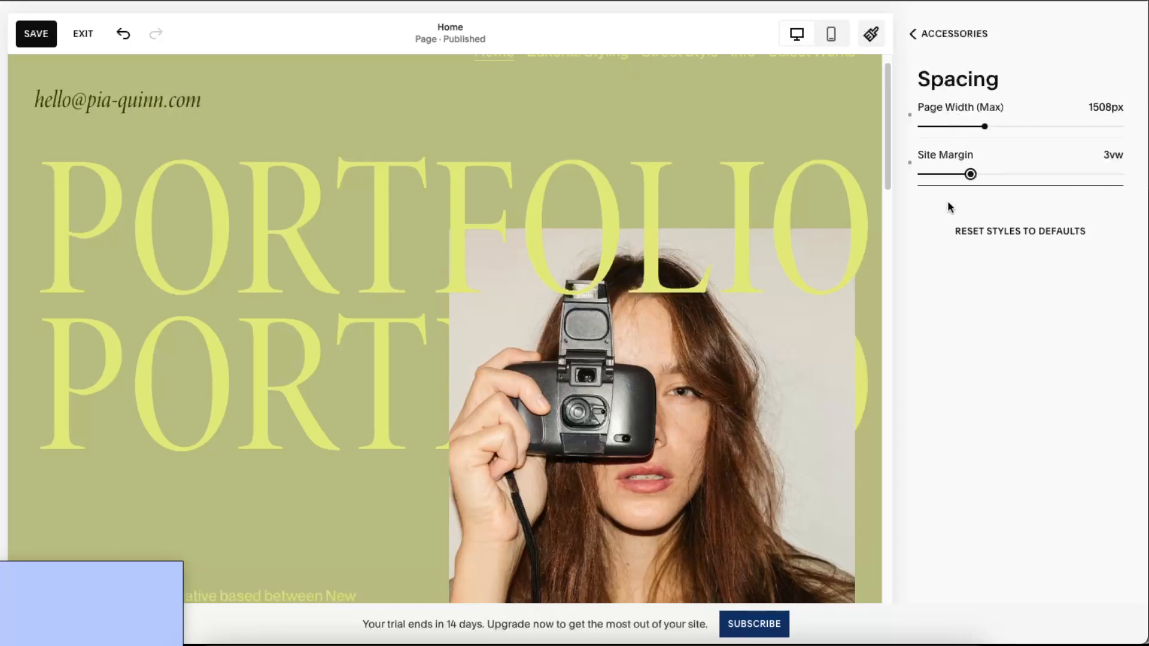
drag(972, 177, 944, 174)
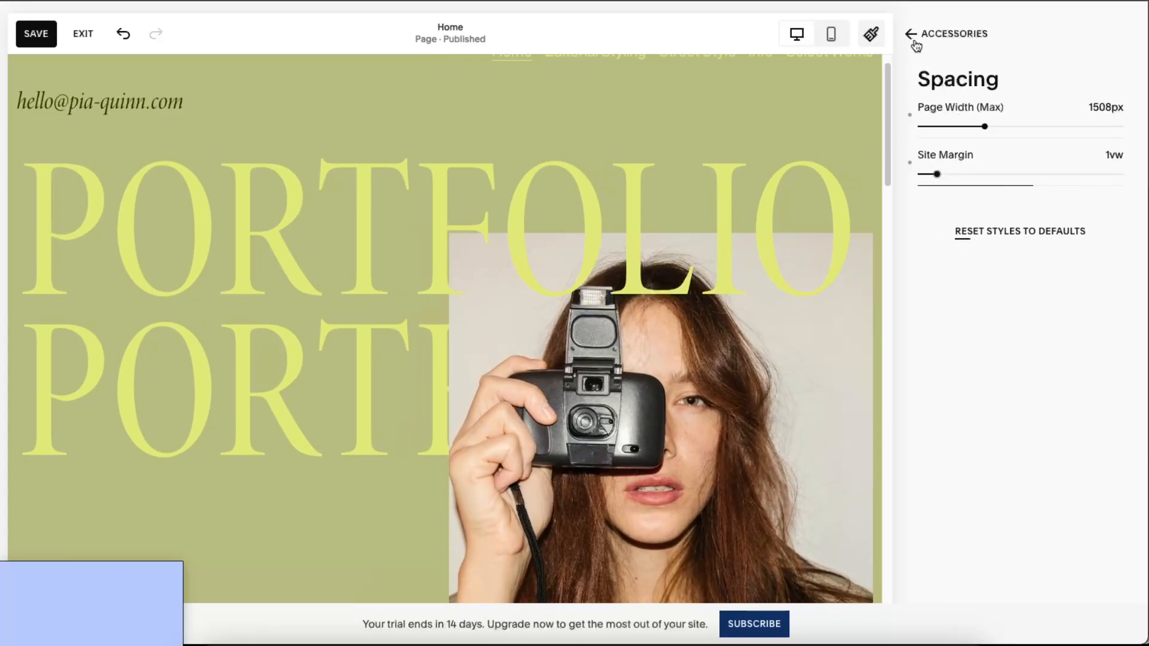
- Check the Image Blocks settings and close Site Styles
click(972, 172)
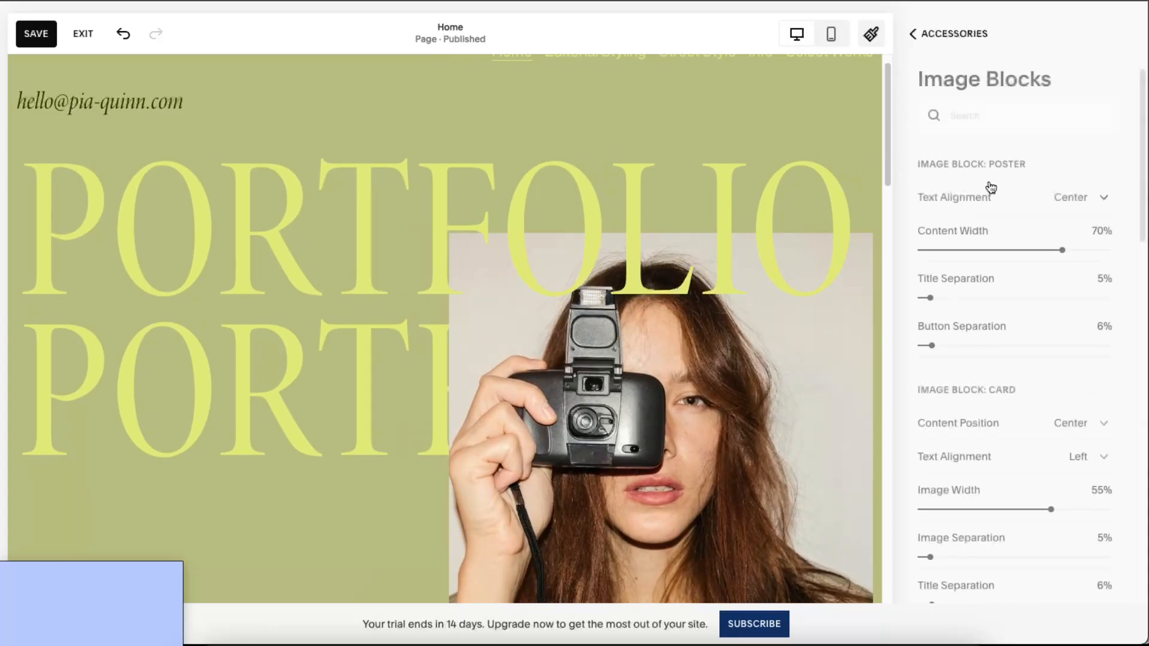
scroll(1054, 285, down, 15)
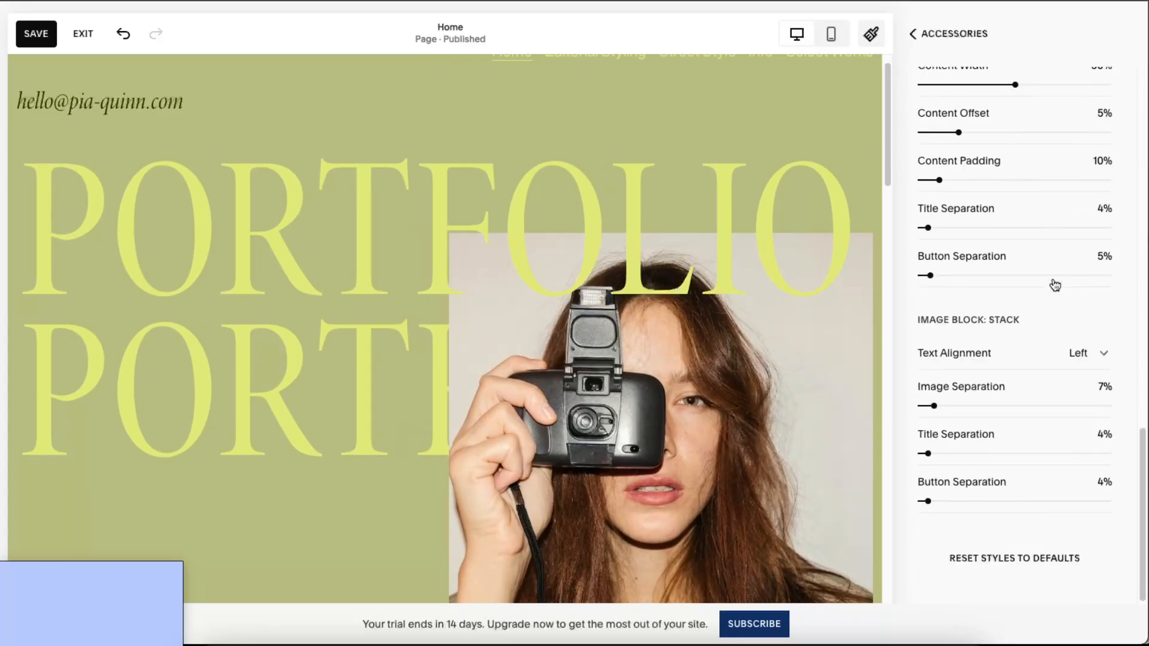
click(912, 33)
click(912, 33)
click(911, 33)
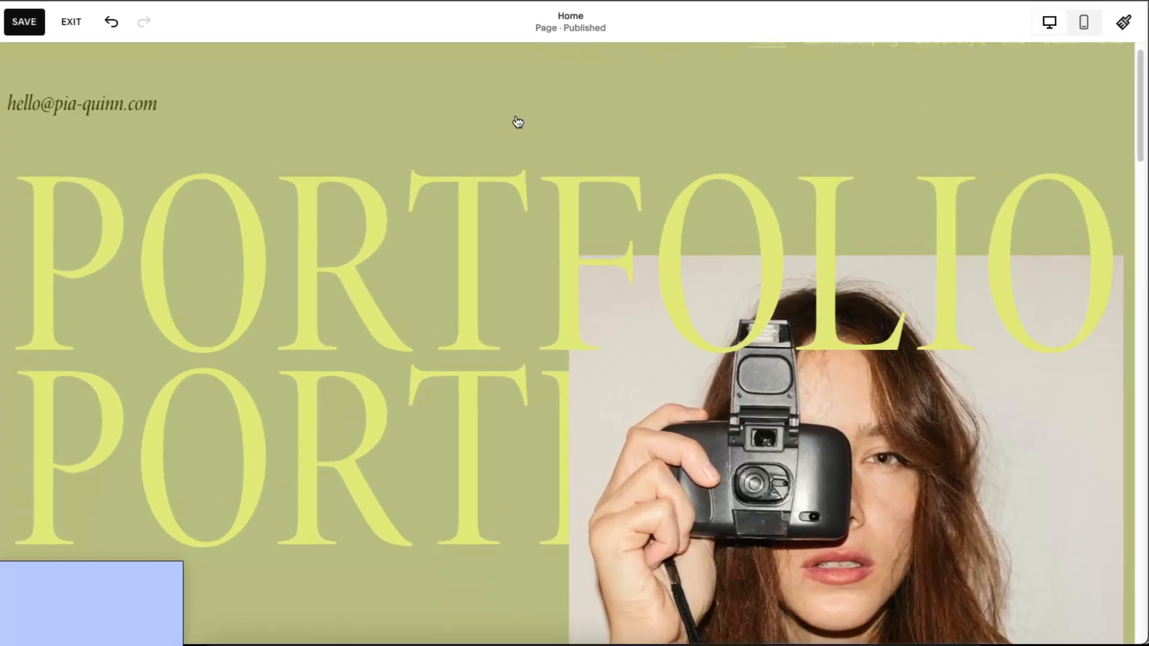
- Replace the camera portrait beside PORTFOLIO with the free orange-lit mountain stock photo
scroll(826, 341, down, 5)
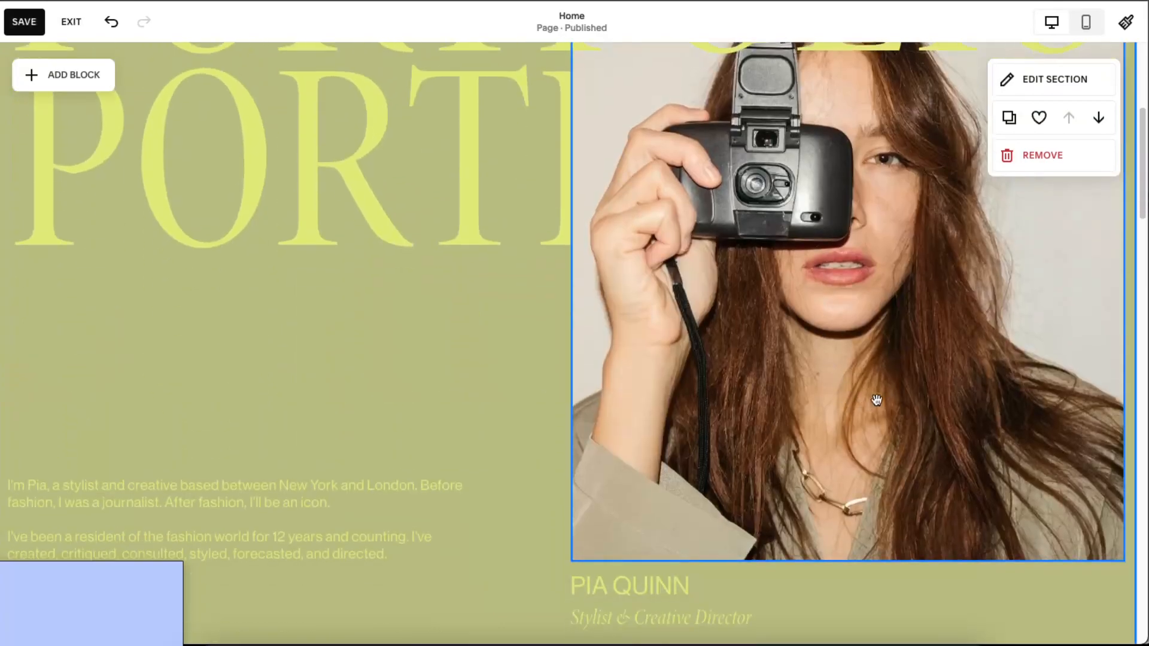
click(877, 401)
scroll(831, 378, up, 1)
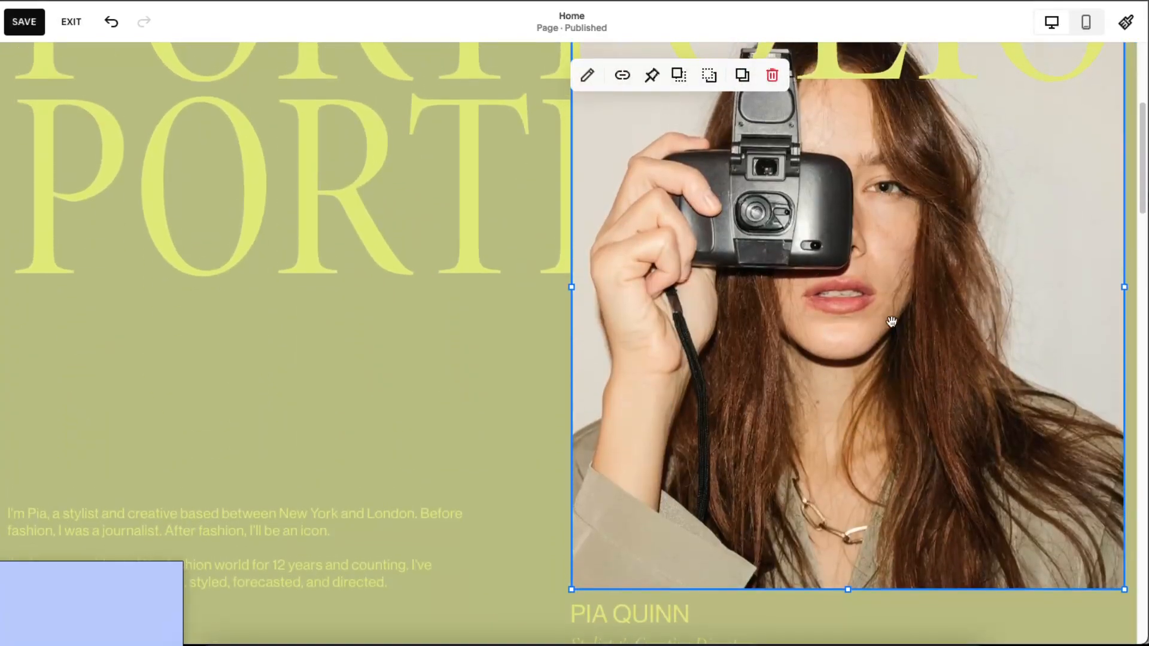
scroll(891, 322, up, 4)
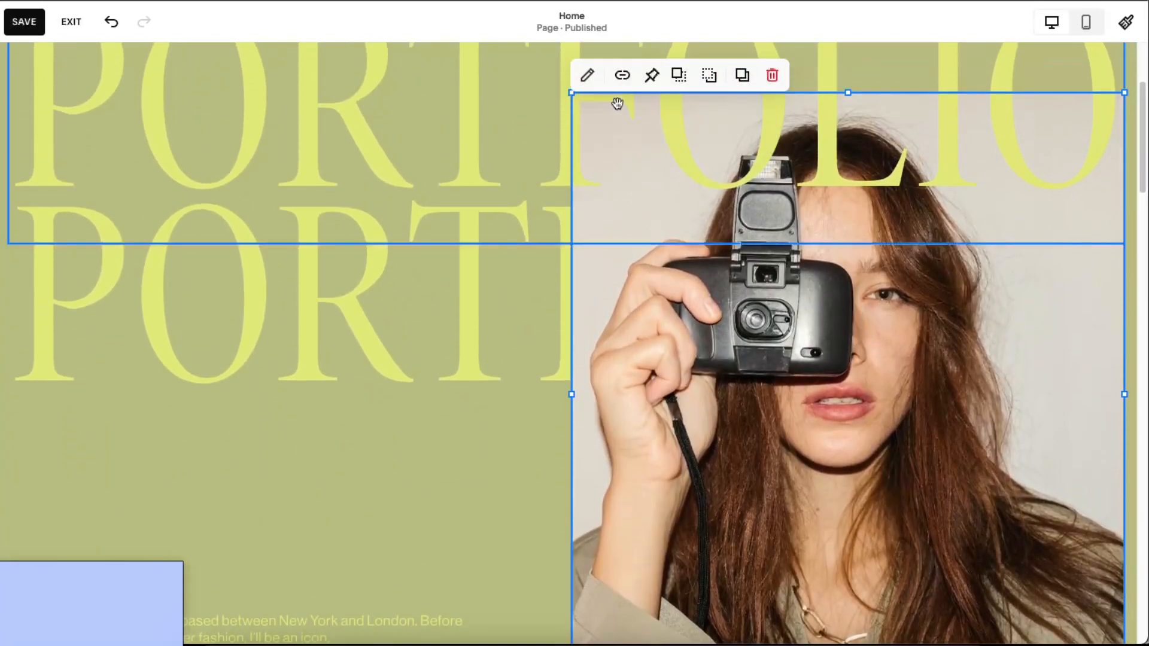
click(588, 77)
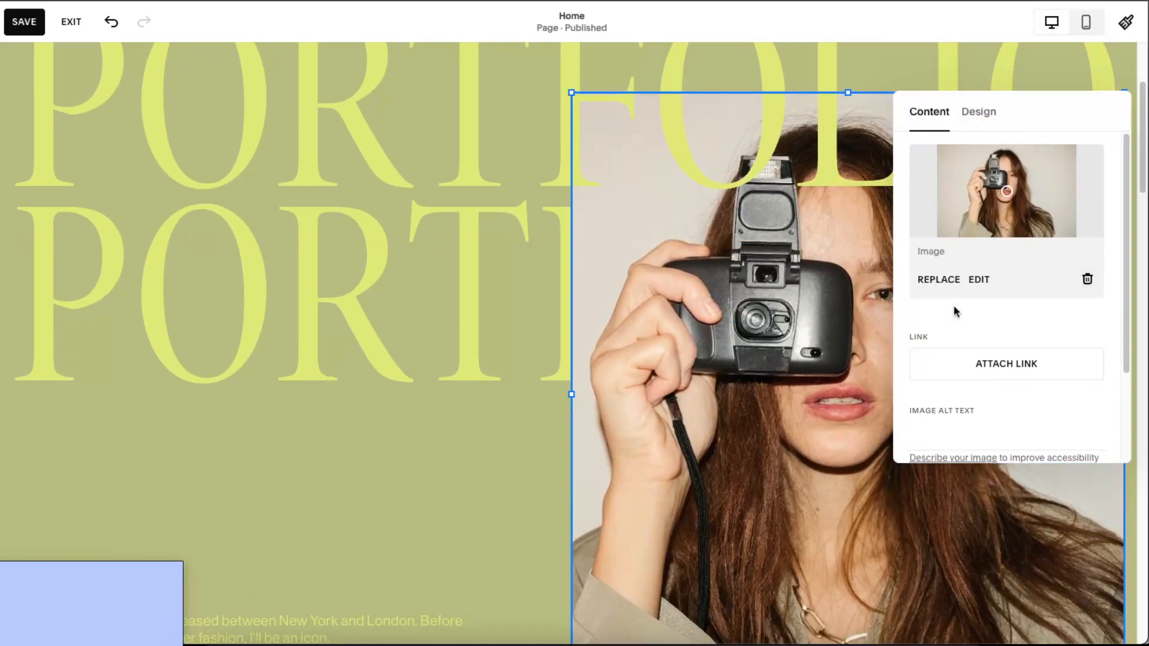
click(926, 281)
click(826, 385)
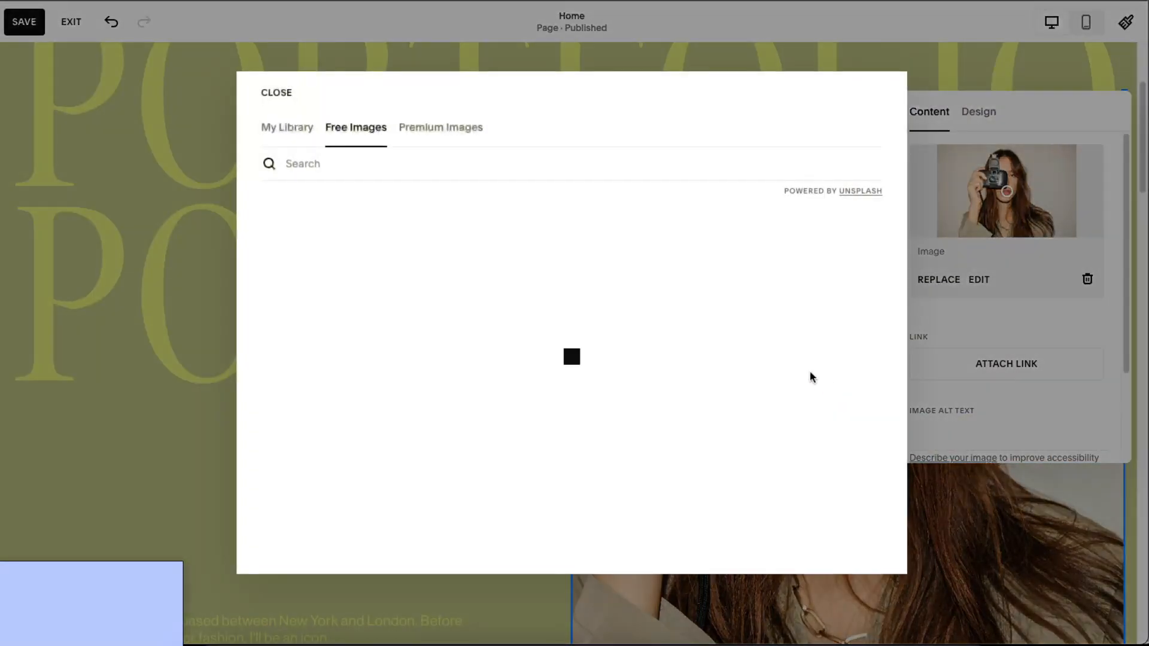
click(747, 313)
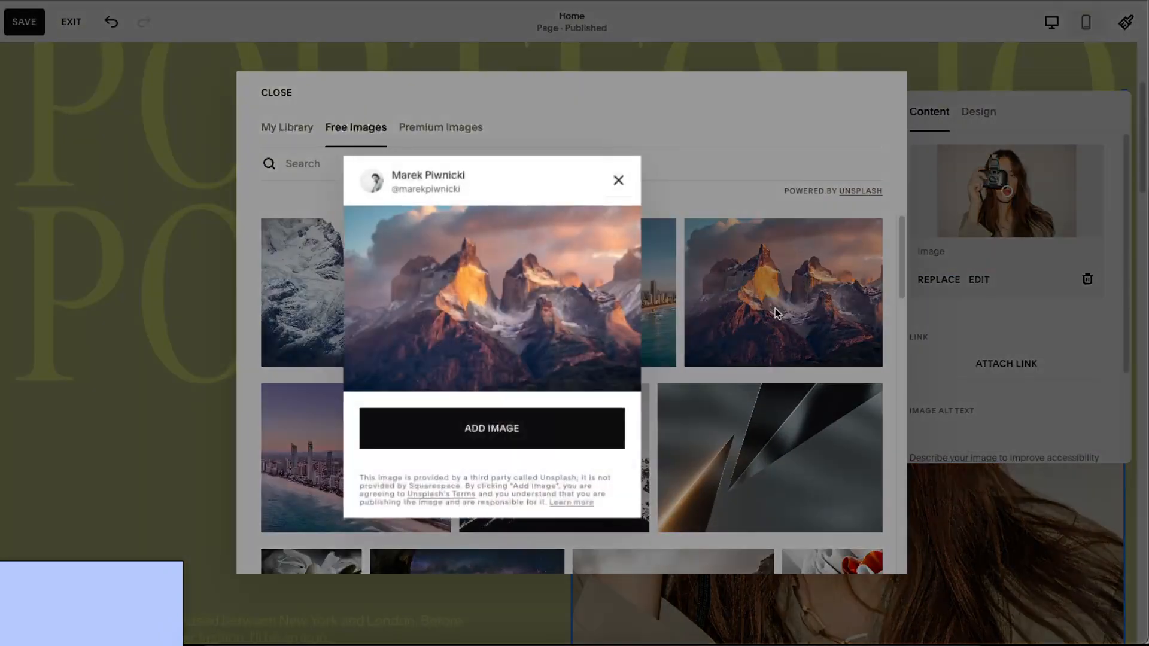
click(496, 499)
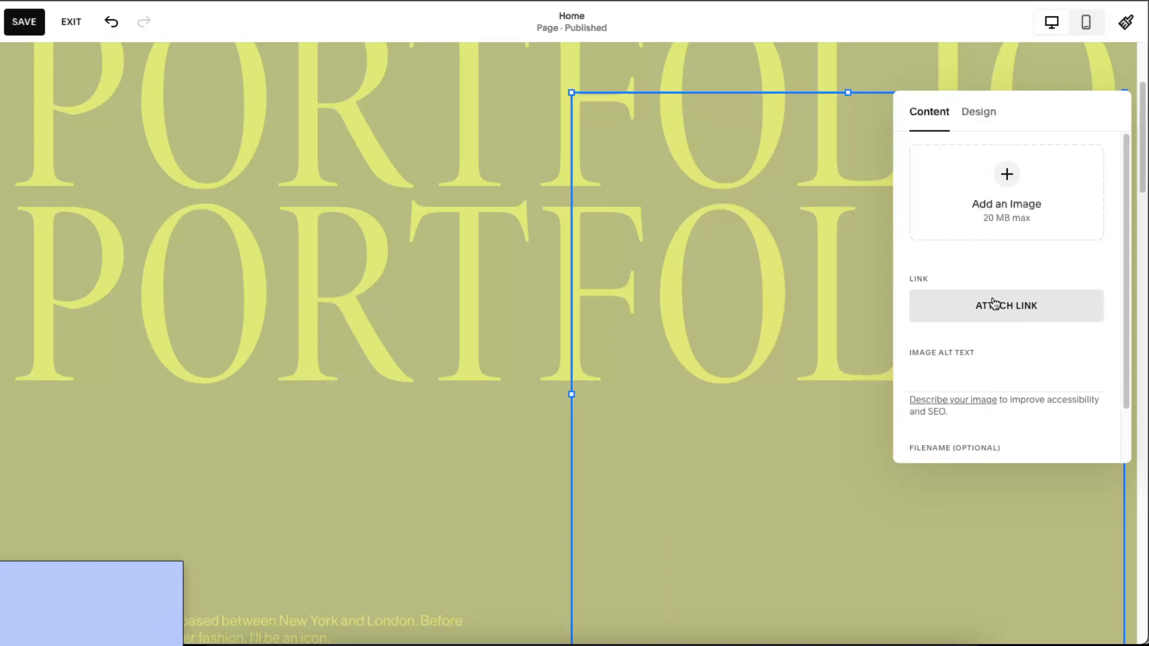
- Link the mountain photo to the /editorialstyling page
click(1021, 367)
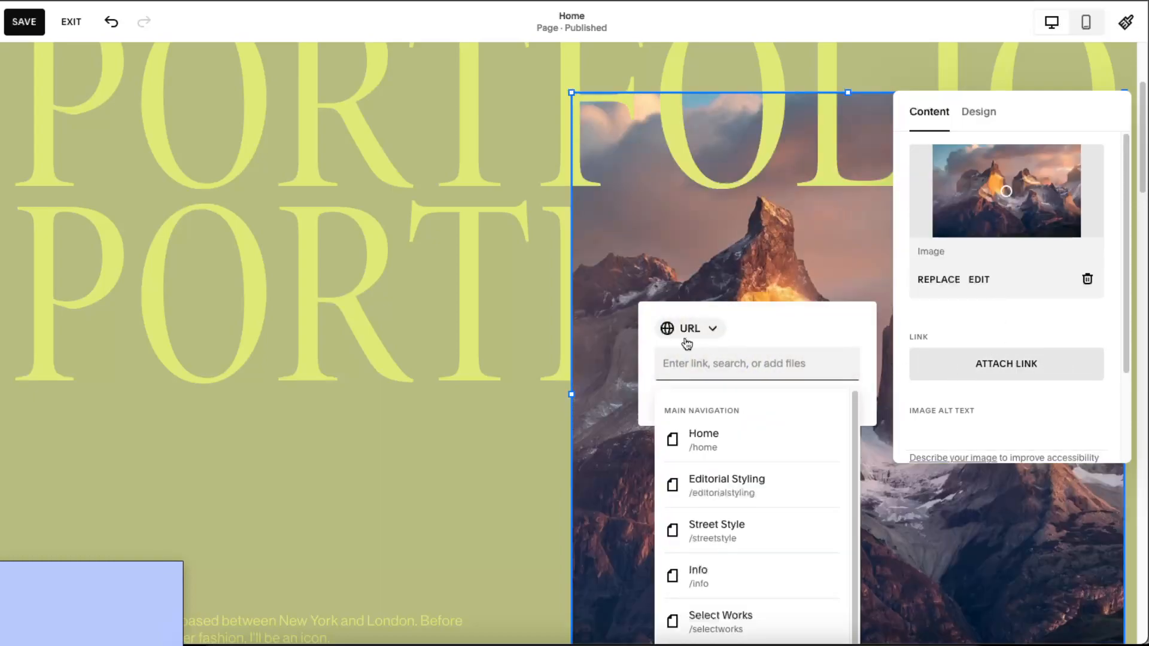
scroll(787, 458, down, 1)
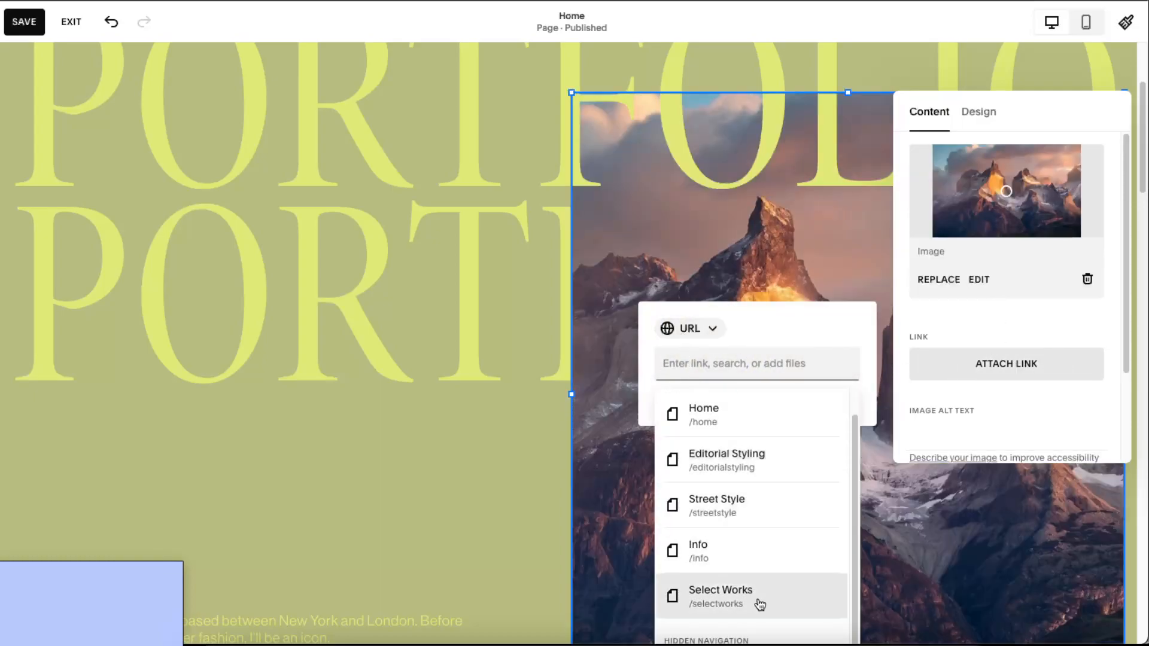
click(745, 464)
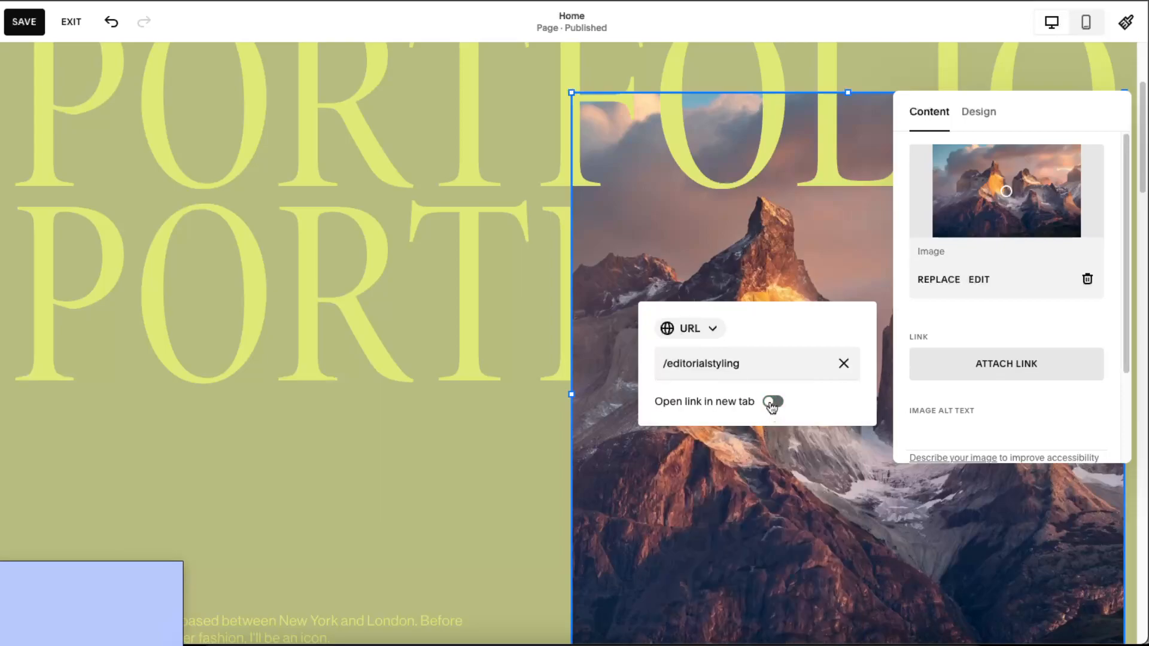
click(1012, 324)
scroll(1097, 353, down, 3)
scroll(1098, 353, up, 3)
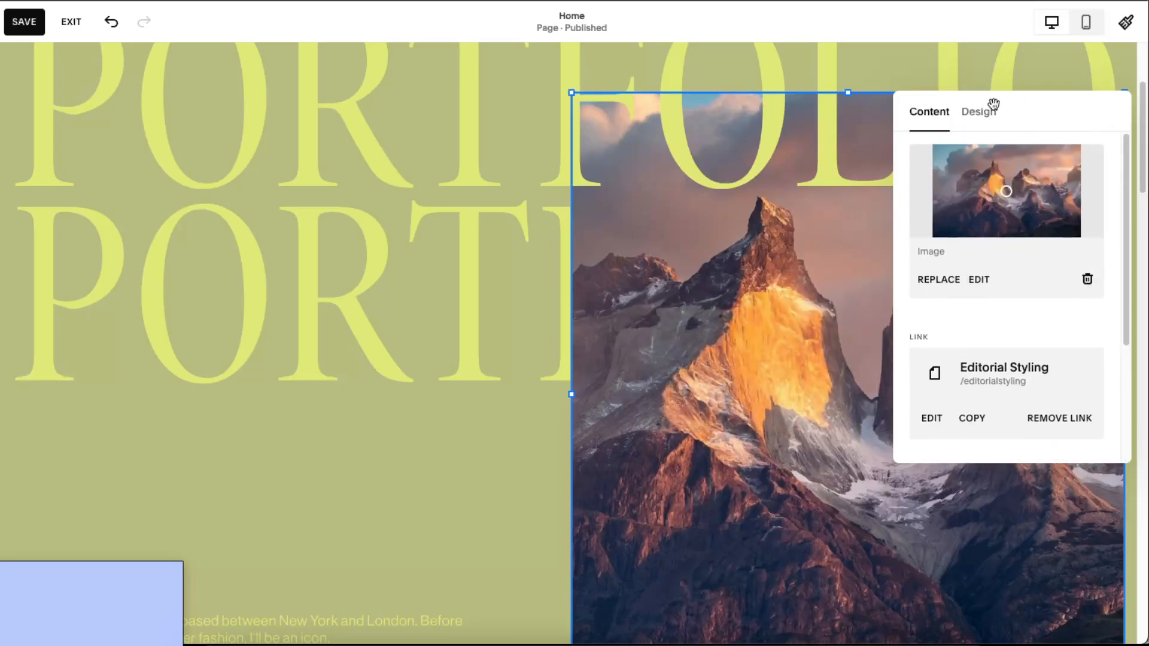
- Compare image effects such as Grain, apply the final choice, and close the photo settings
click(973, 117)
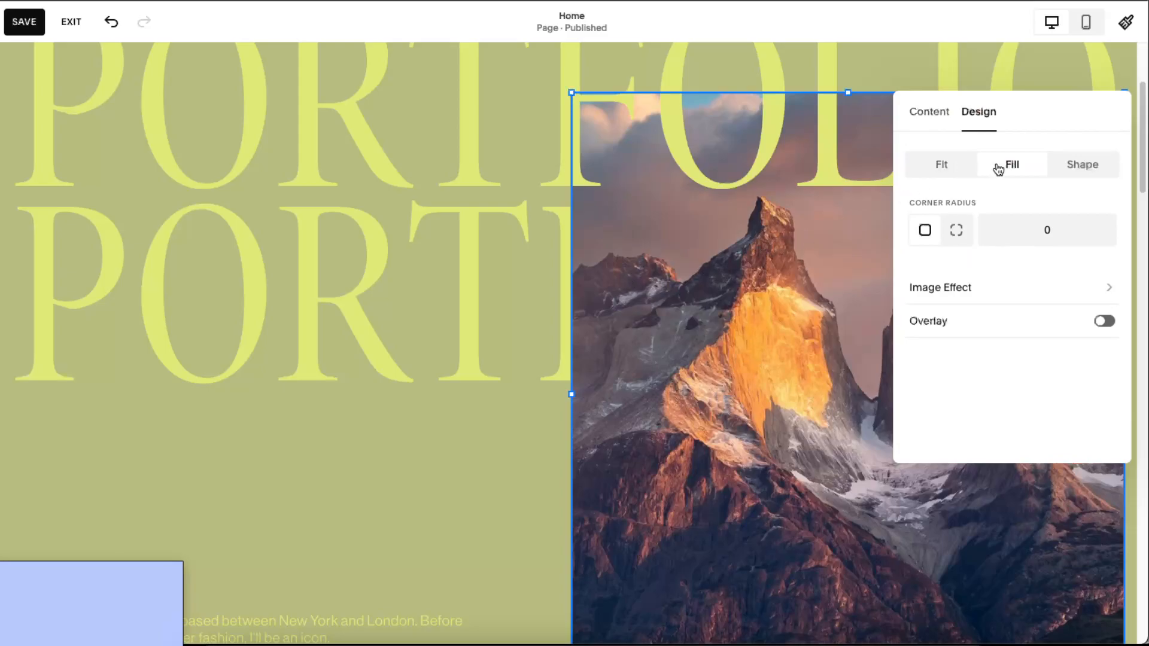
click(1054, 287)
click(944, 255)
click(1060, 330)
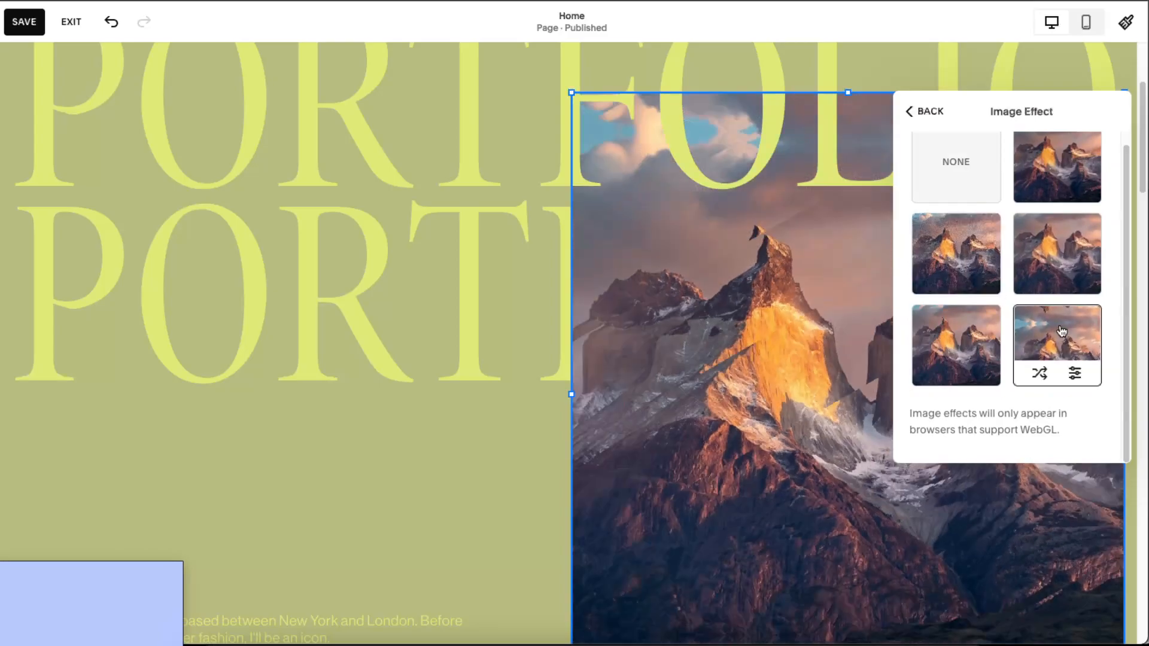
click(965, 333)
click(1077, 333)
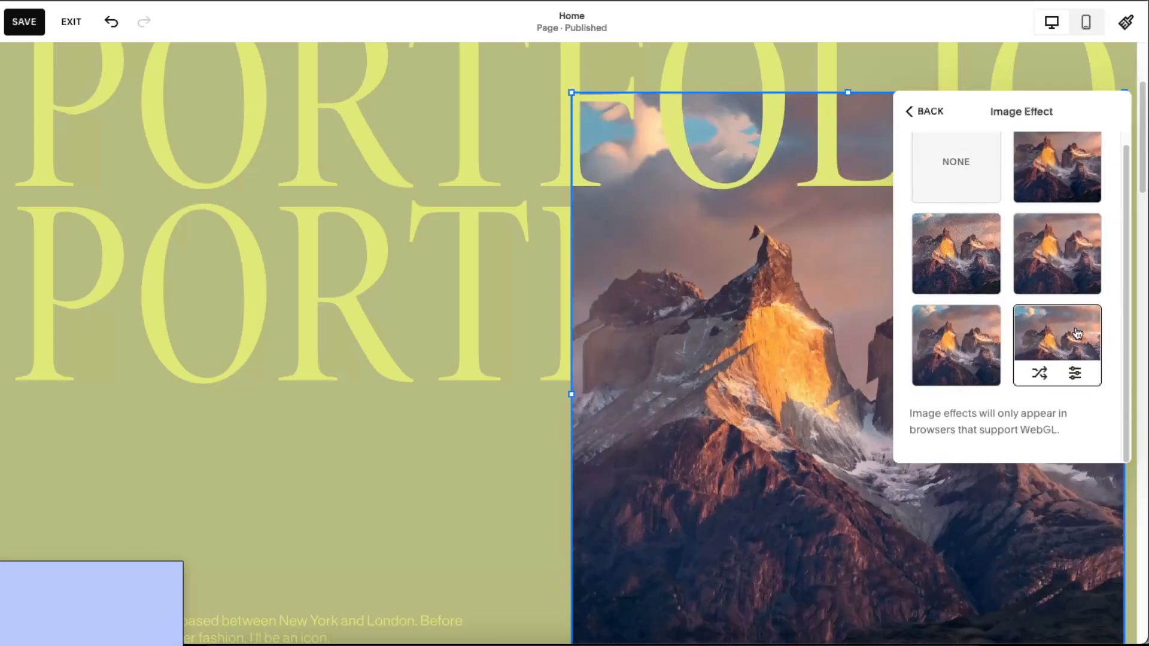
click(1082, 278)
click(1071, 192)
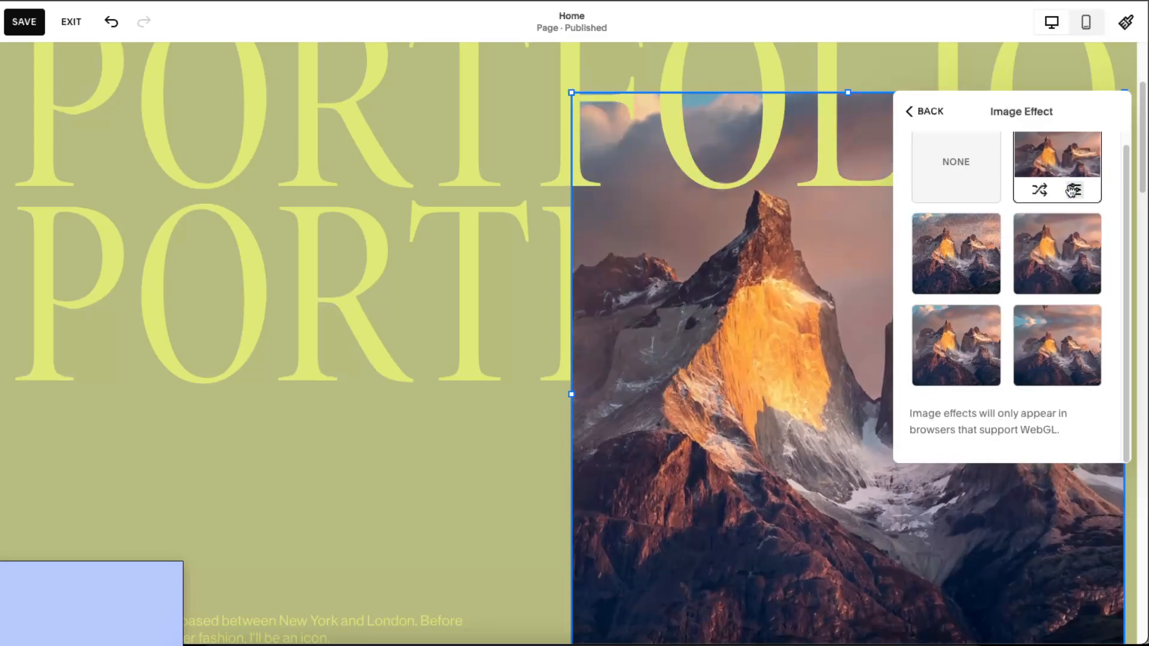
click(924, 112)
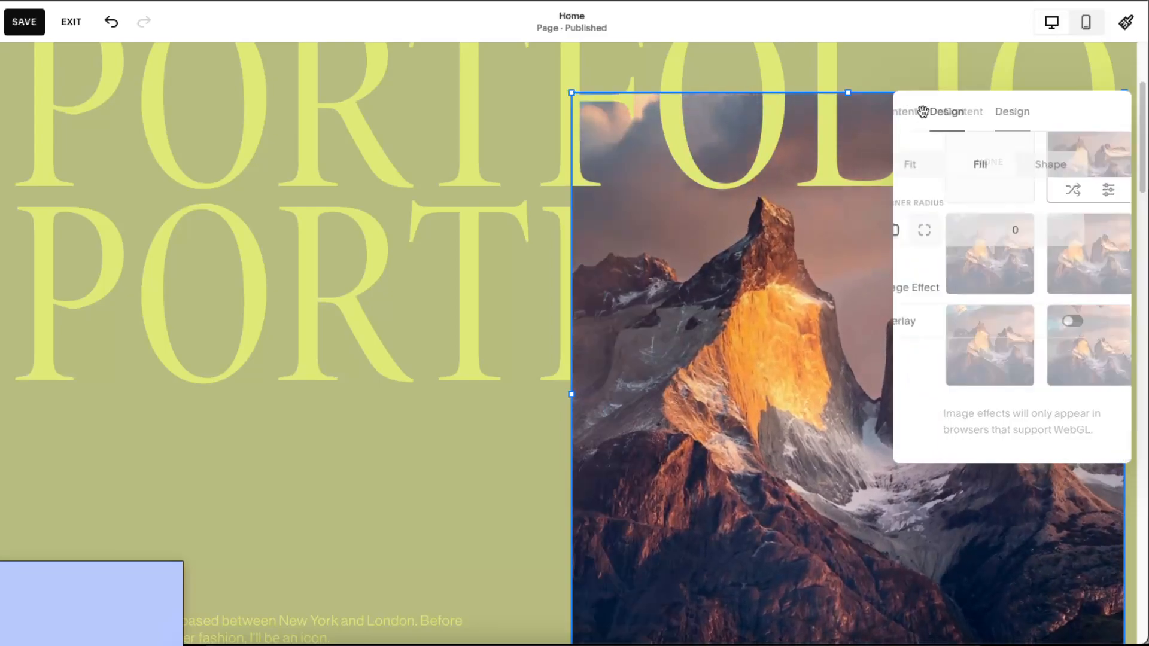
click(929, 112)
click(1052, 74)
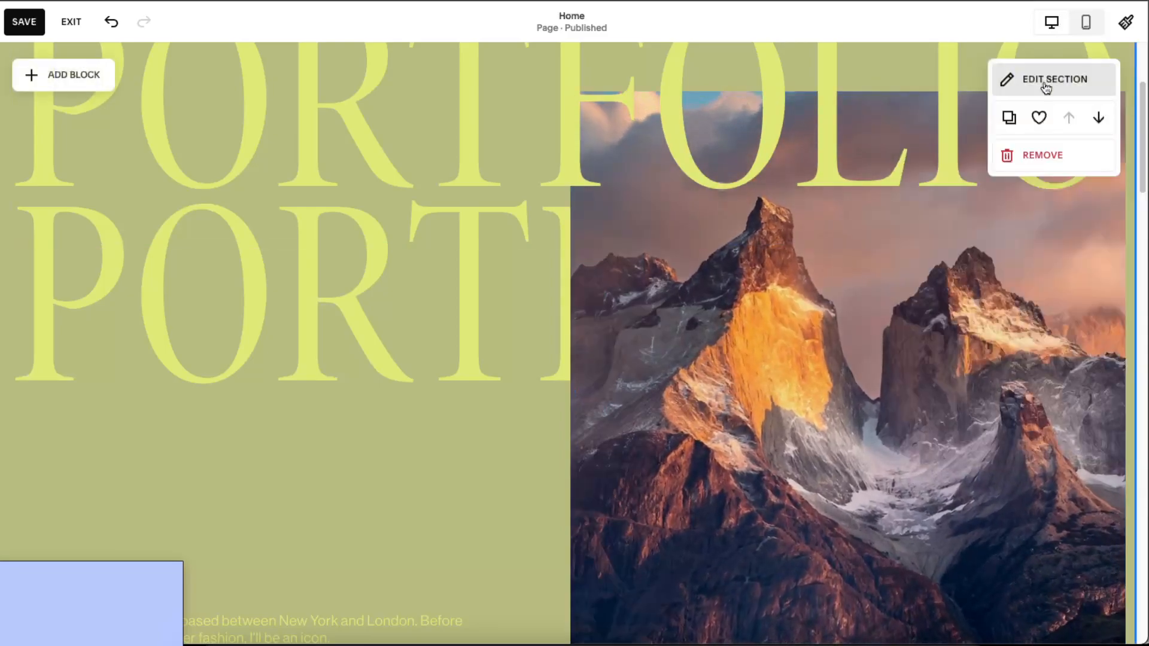
- Select the upper PORTFOLIO heading block
scroll(888, 453, down, 5)
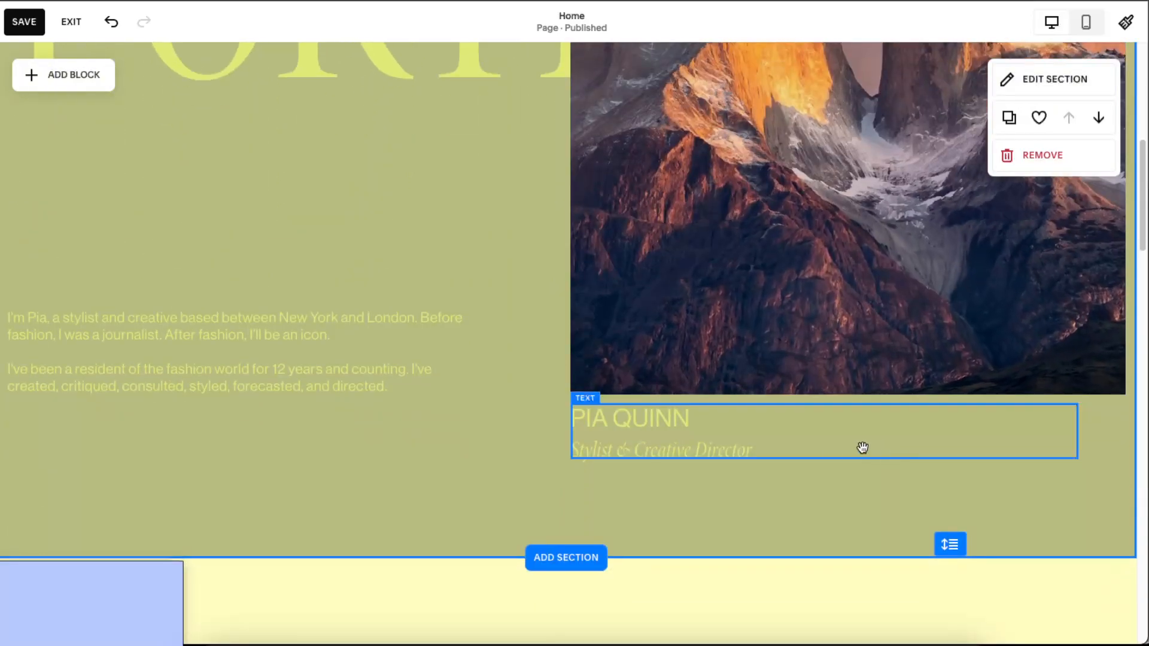
scroll(864, 446, up, 5)
click(438, 303)
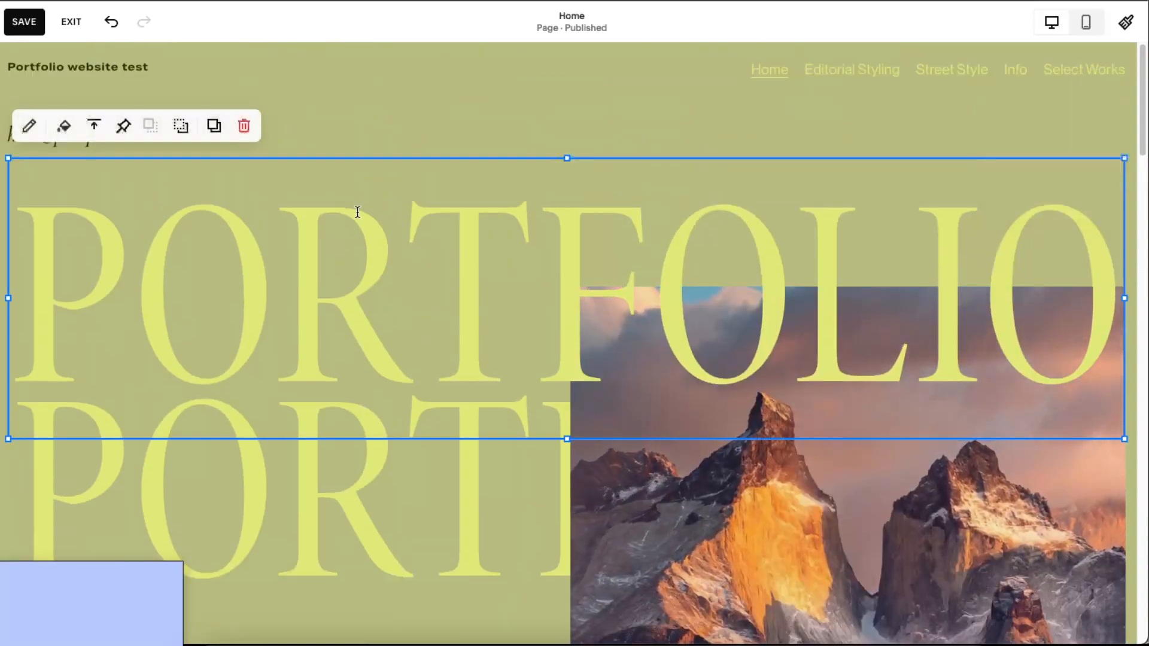
- Colour the upper PORTFOLIO heading charcoal #232322
click(27, 125)
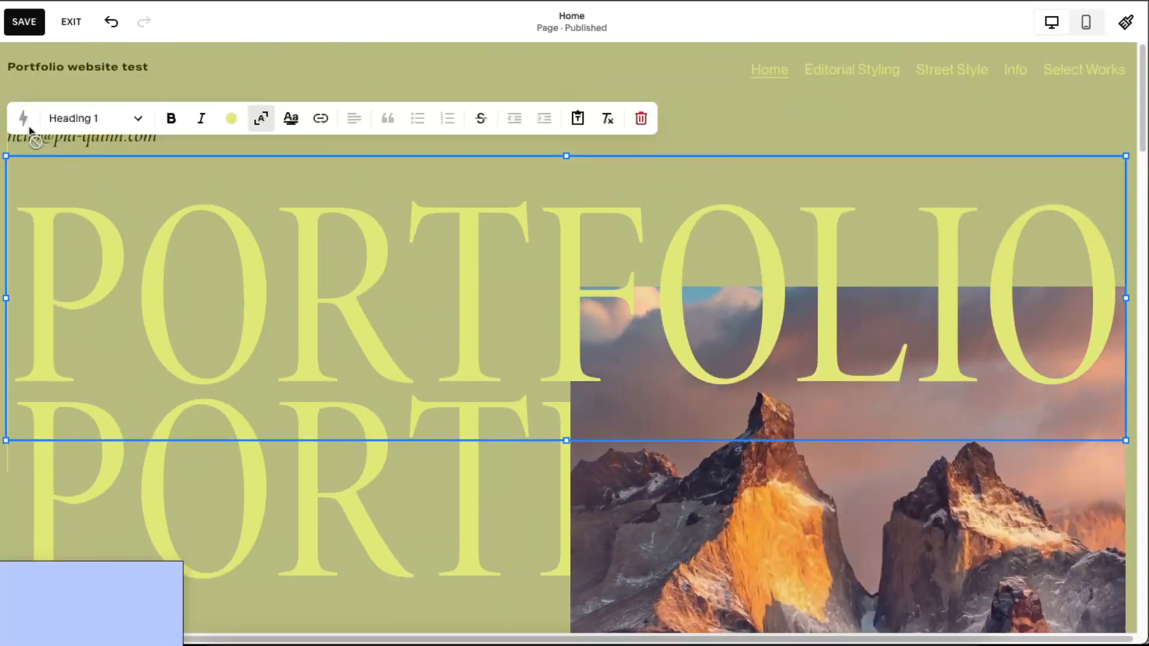
click(231, 118)
click(307, 201)
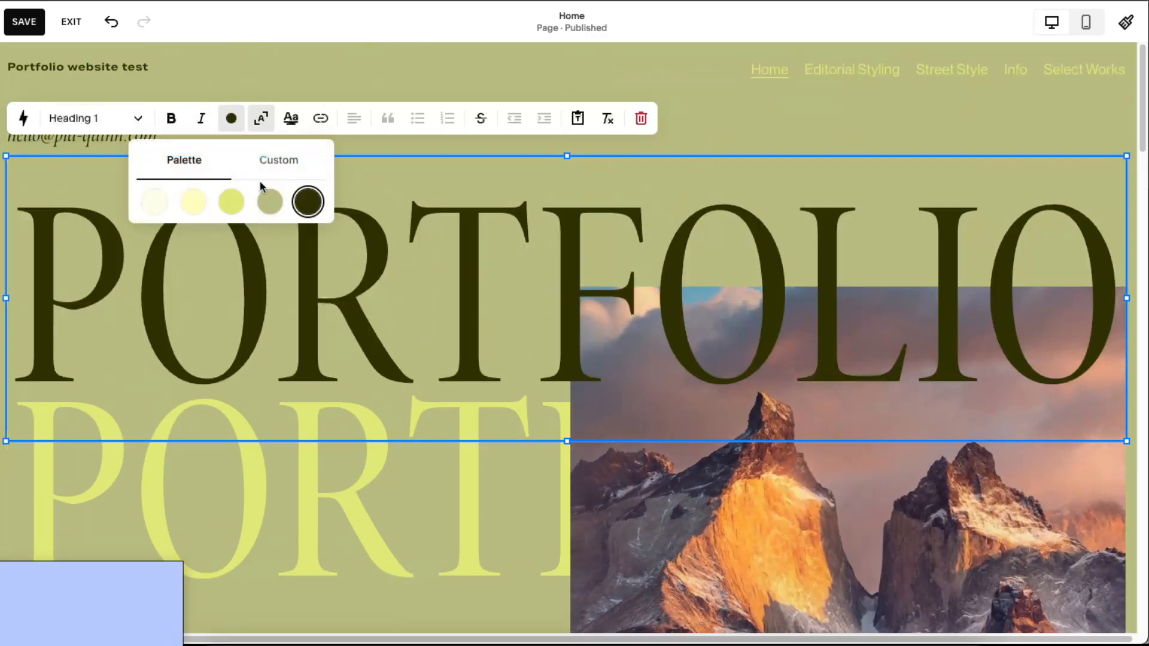
click(276, 169)
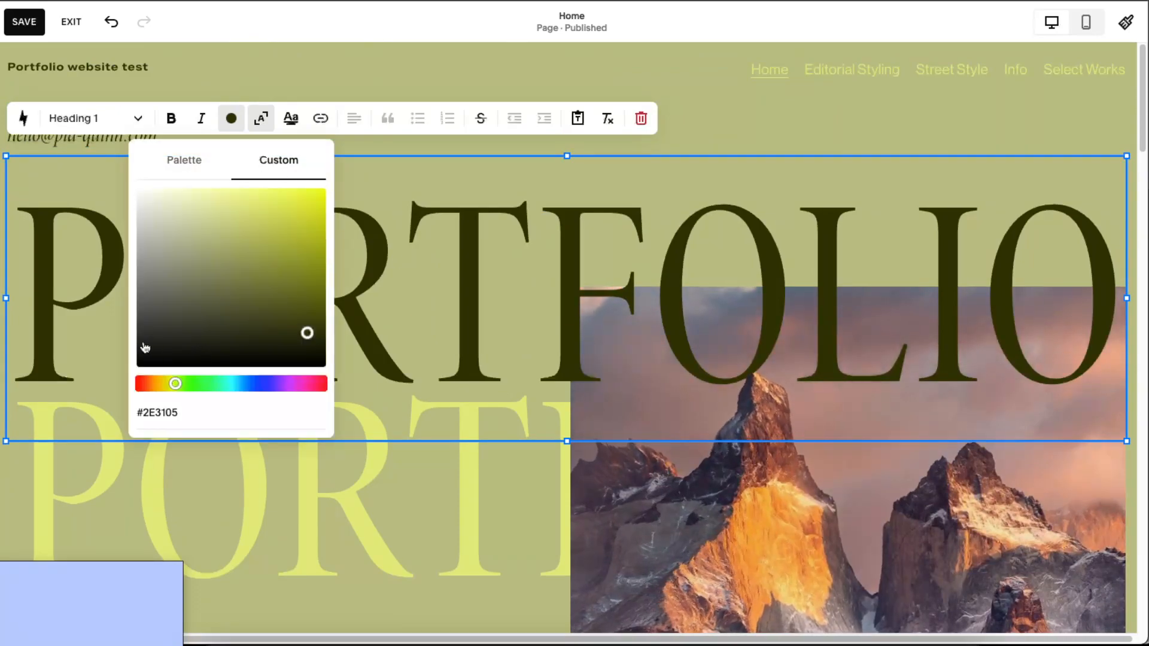
click(144, 343)
- Colour the lower PORTFOLIO heading grey-olive #727459, then begin editing the site header
click(44, 516)
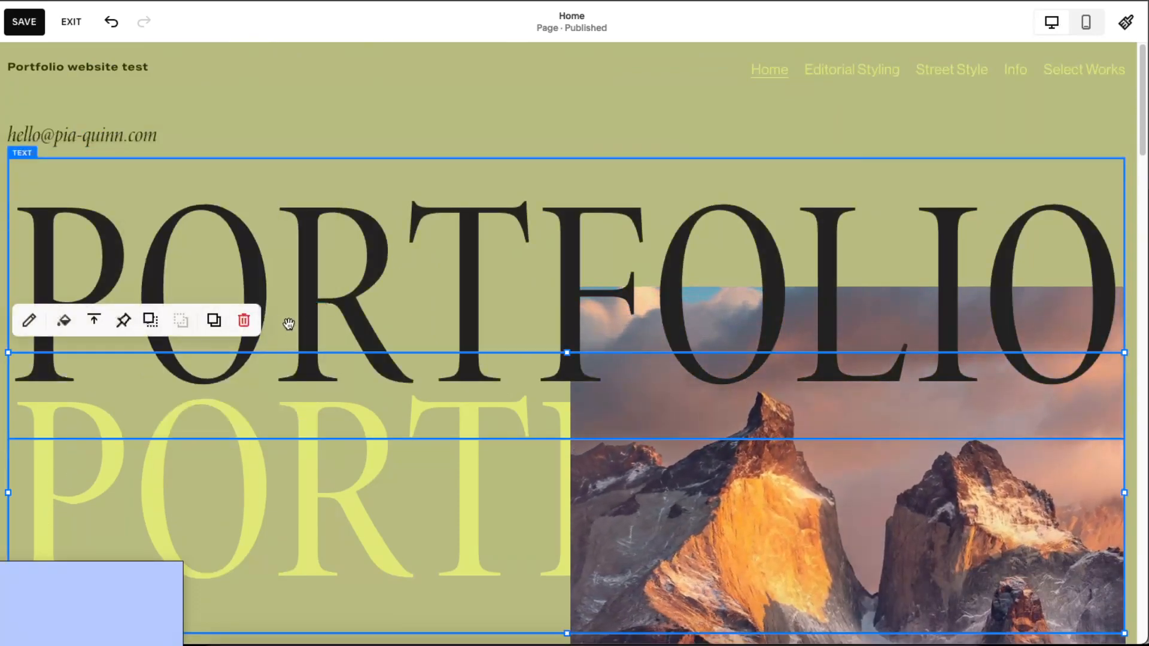
click(303, 498)
click(231, 312)
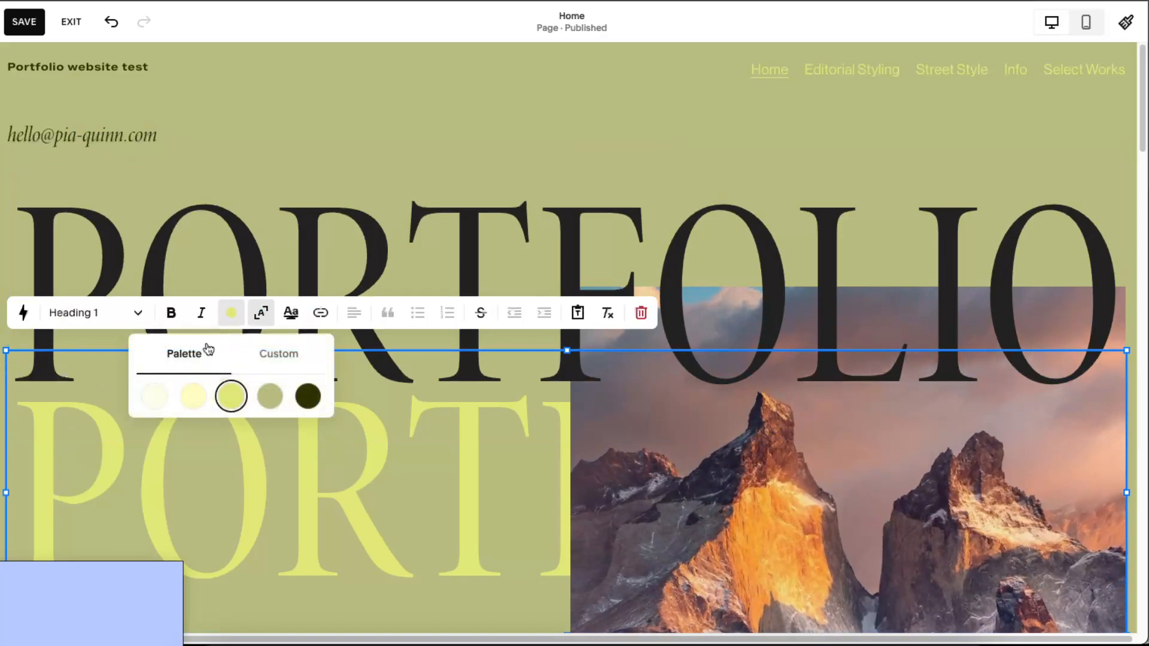
click(278, 353)
click(180, 480)
scroll(147, 545, down, 2)
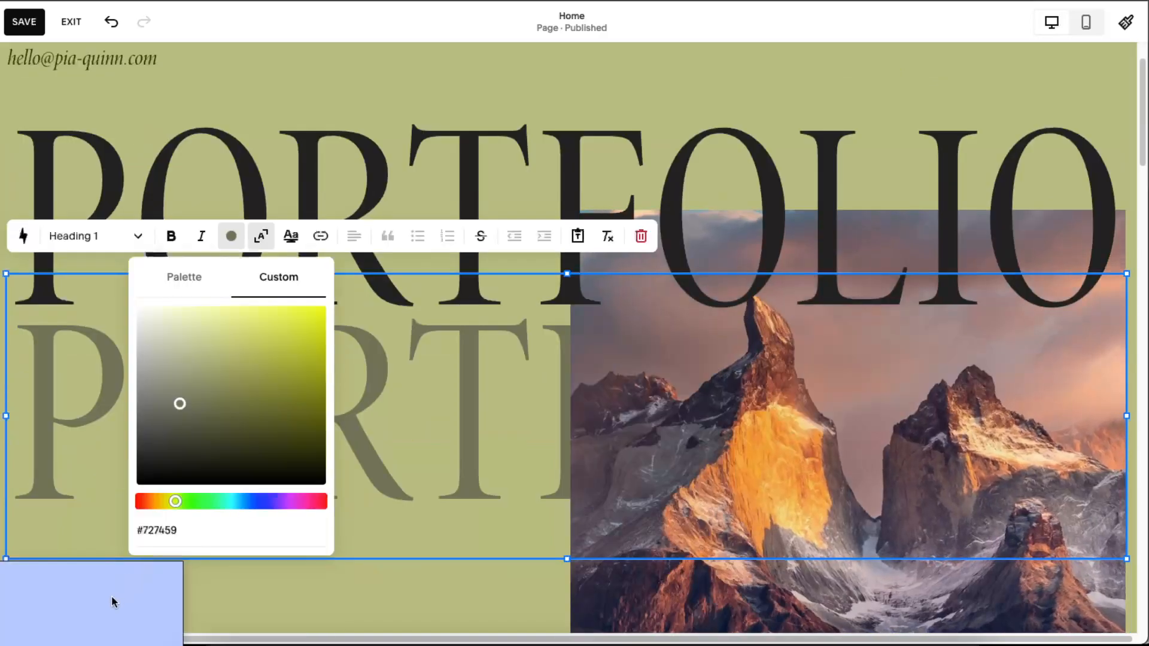
click(115, 601)
click(192, 418)
scroll(706, 272, up, 2)
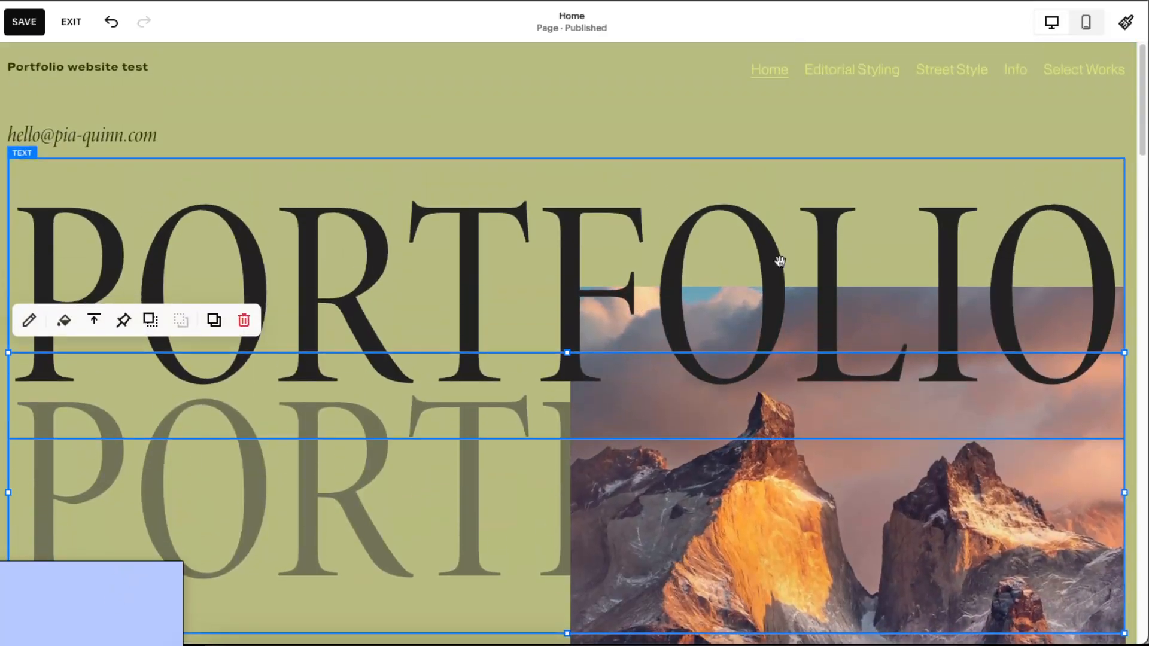
click(877, 75)
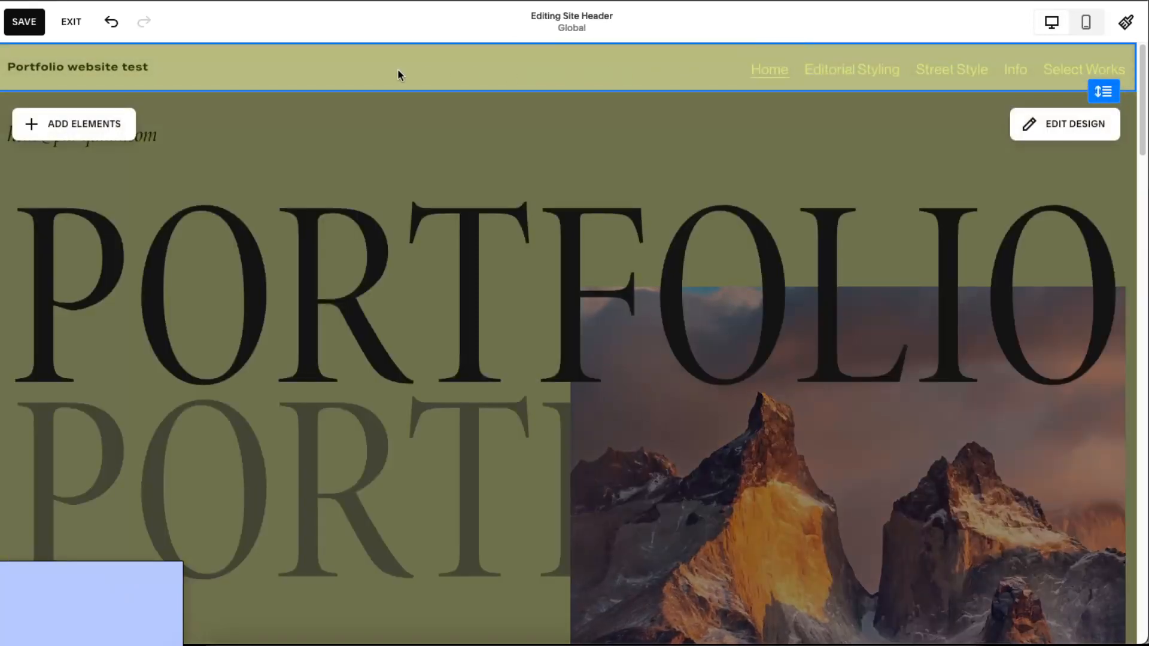
- Re-enter site header editing and look through the navigation's page list
click(538, 110)
click(600, 70)
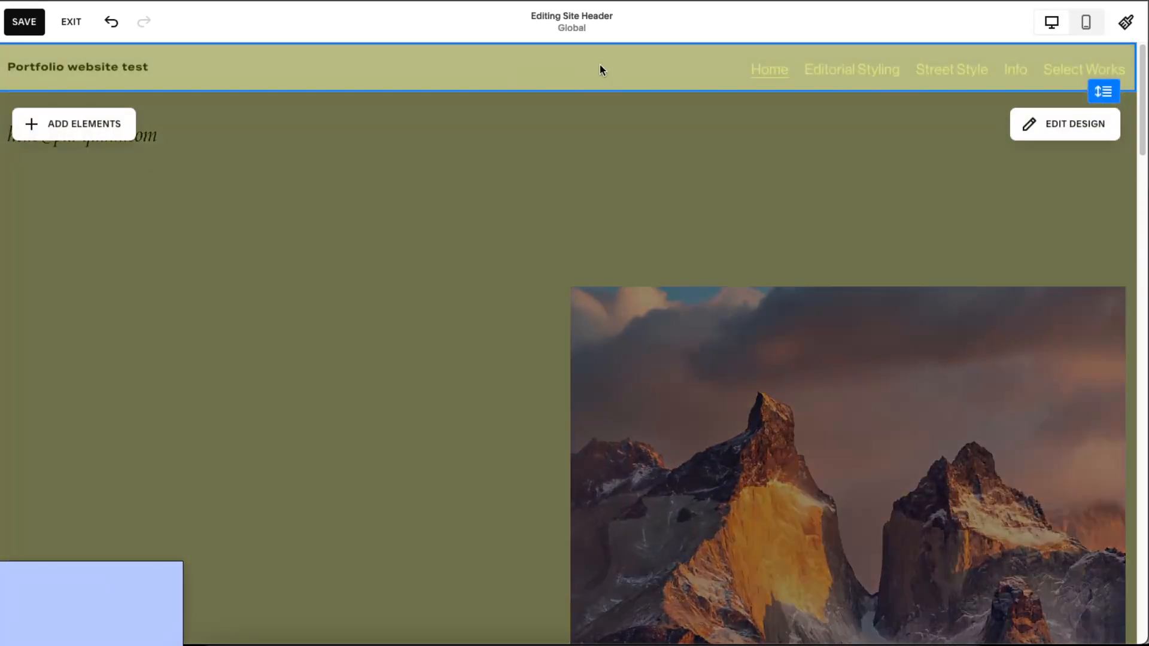
click(730, 73)
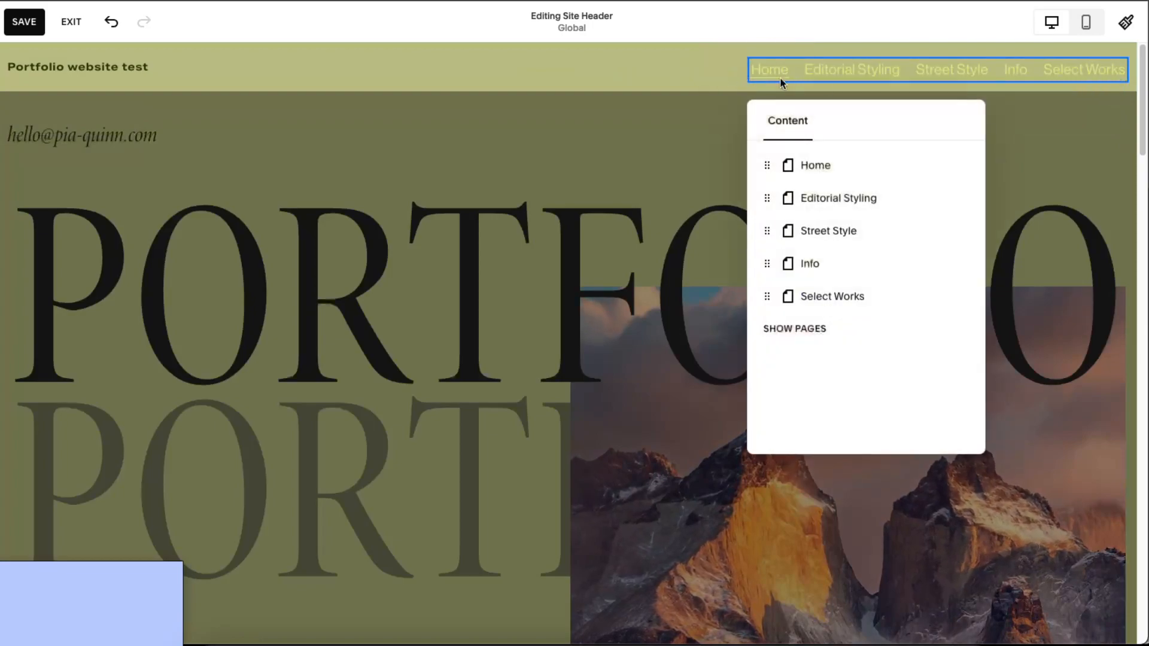
double_click(775, 67)
click(775, 67)
click(776, 67)
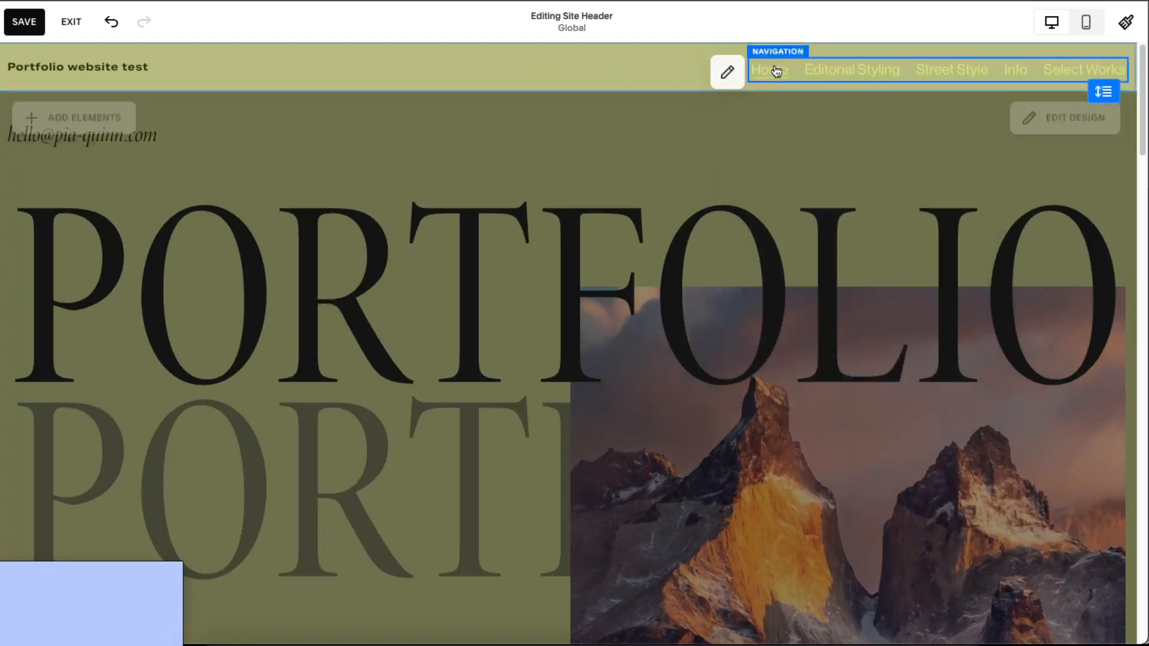
click(727, 72)
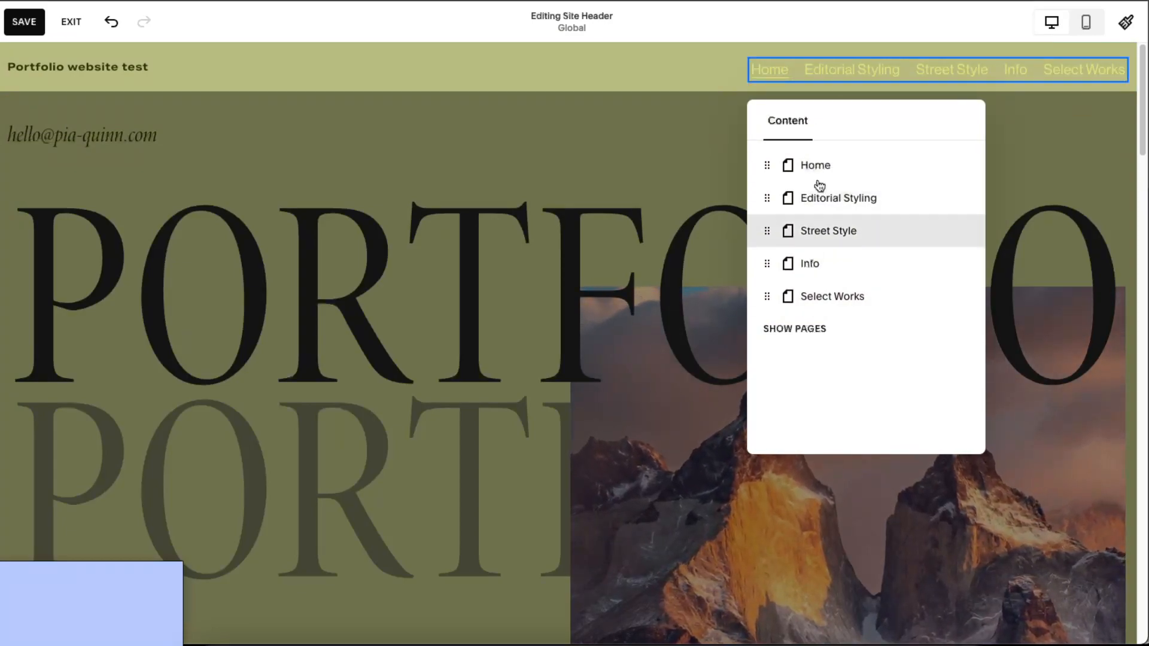
click(558, 71)
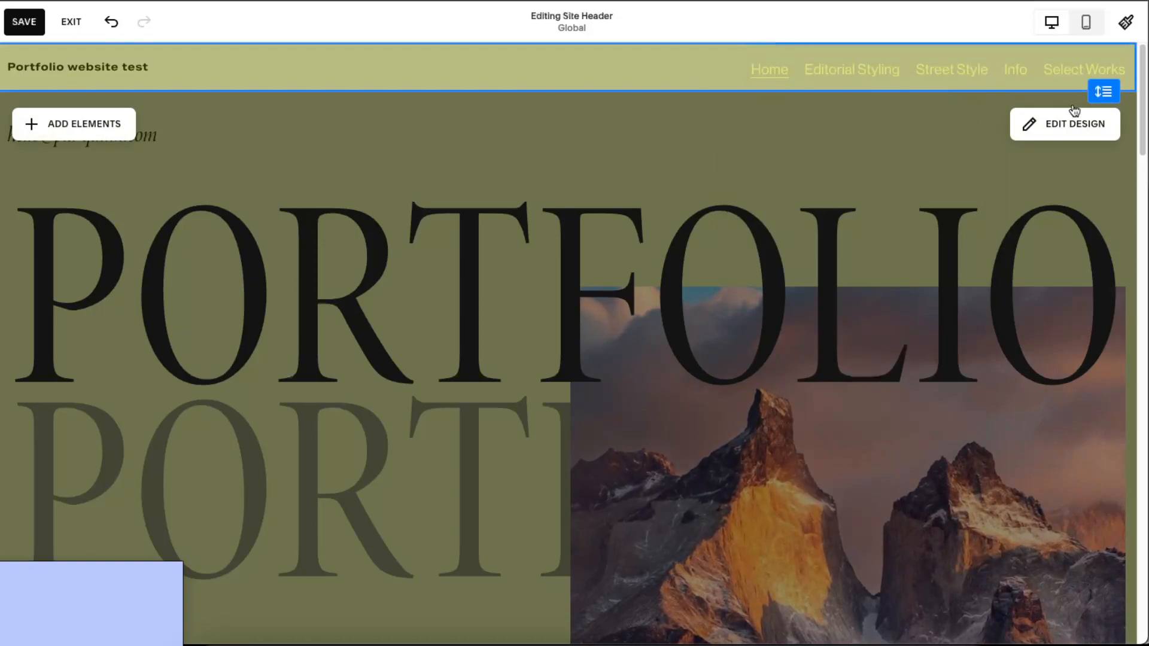
- Try Solid and Gradient header colours, then set the header colour to Adaptive
click(1053, 130)
click(959, 135)
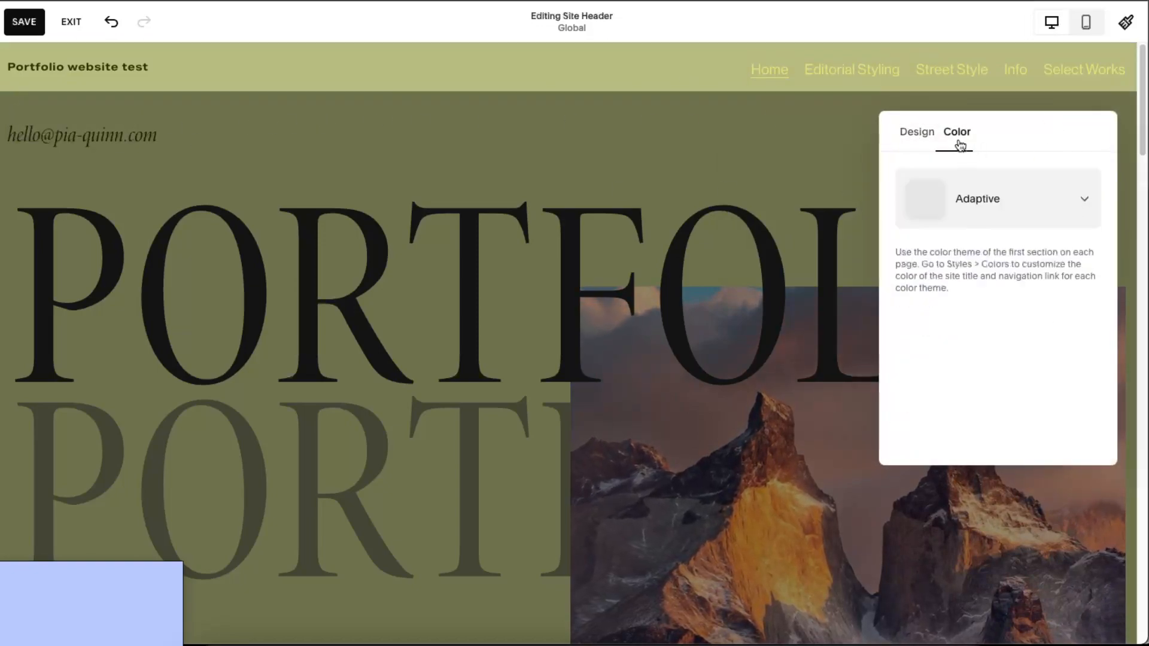
click(977, 204)
click(954, 91)
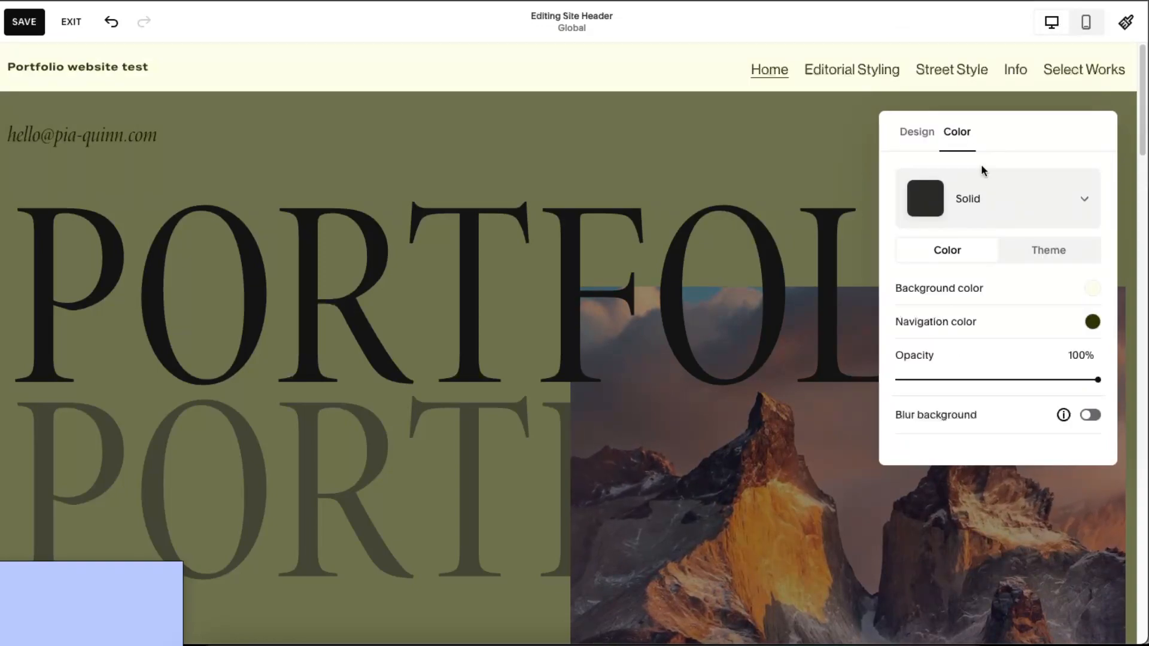
click(969, 208)
click(954, 281)
click(917, 213)
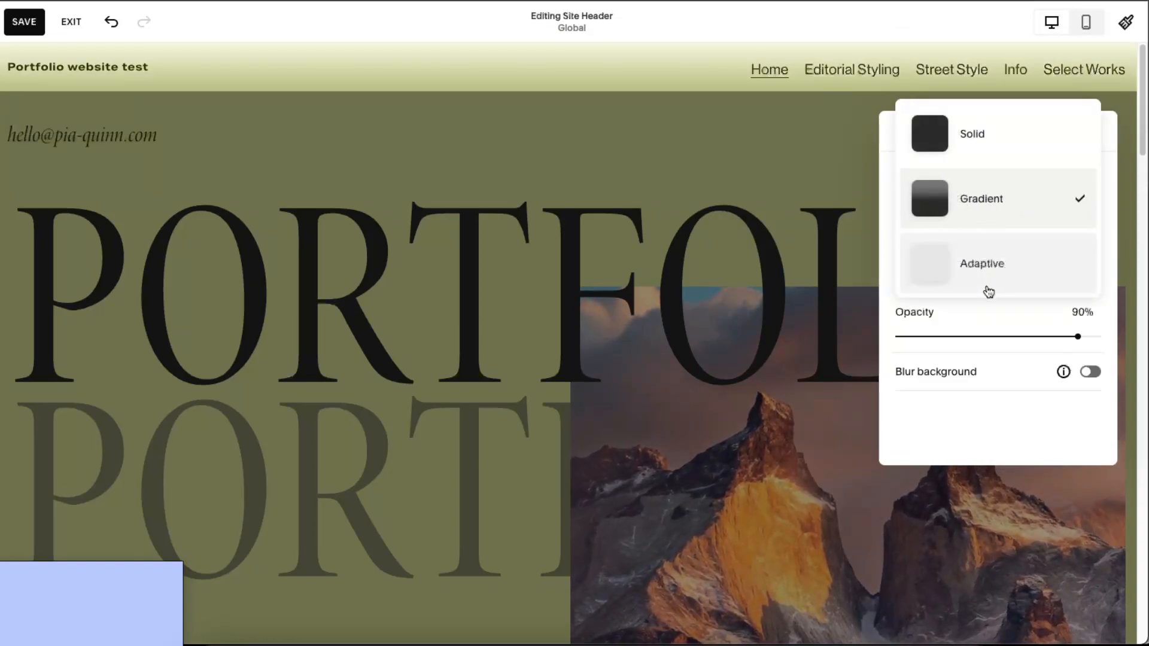
click(976, 262)
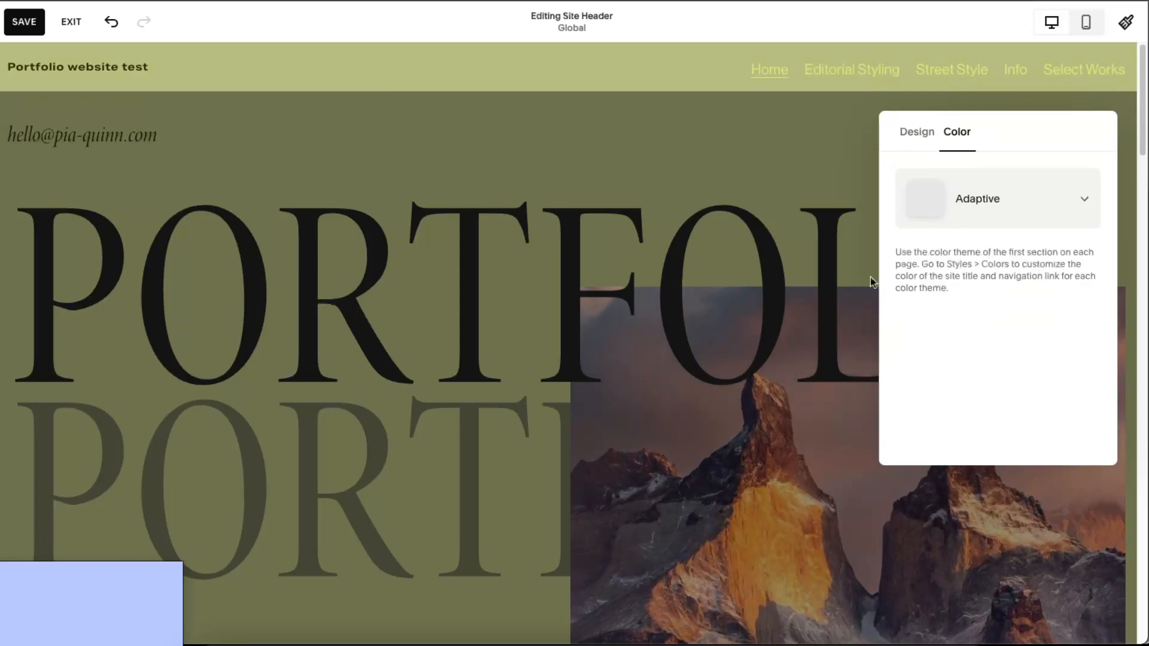
click(801, 154)
scroll(859, 179, down, 10)
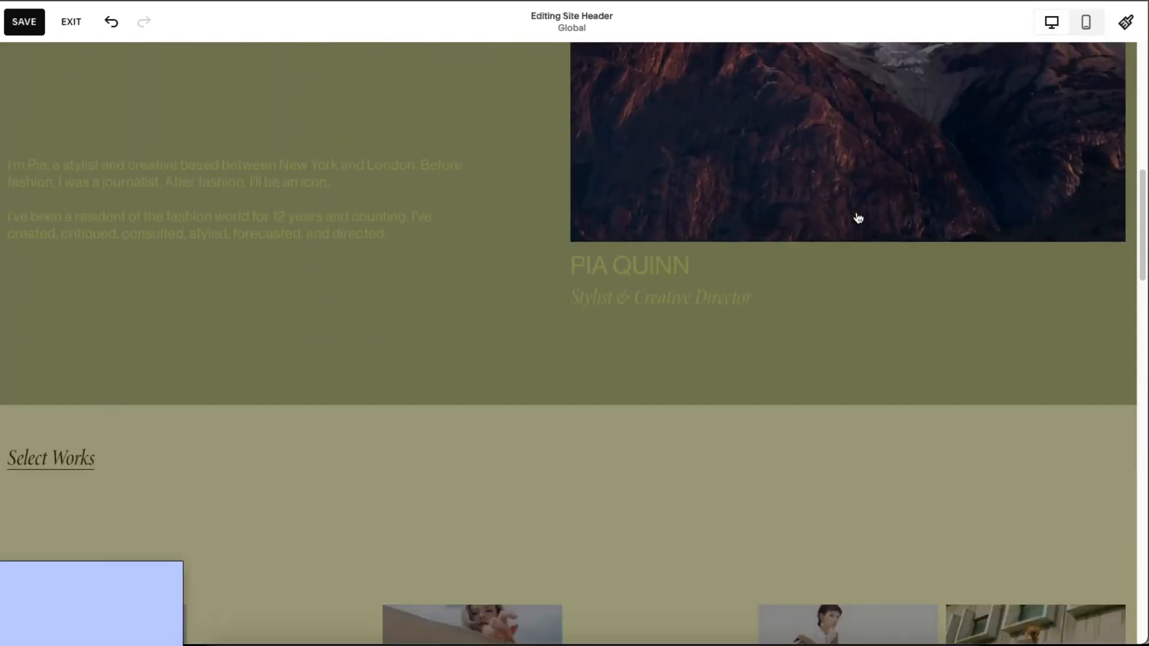
- Finish header editing and save the Home page changes
click(433, 254)
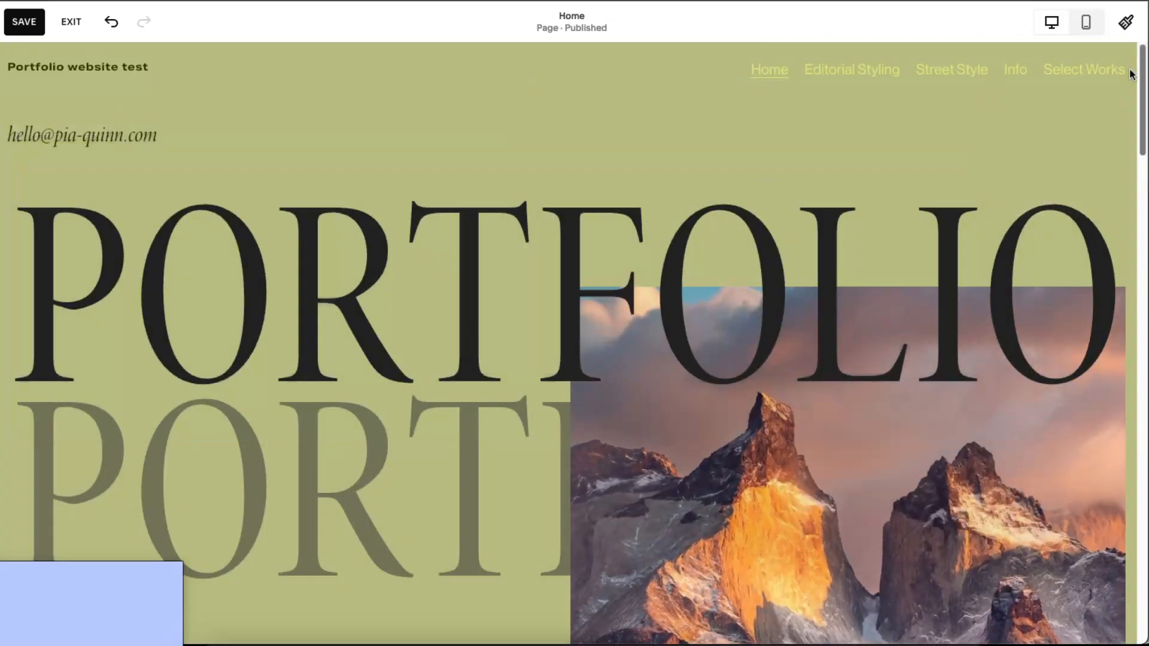
scroll(684, 217, down, 15)
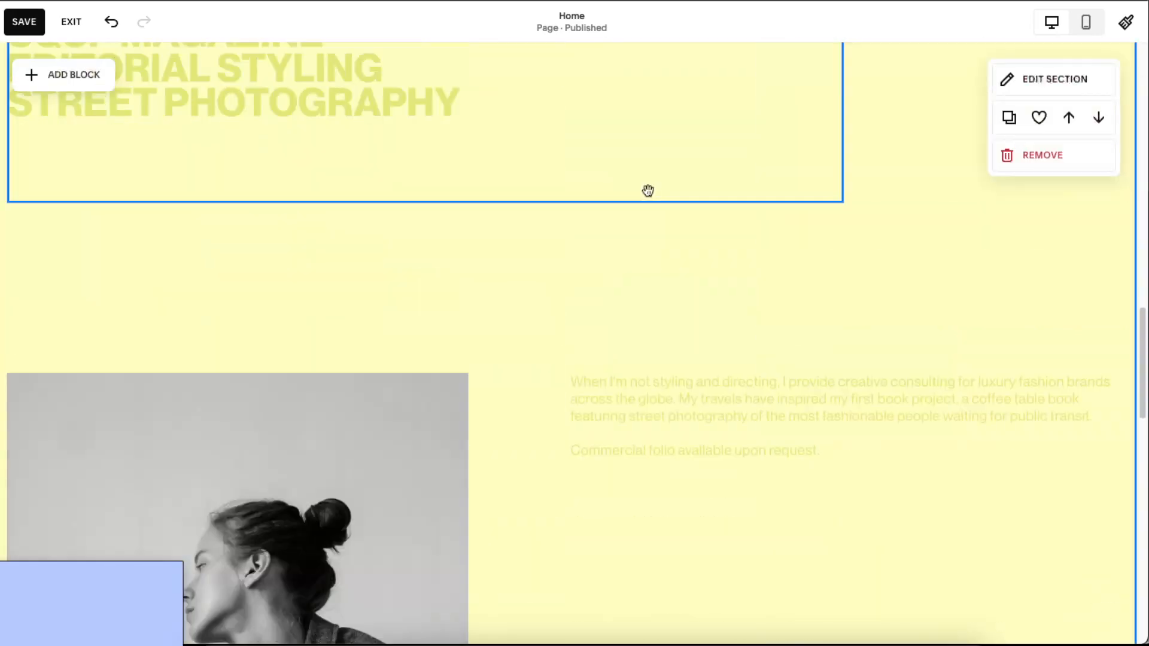
scroll(648, 187, up, 5)
scroll(650, 195, up, 10)
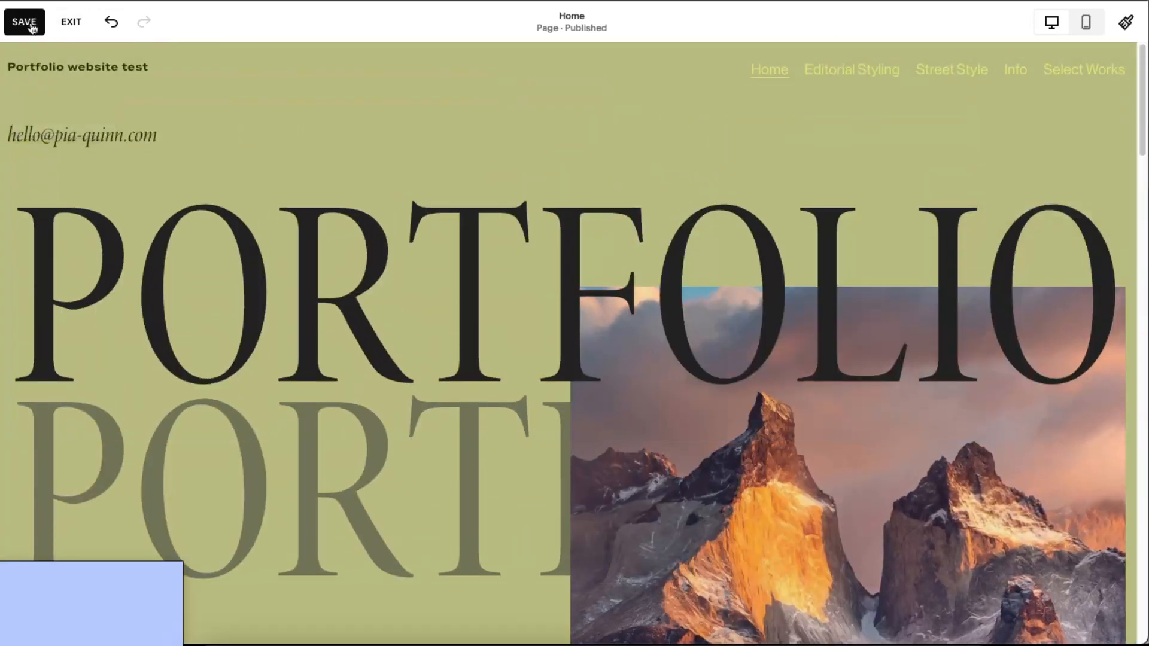
click(24, 21)
- Exit the Home editor and open the Editorial Styling page for editing
click(71, 22)
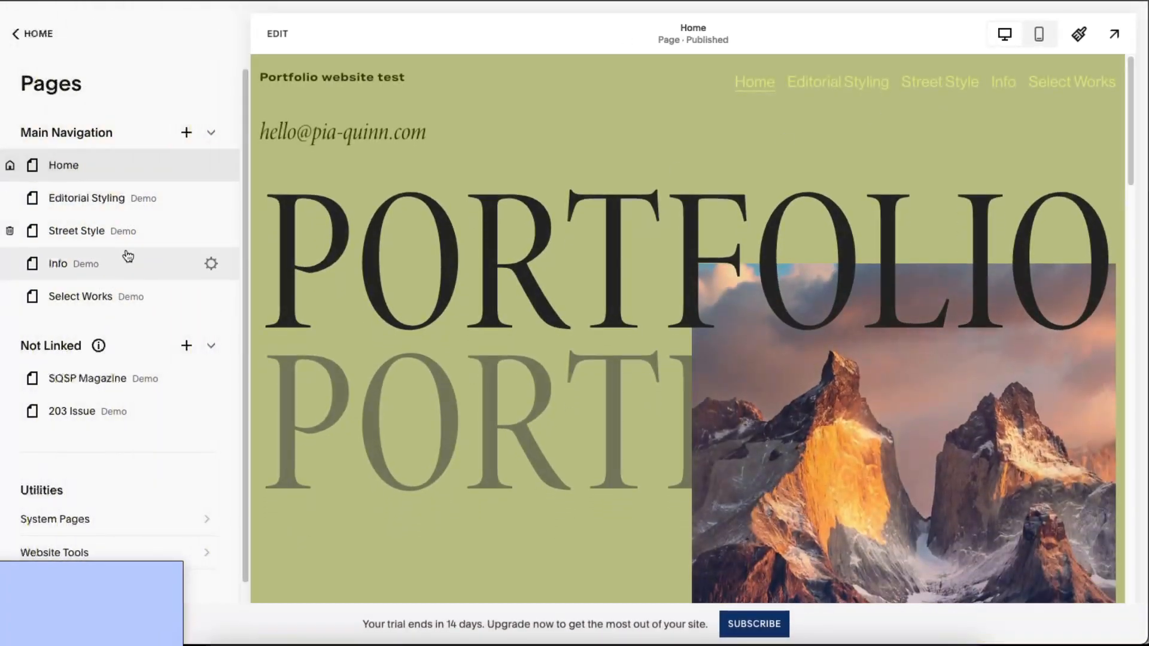
click(149, 205)
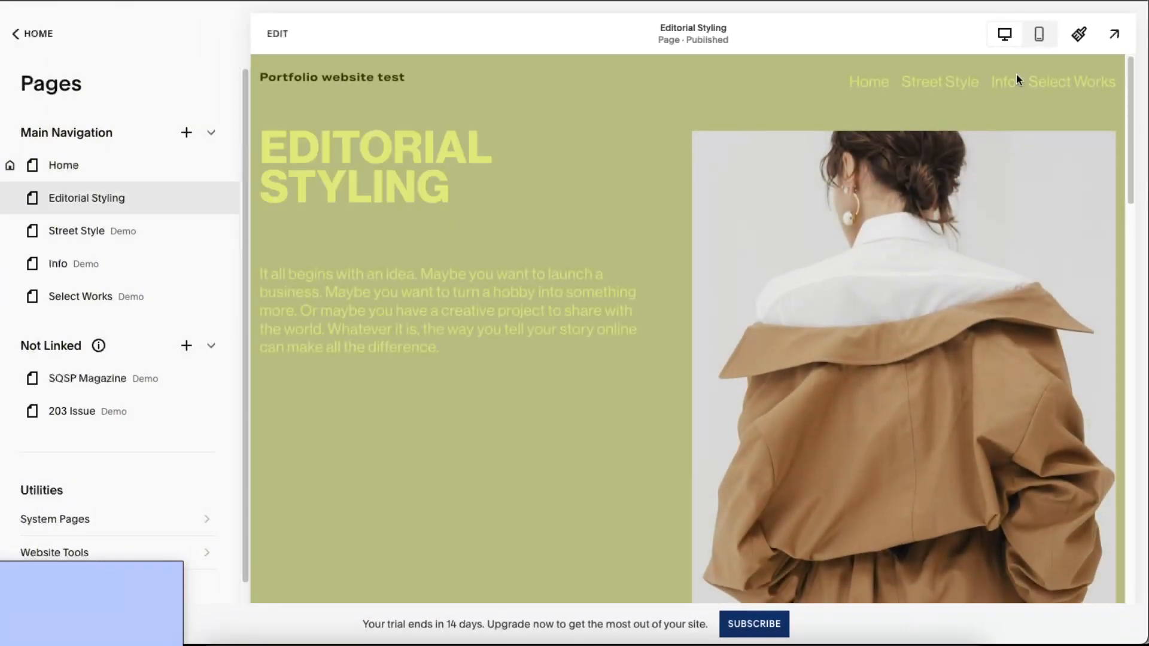
click(276, 45)
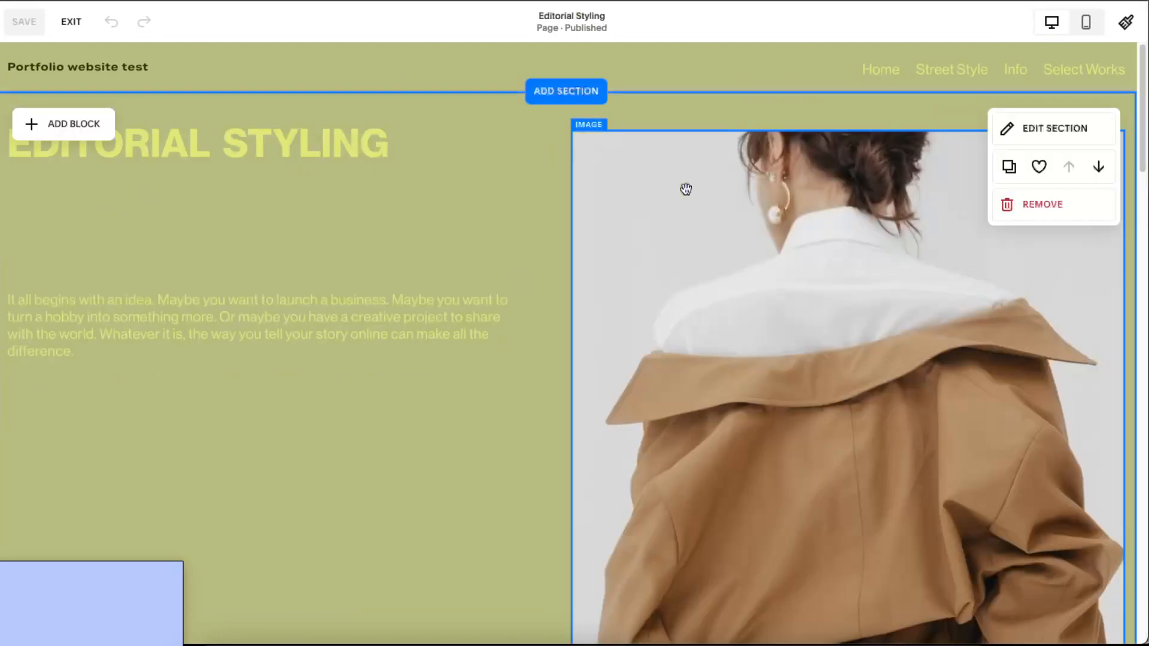
- Apply an Image Effect to the tan-jacket woman's photo from its Design settings
click(785, 245)
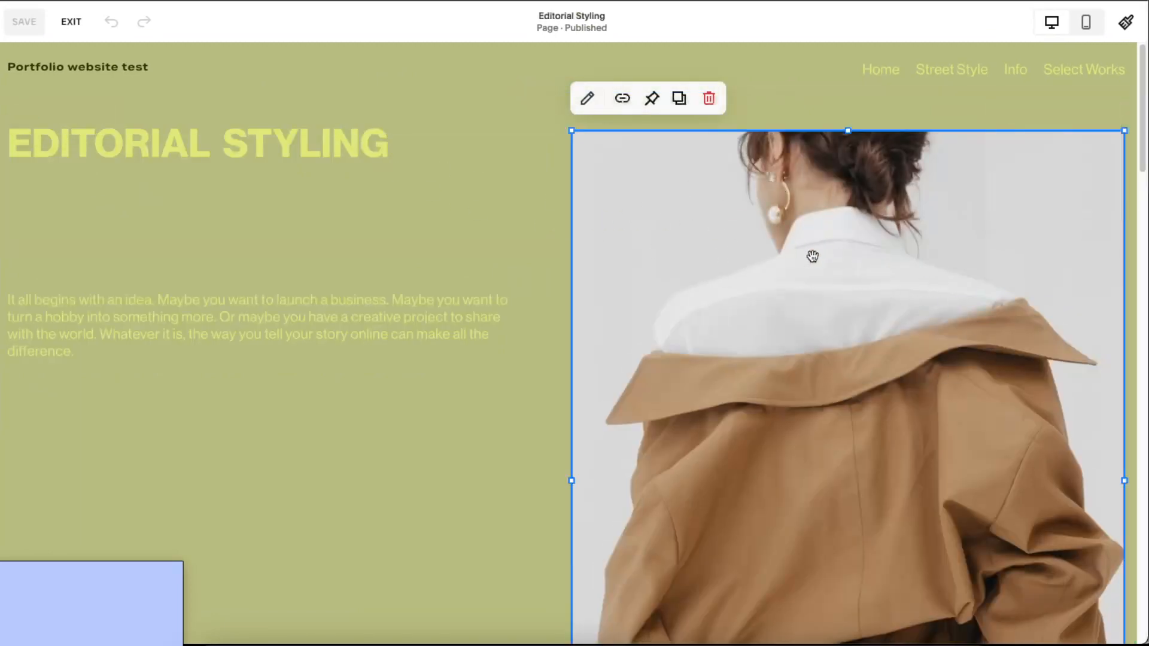
click(587, 98)
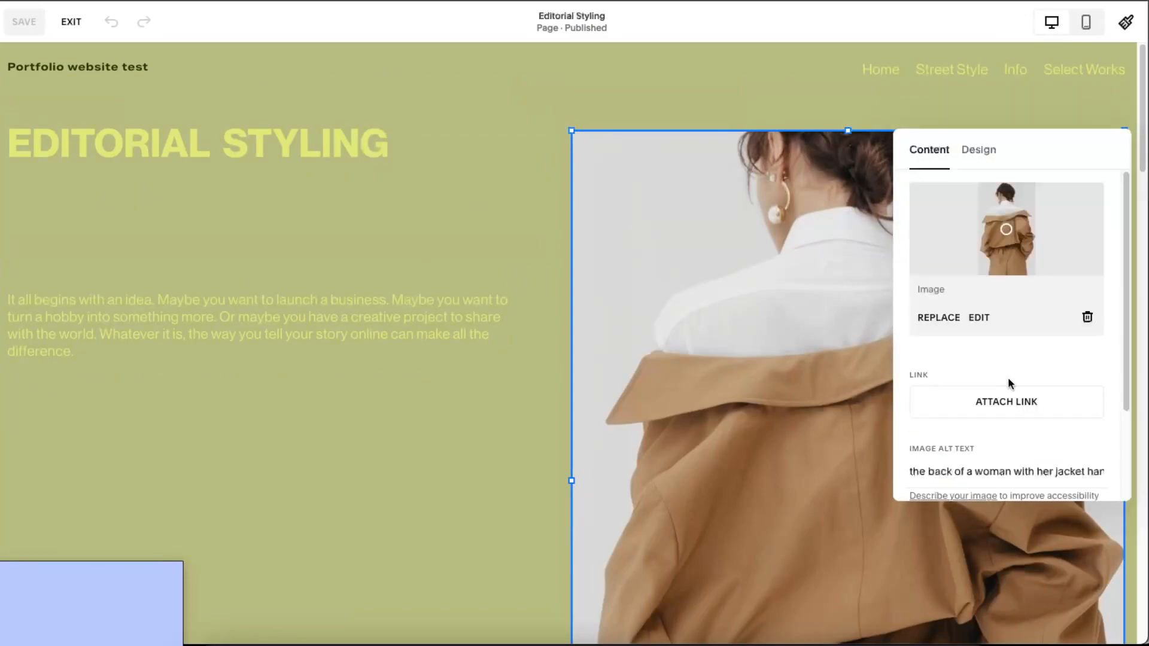
scroll(1009, 383, down, 2)
click(977, 149)
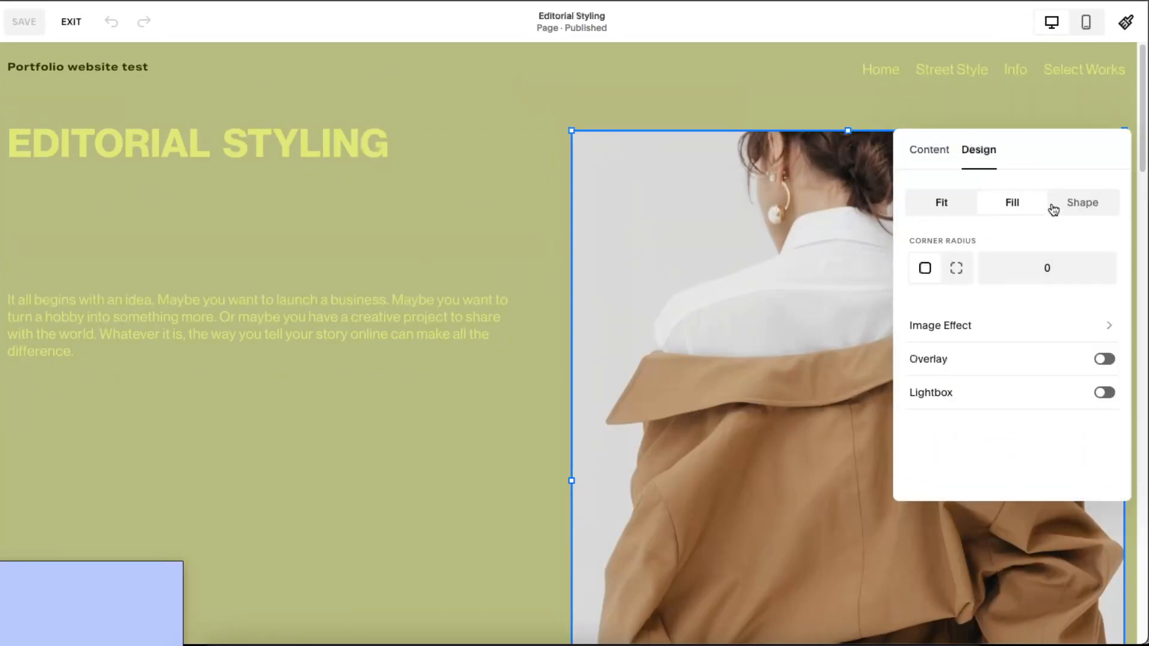
click(1051, 322)
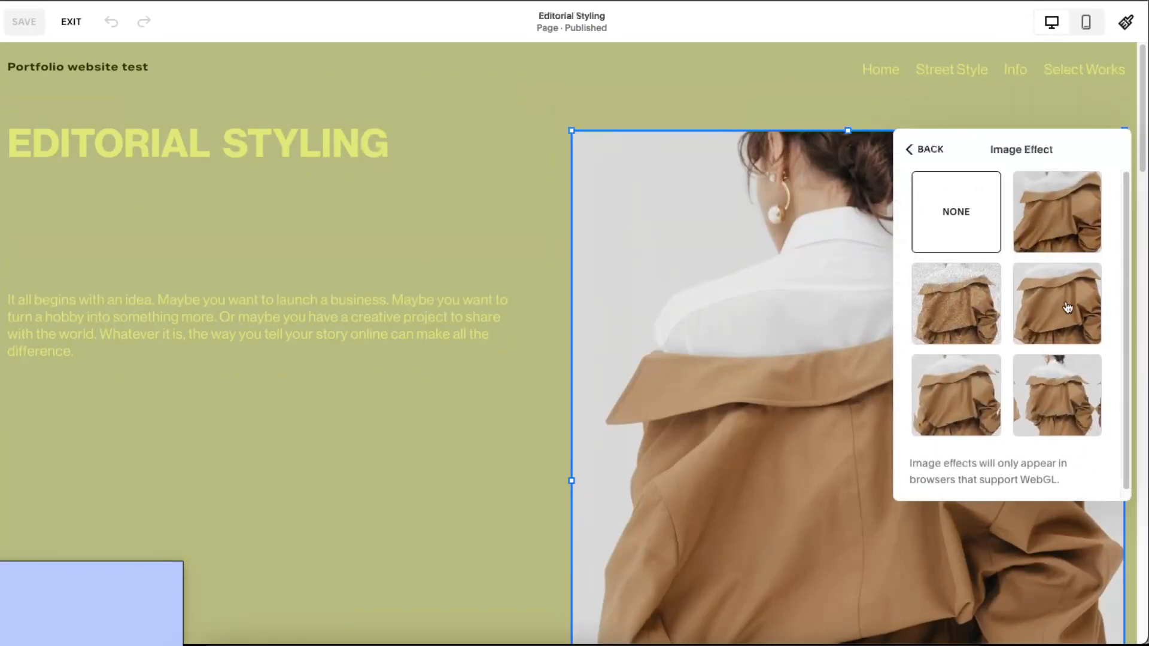
click(1067, 300)
click(1058, 224)
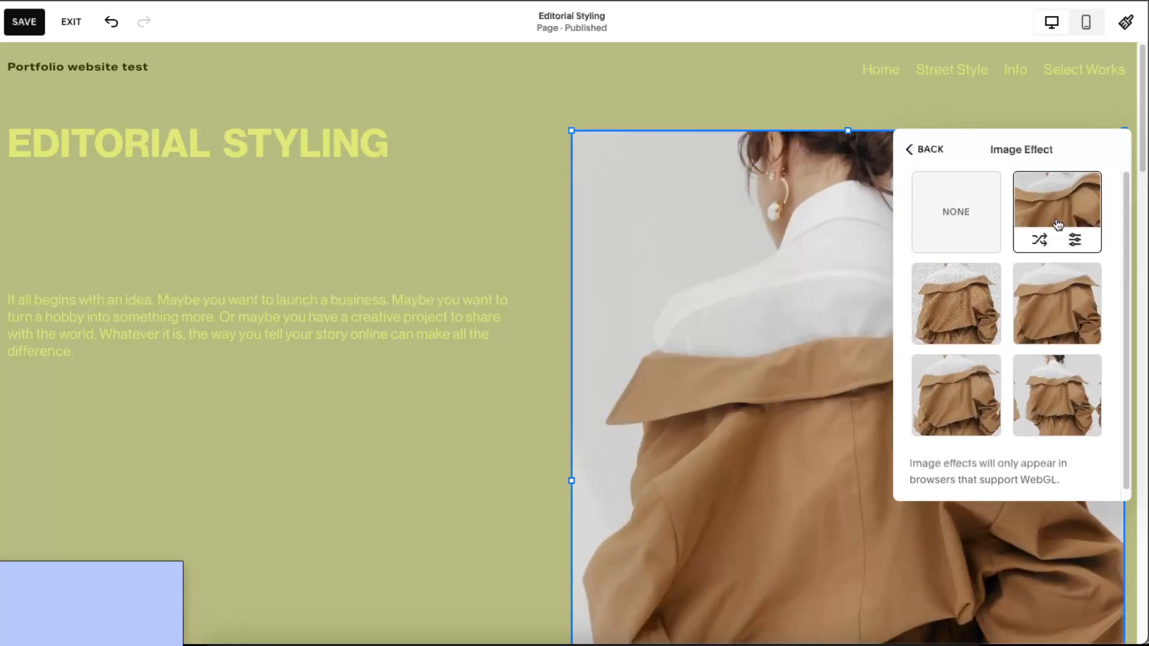
click(934, 150)
click(941, 154)
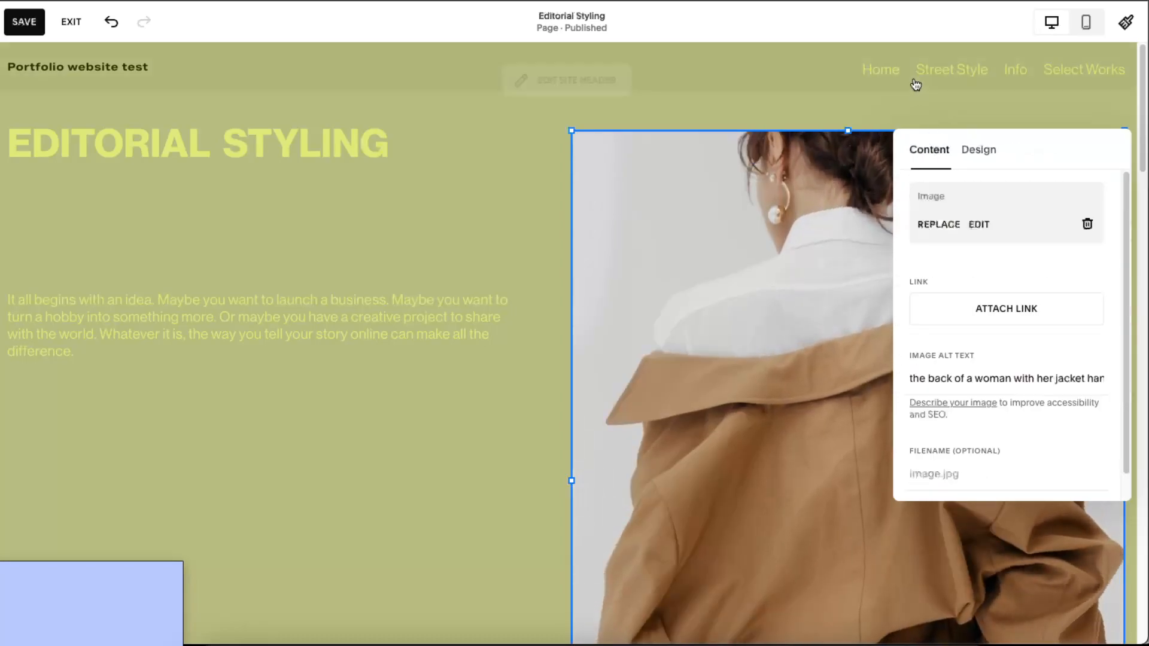
click(914, 75)
click(632, 218)
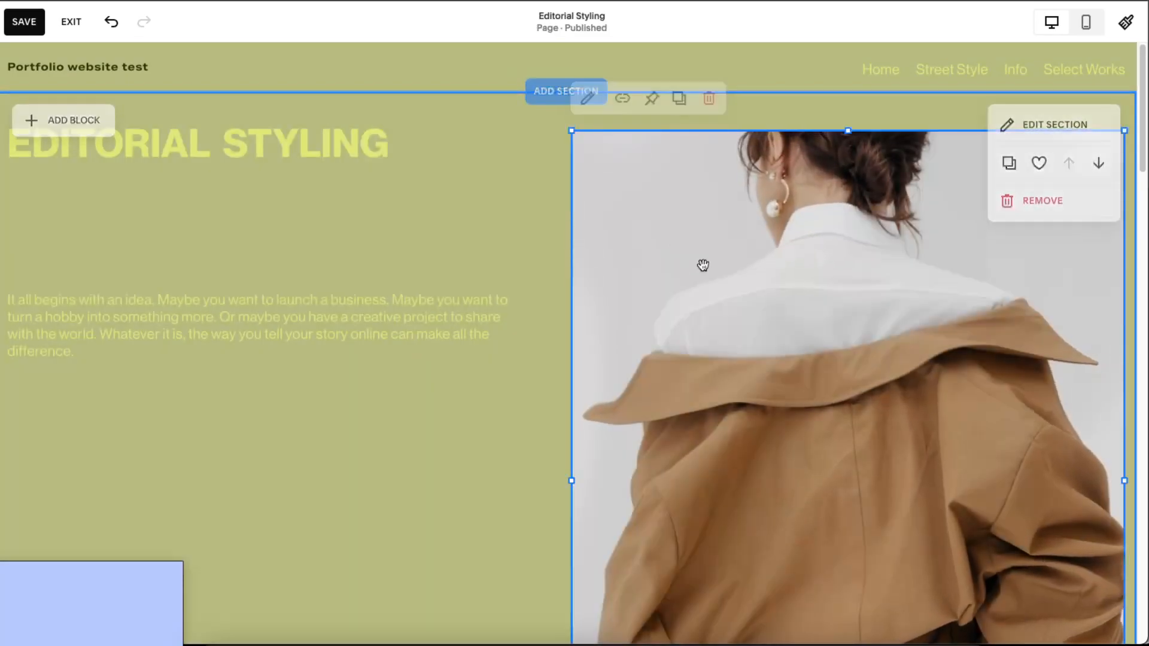
- Select the word STYLING in the Editorial Styling heading and view its text styles
click(703, 264)
click(231, 146)
double_click(226, 137)
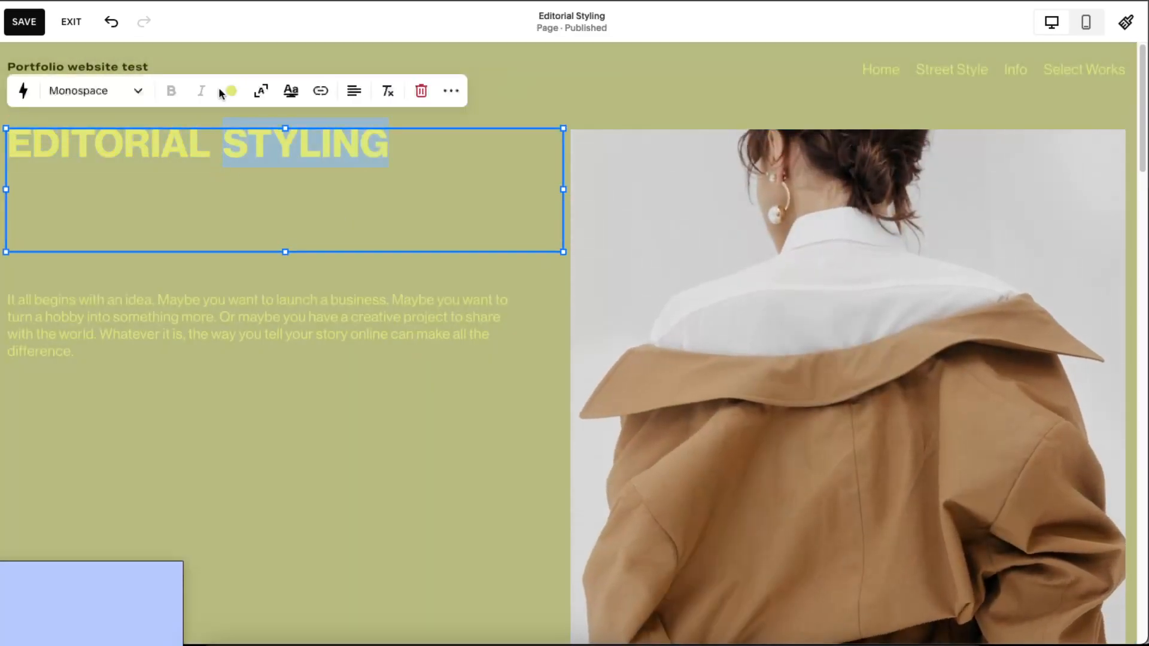
double_click(260, 163)
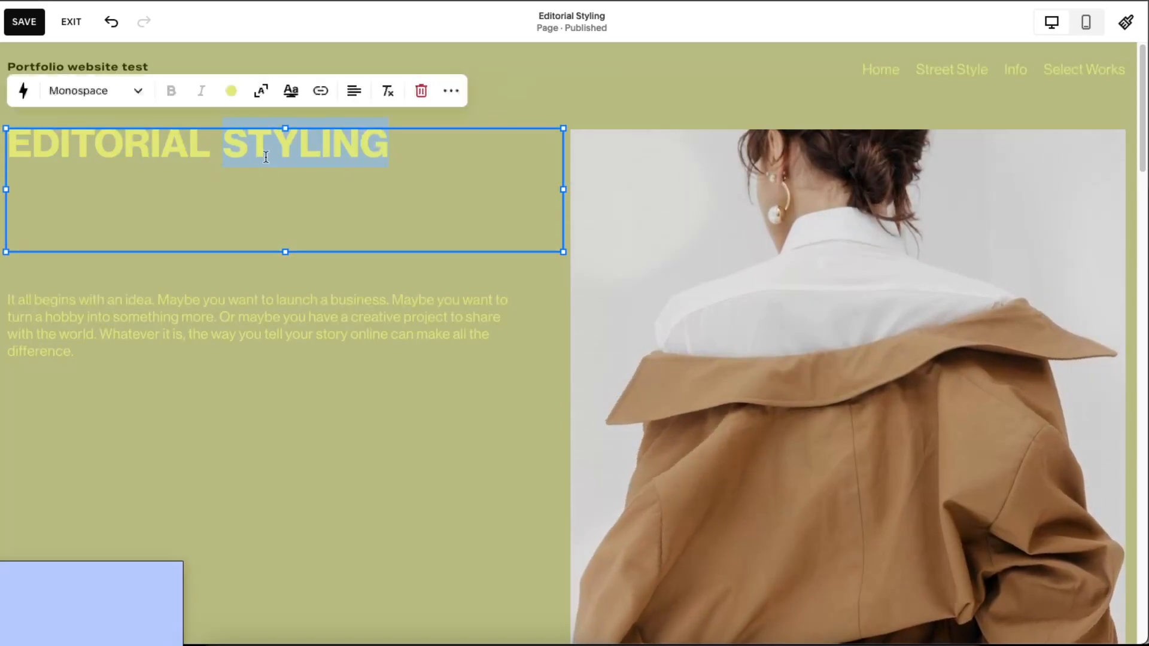
click(90, 91)
scroll(113, 311, down, 2)
scroll(113, 312, down, 3)
scroll(110, 305, up, 5)
- Set the whole intro paragraph to the Monospace text style
triple_click(199, 342)
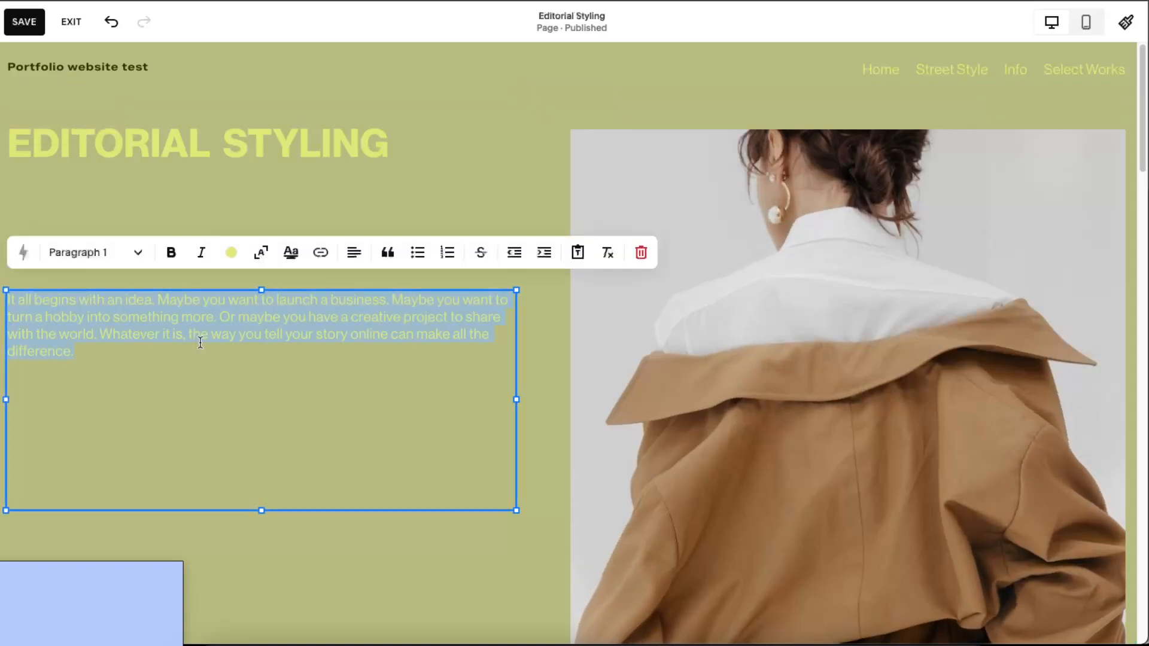
click(108, 252)
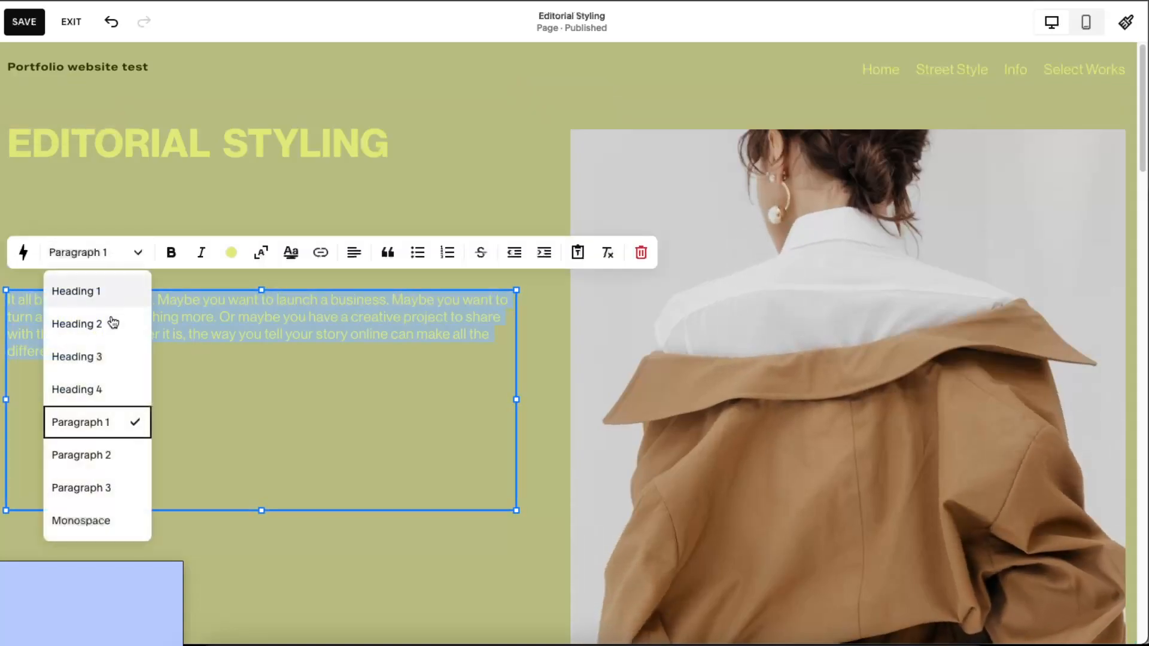
click(98, 521)
click(98, 334)
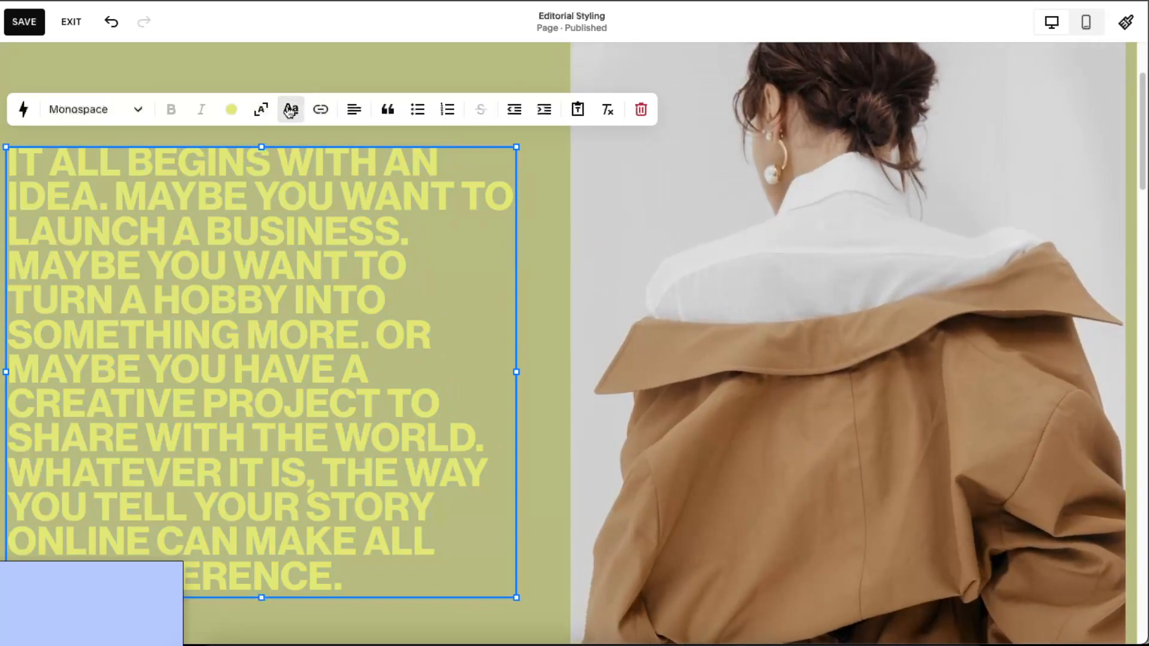
click(259, 110)
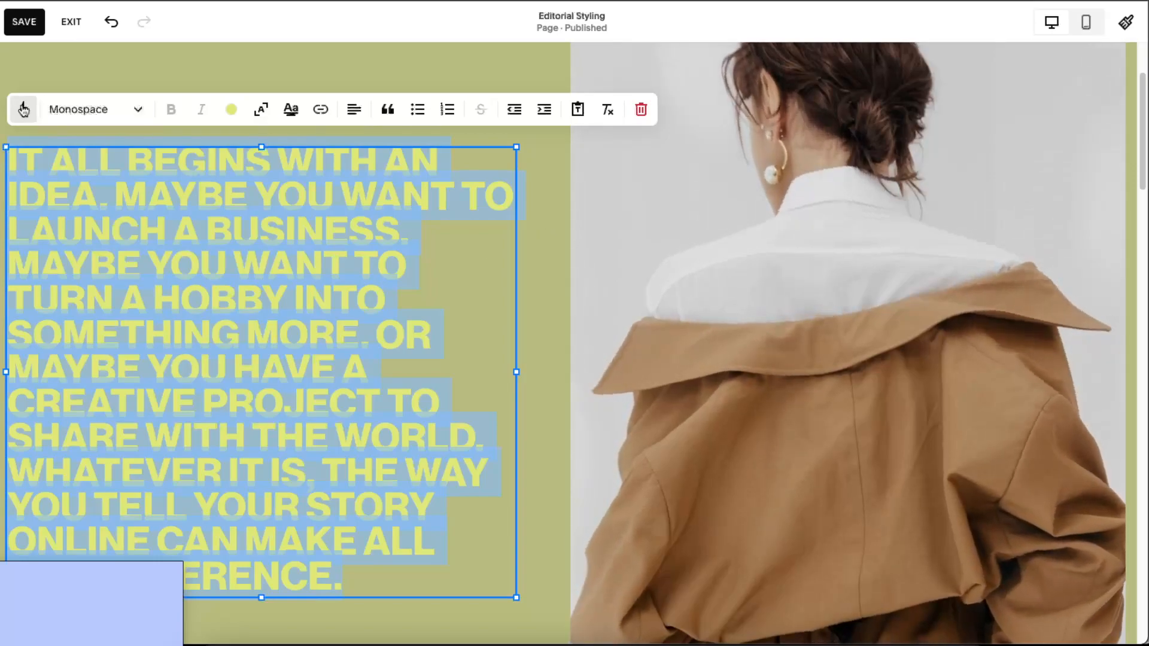
click(99, 54)
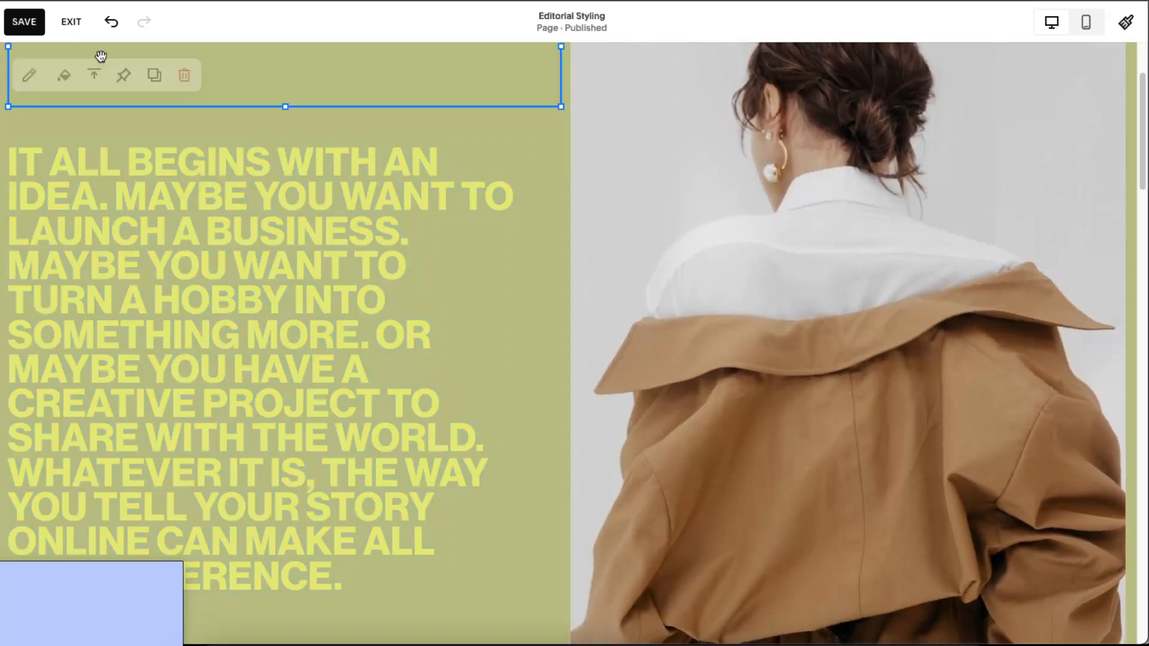
scroll(647, 233, up, 3)
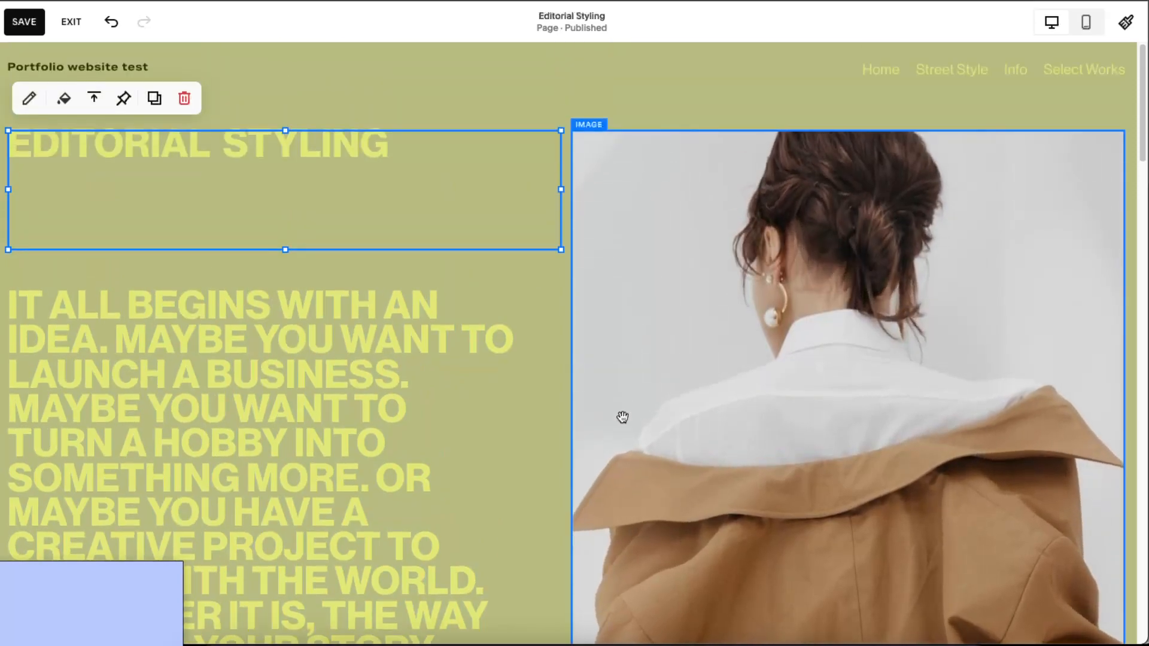
scroll(683, 389, down, 10)
scroll(700, 371, down, 10)
scroll(702, 372, up, 20)
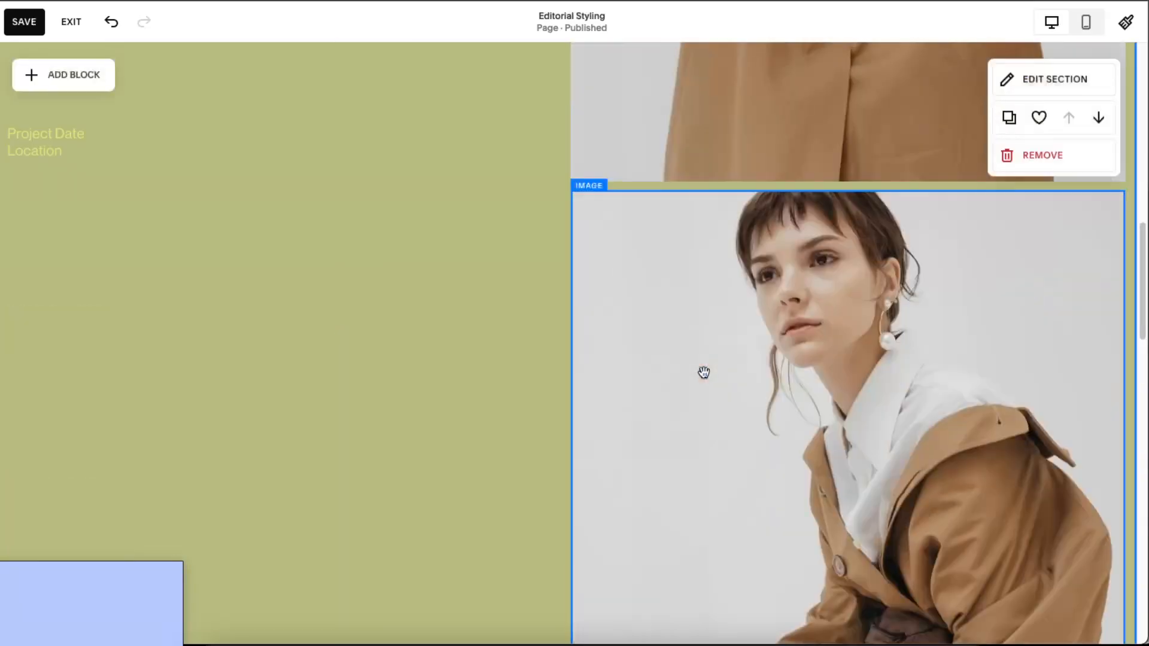
- Open Edit Site Header on the Editorial Styling page and scroll through the page
click(877, 75)
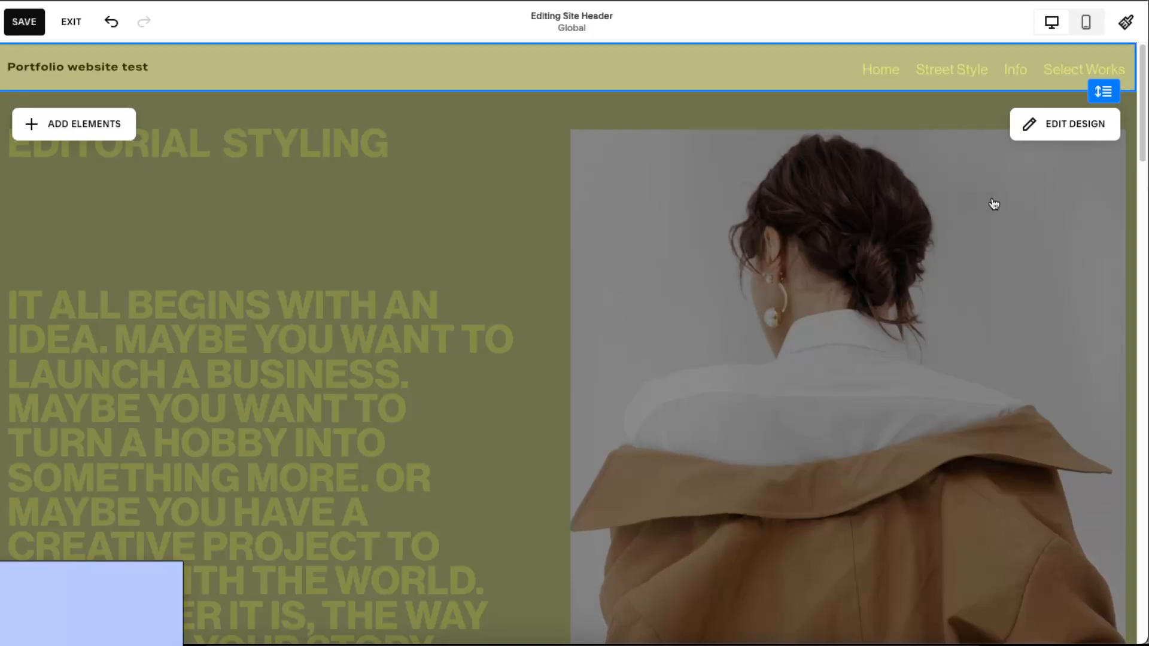
scroll(710, 385, down, 15)
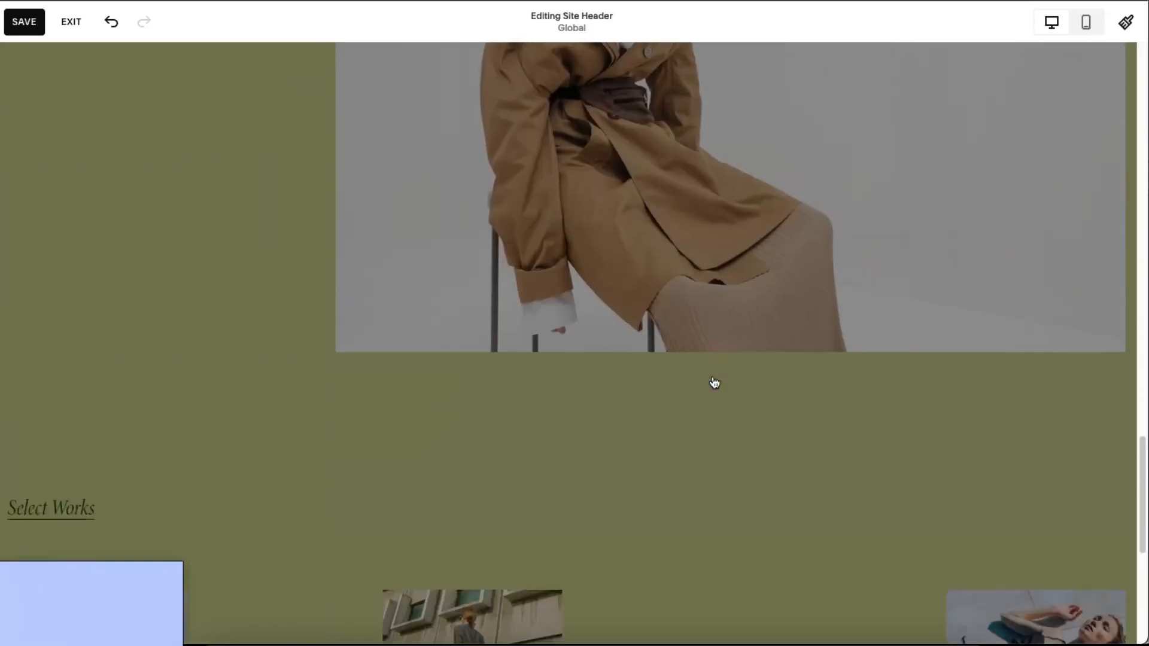
scroll(713, 383, up, 12)
scroll(715, 381, up, 10)
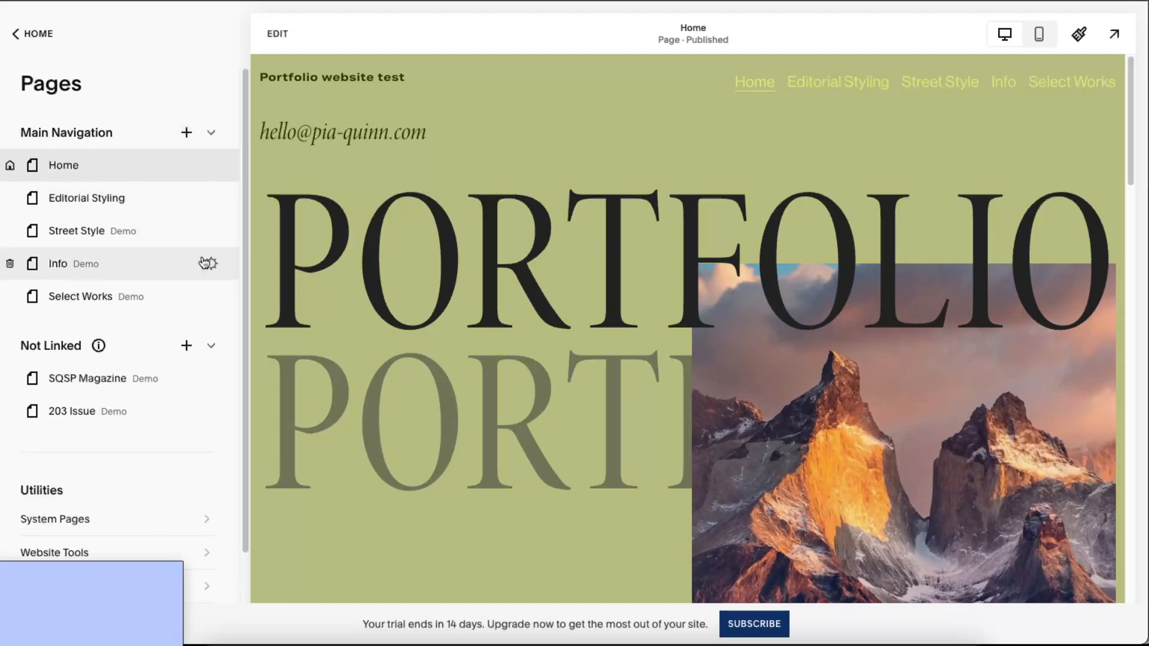
- Add a blank page to Main Navigation and name it 'Contact Me'
click(186, 133)
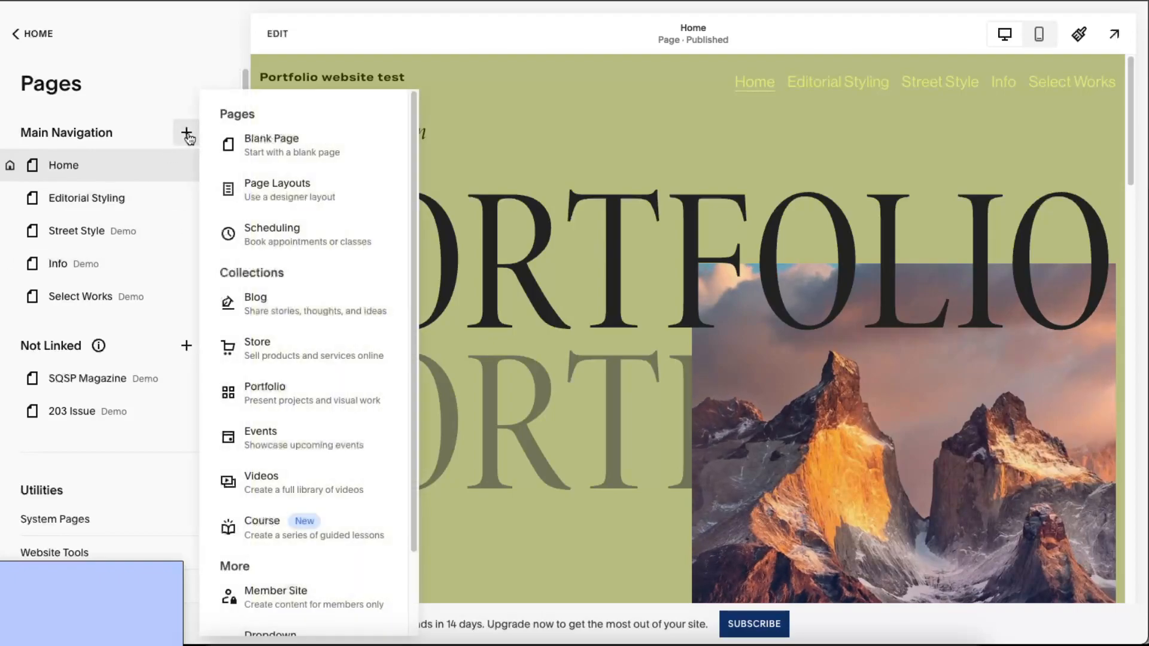
click(271, 145)
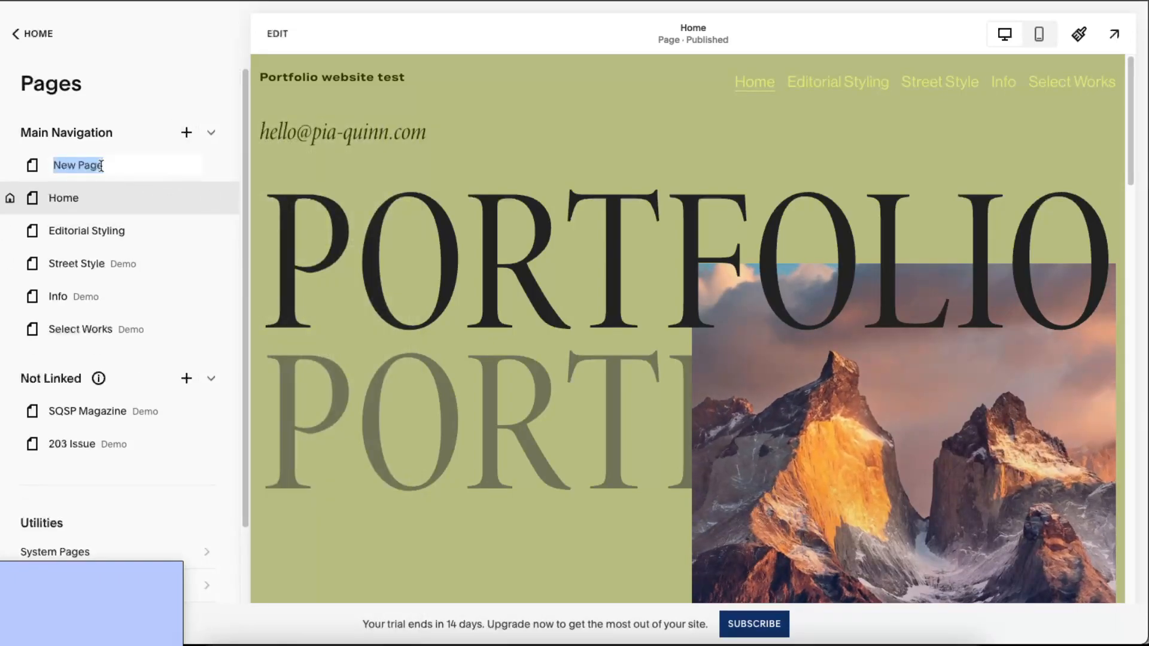
text(COntact)
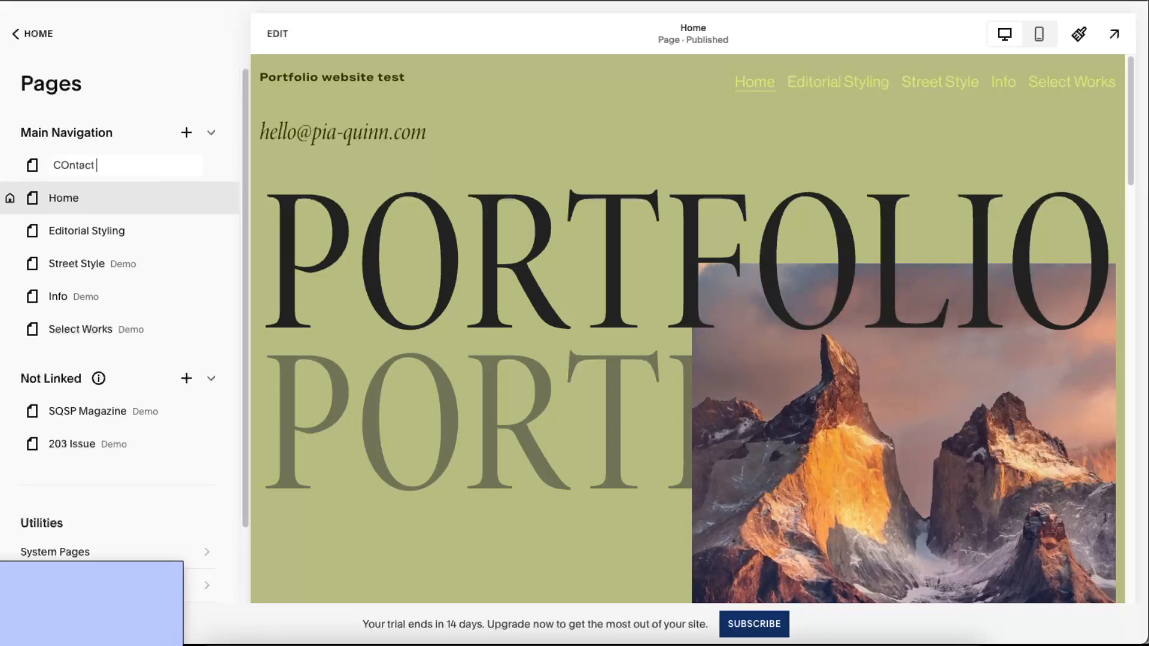
key(BackSpace)
key(BackSpace)
key(BackSpace)
key(BackSpace)
key(BackSpace)
key(BackSpace)
text(oncta)
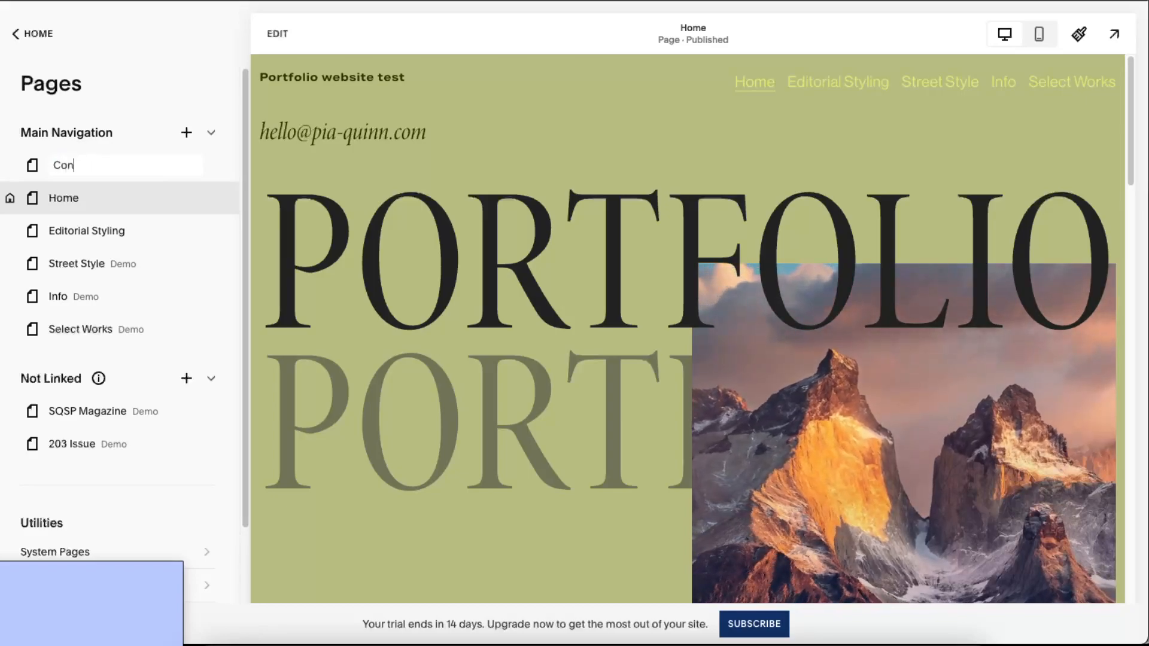
key(BackSpace)
key(BackSpace)
key(BackSpace)
text(tac)
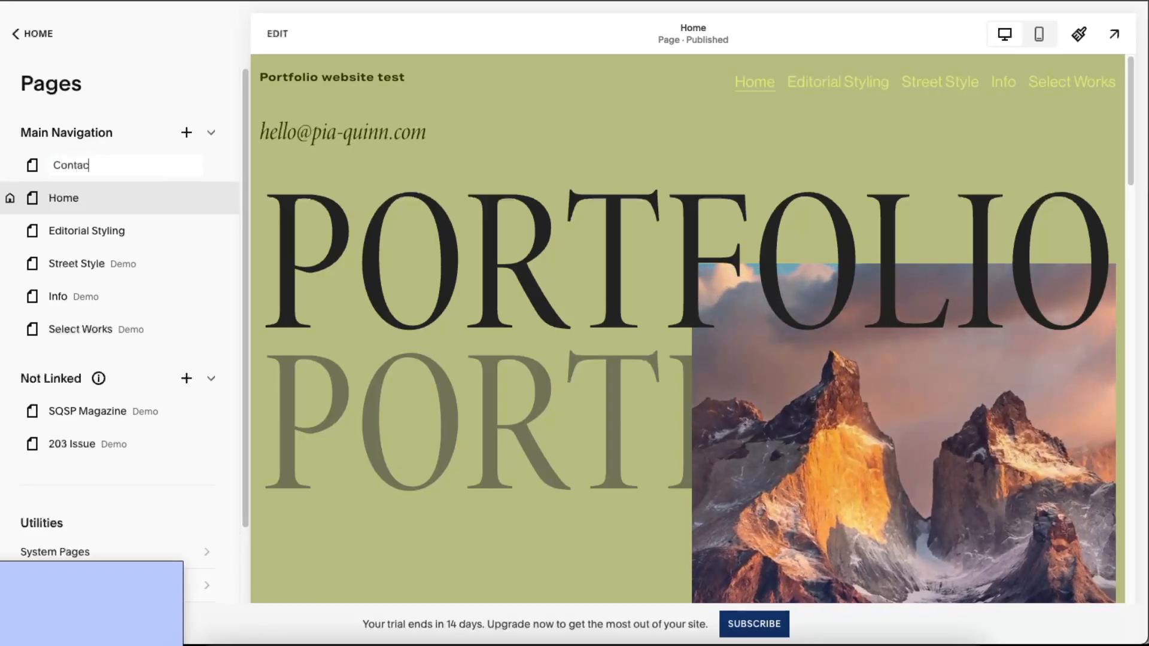
text(t US)
key(BackSpace)
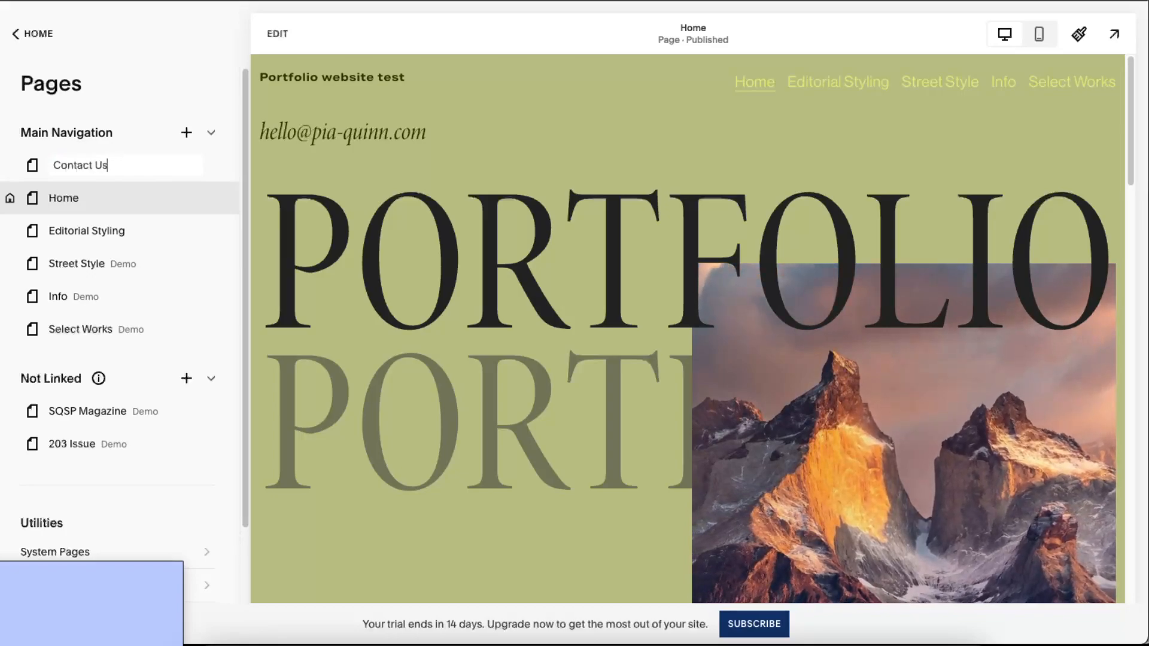
text(s)
key(BackSpace)
key(BackSpace)
text(Me)
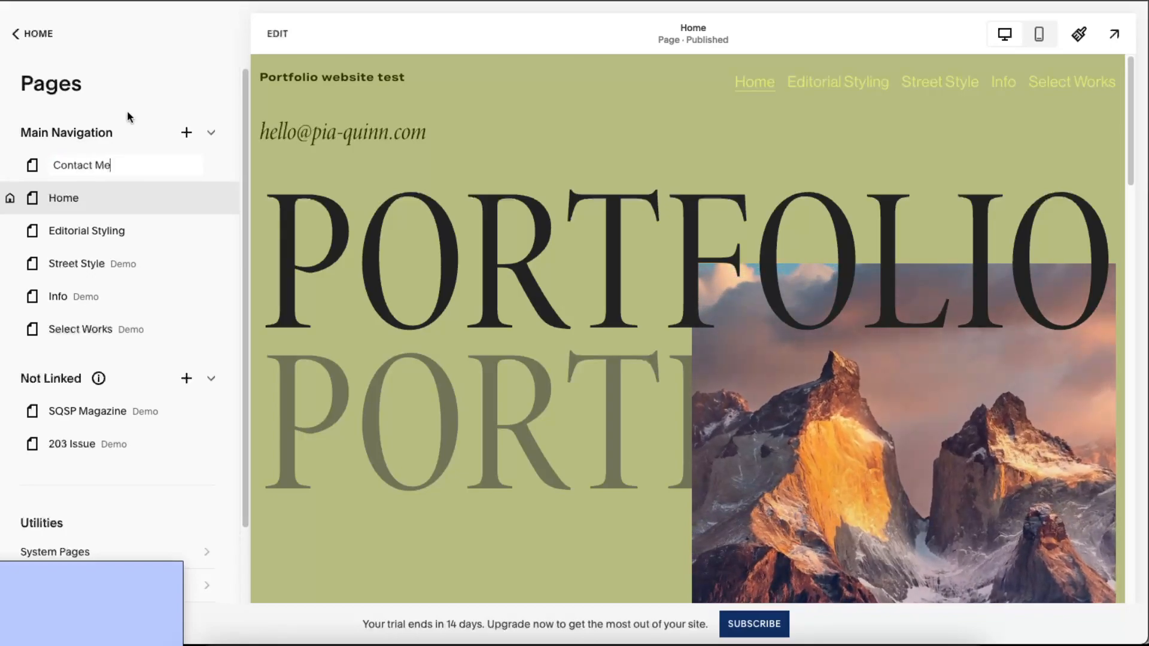
key(Return)
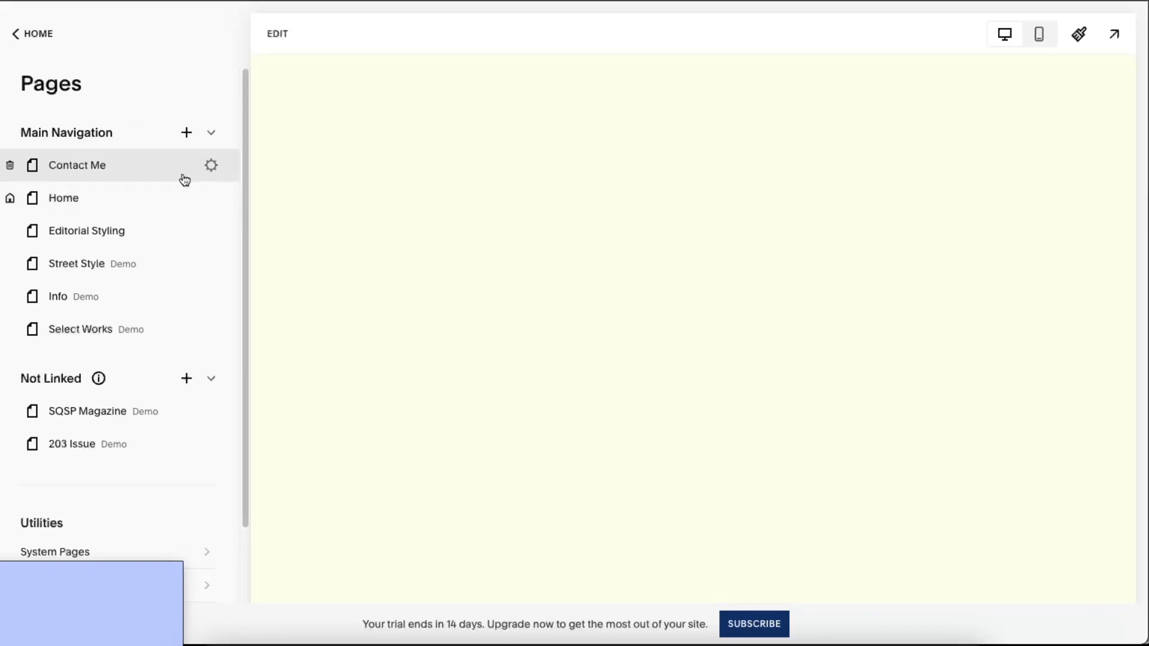
- Add the first Contact form section layout to the Contact Me page
click(295, 32)
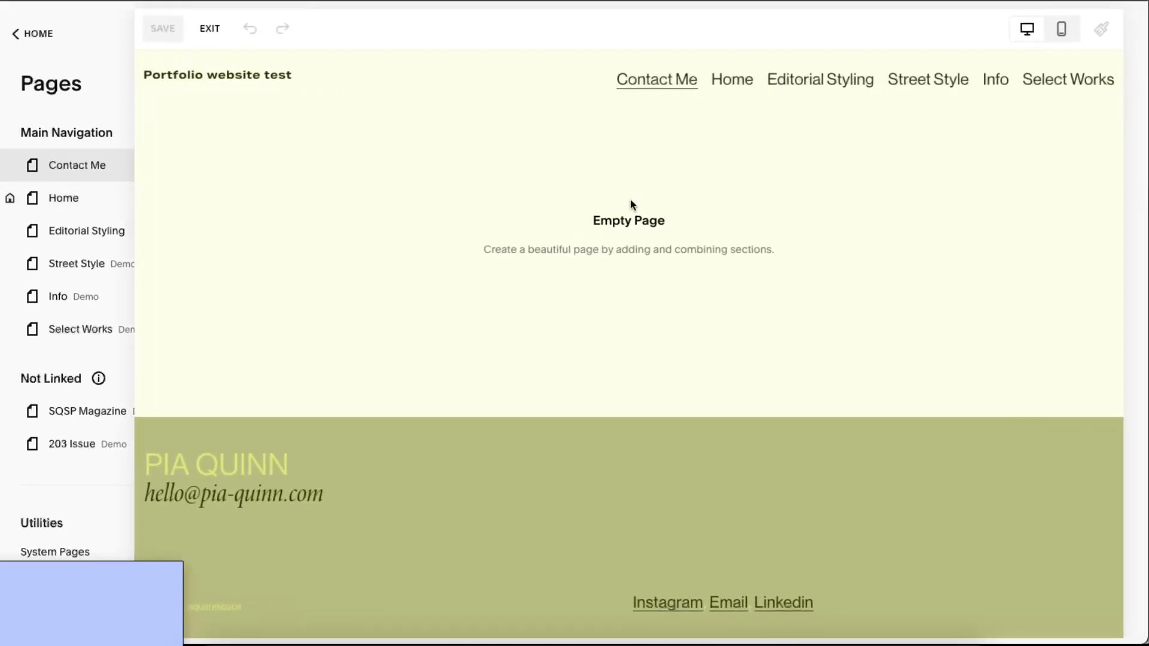
click(577, 242)
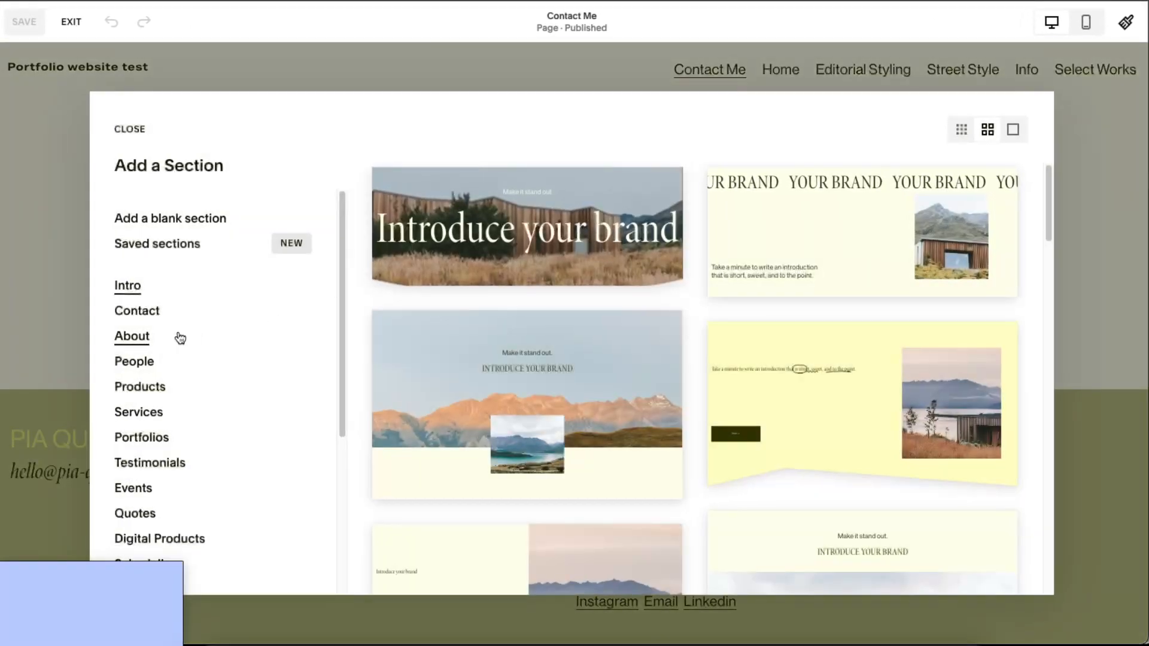
click(150, 312)
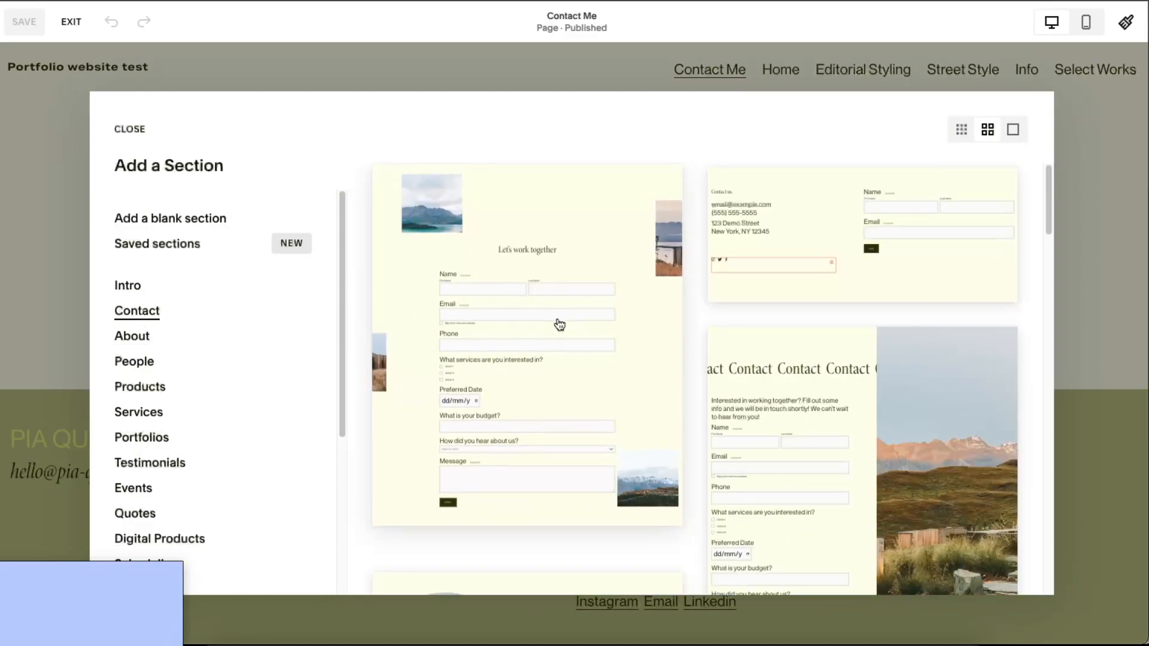
click(551, 389)
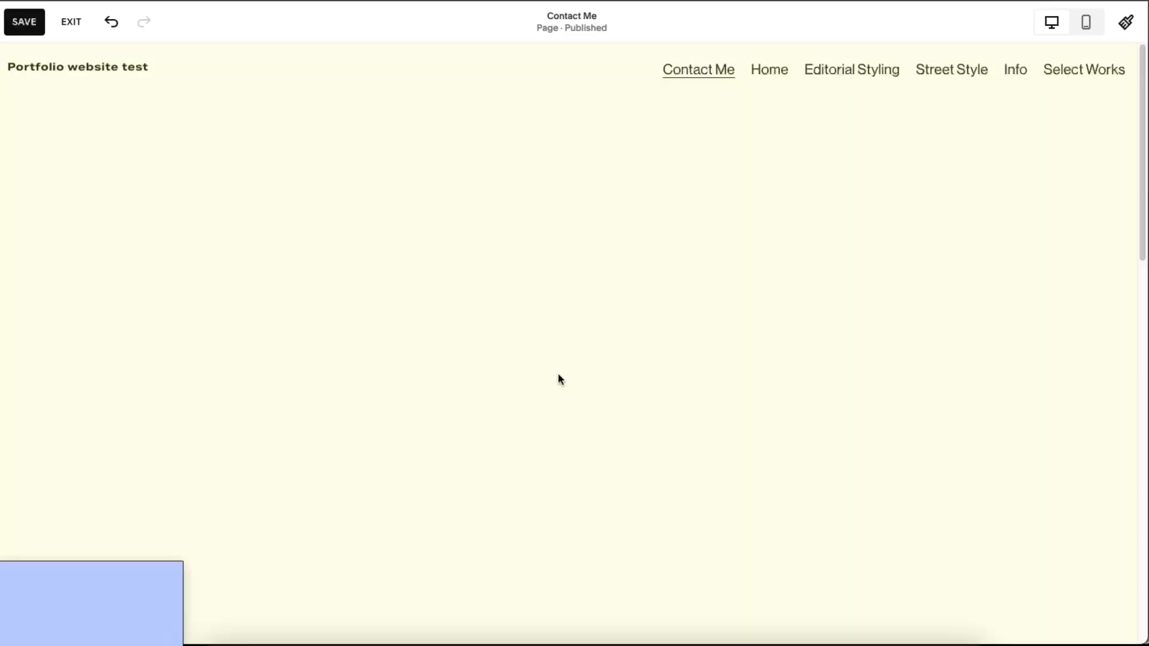
scroll(628, 353, down, 10)
scroll(696, 338, up, 10)
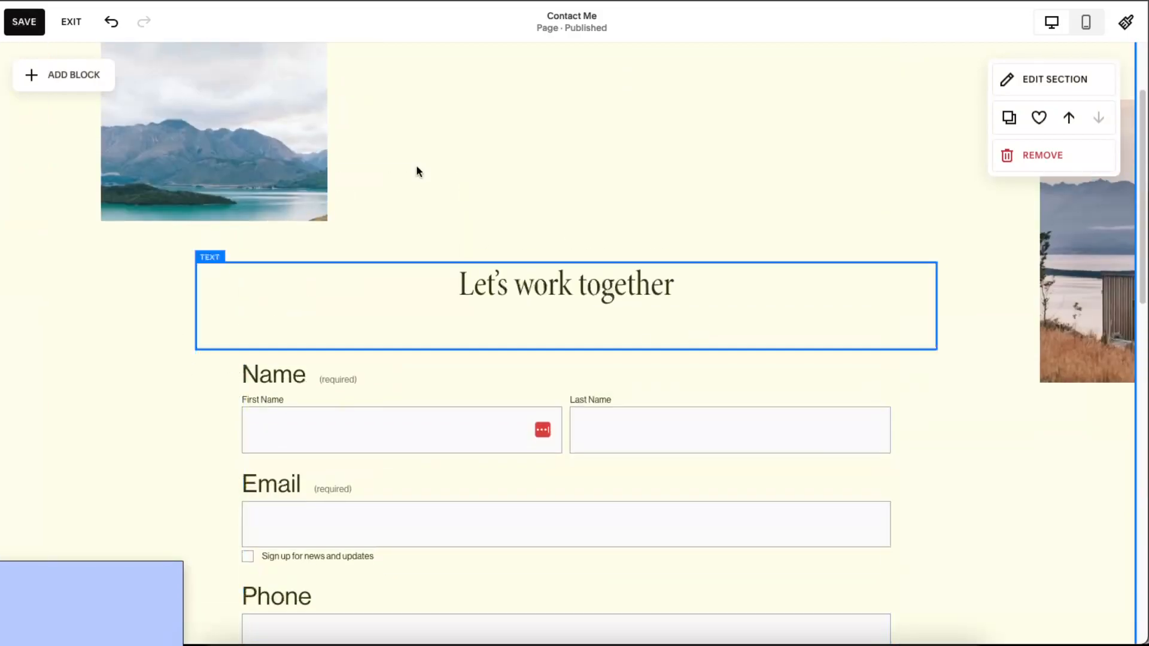
scroll(729, 167, up, 3)
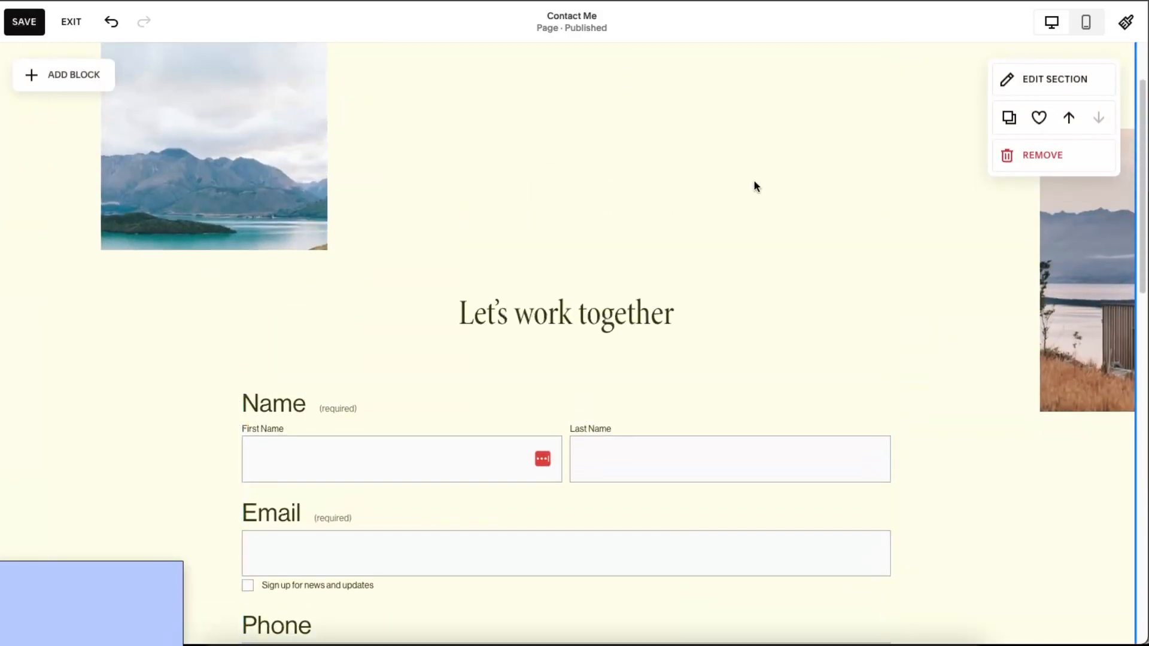
scroll(647, 329, down, 10)
scroll(775, 298, up, 8)
scroll(615, 440, up, 5)
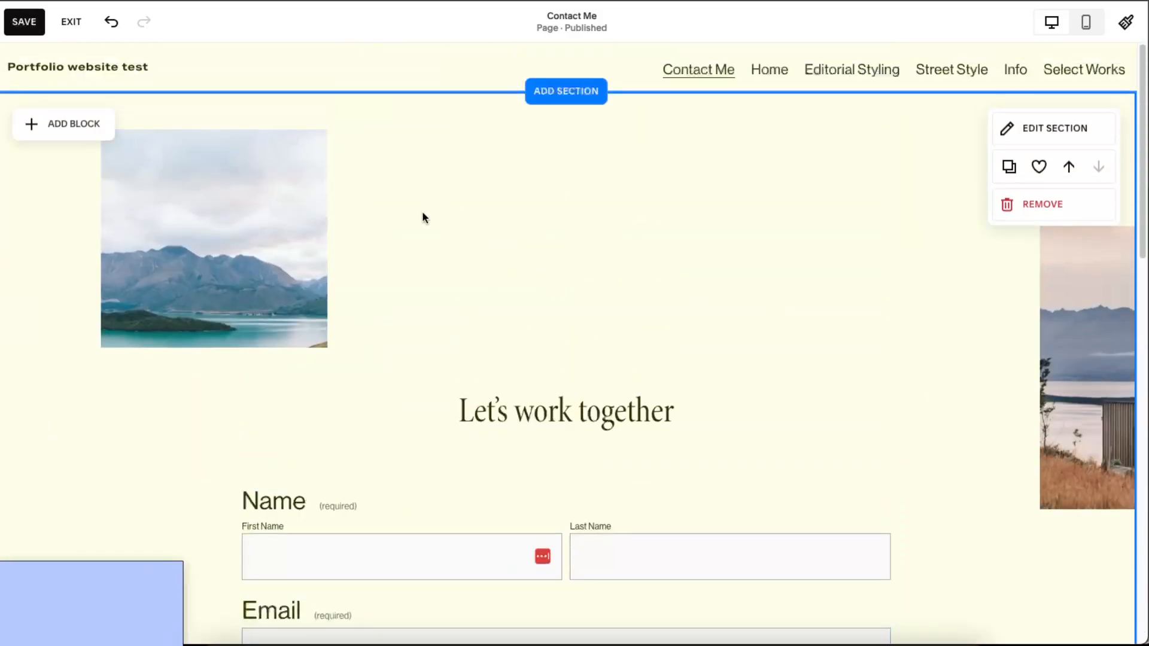
- Widen the mountain banner across the section, delete the right-edge image, and save
click(315, 209)
drag(331, 237, 1030, 258)
click(1020, 470)
click(1087, 420)
key(Delete)
scroll(1086, 417, down, 2)
scroll(1082, 414, up, 2)
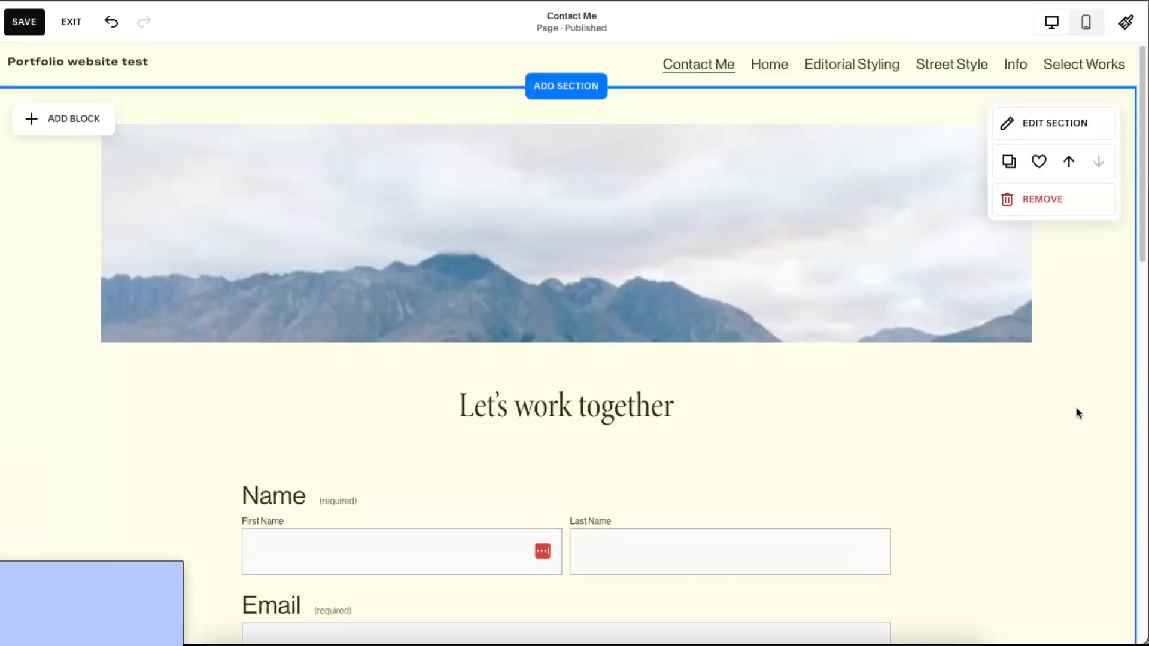
click(23, 23)
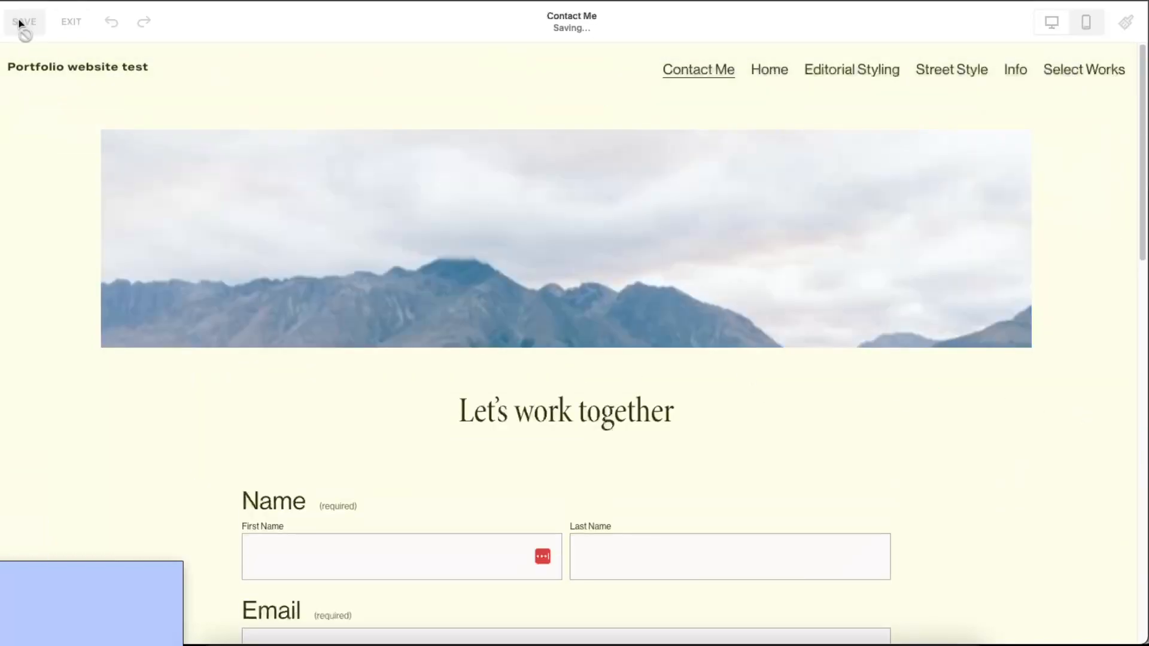
click(74, 22)
- Move Contact Me to the end of navigation and title Select Works 'My Work'
drag(78, 168, 60, 350)
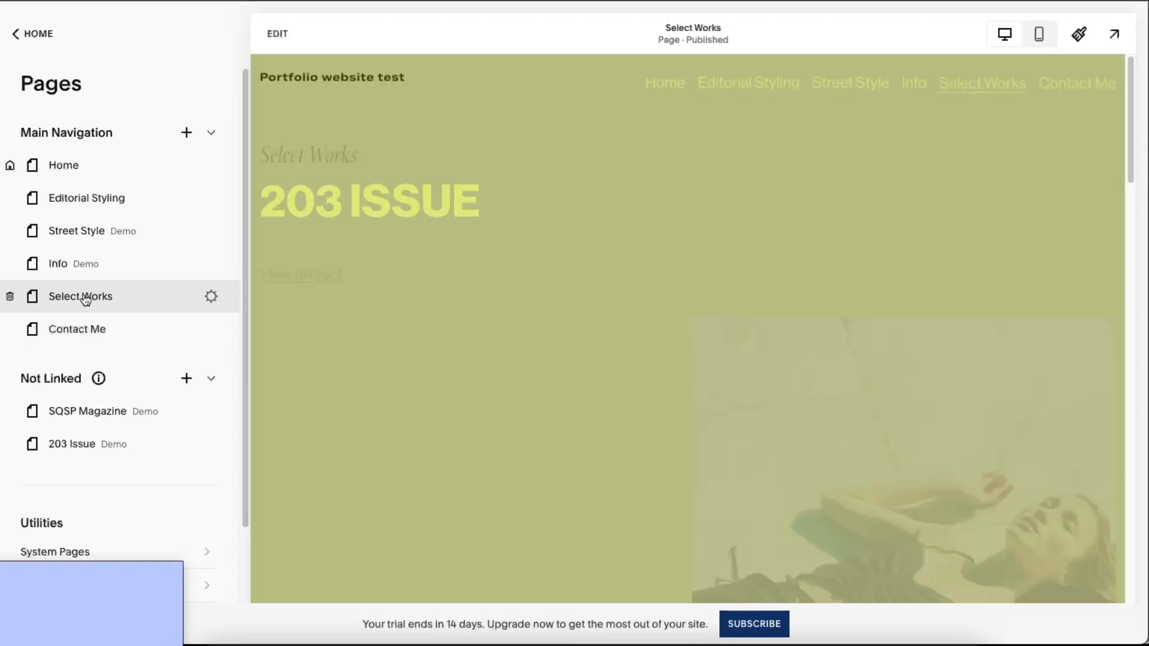
click(209, 297)
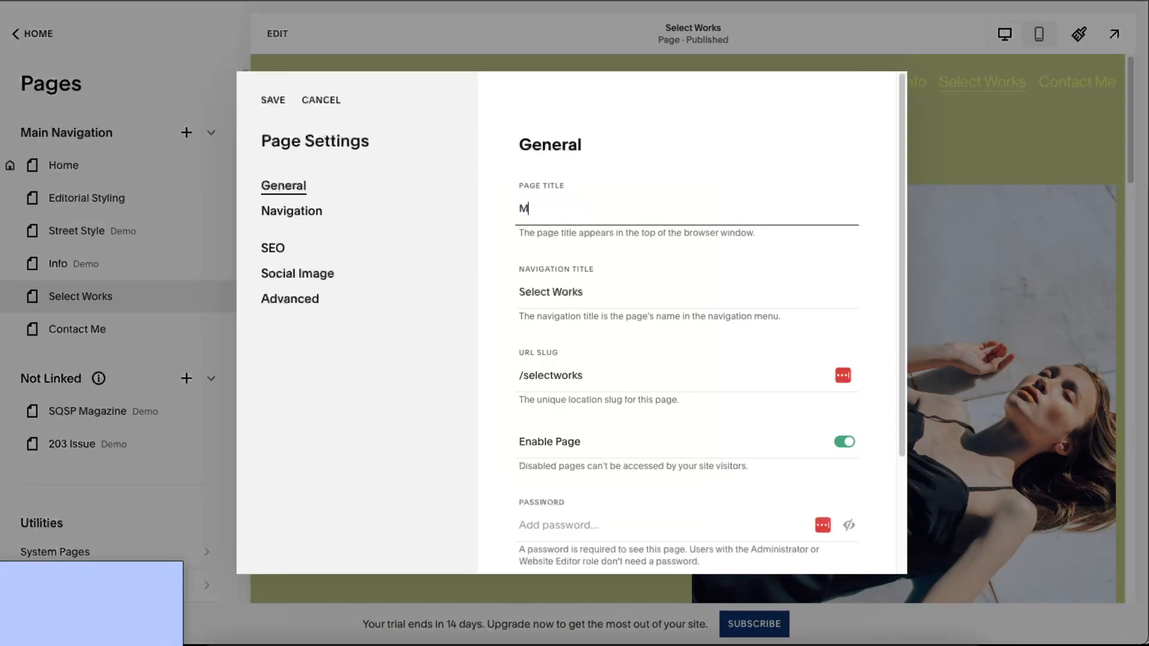
scroll(740, 403, down, 3)
scroll(548, 397, up, 3)
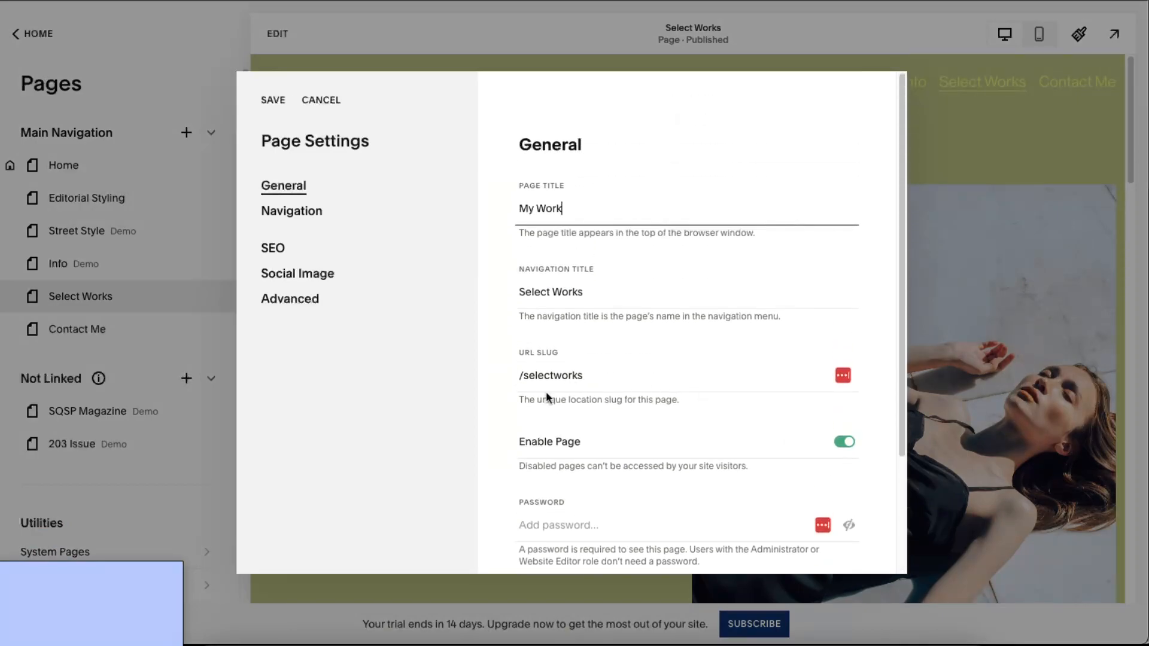
click(274, 101)
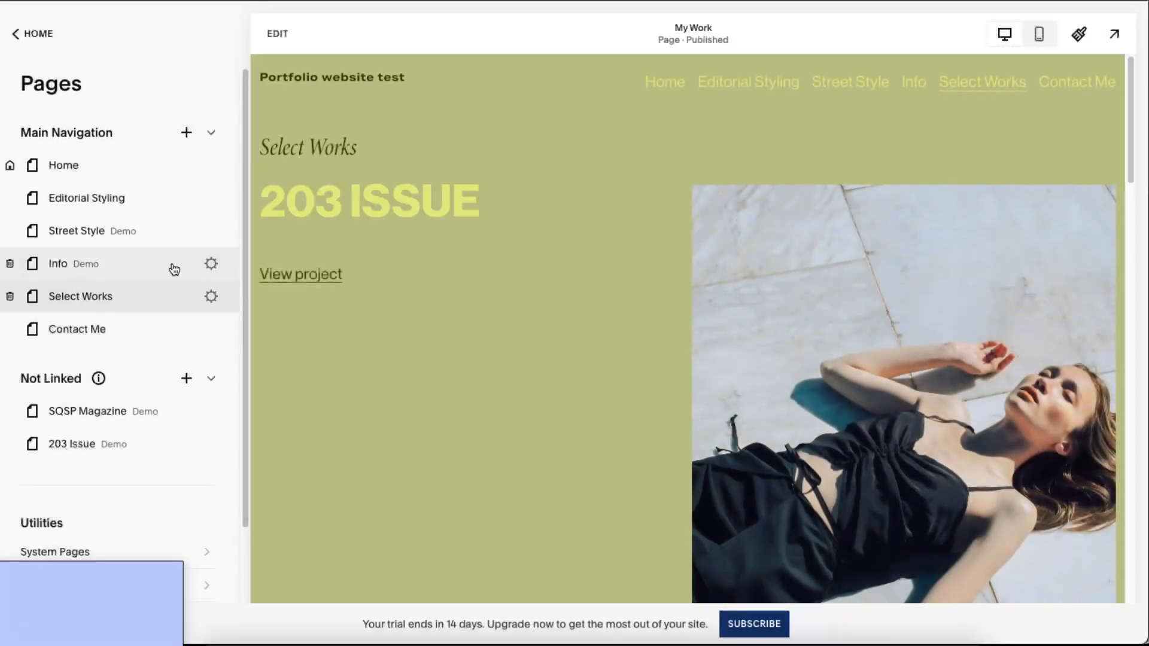
- Delete the Street Style page and move Select Works right below Home
click(205, 234)
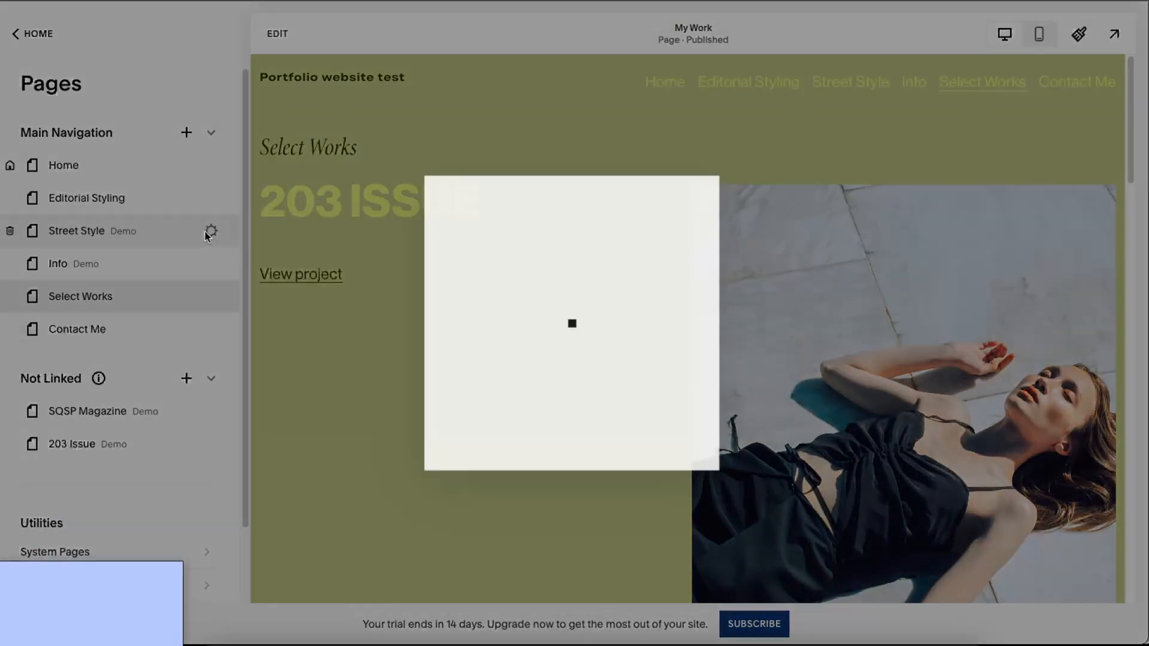
click(279, 97)
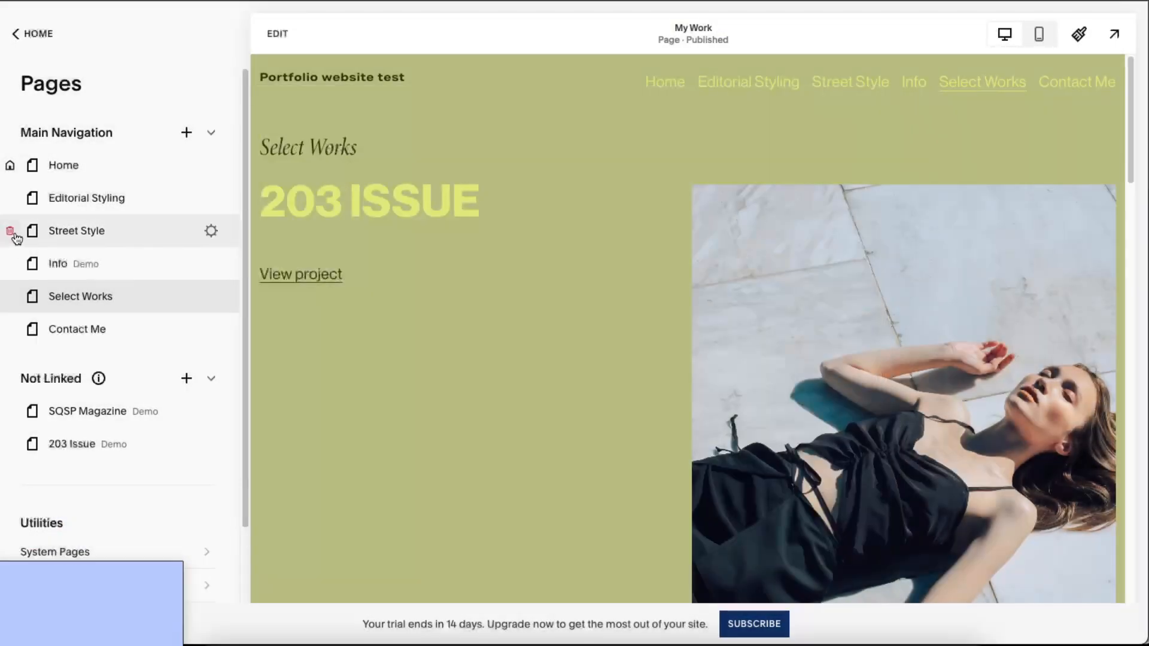
click(11, 233)
key(Return)
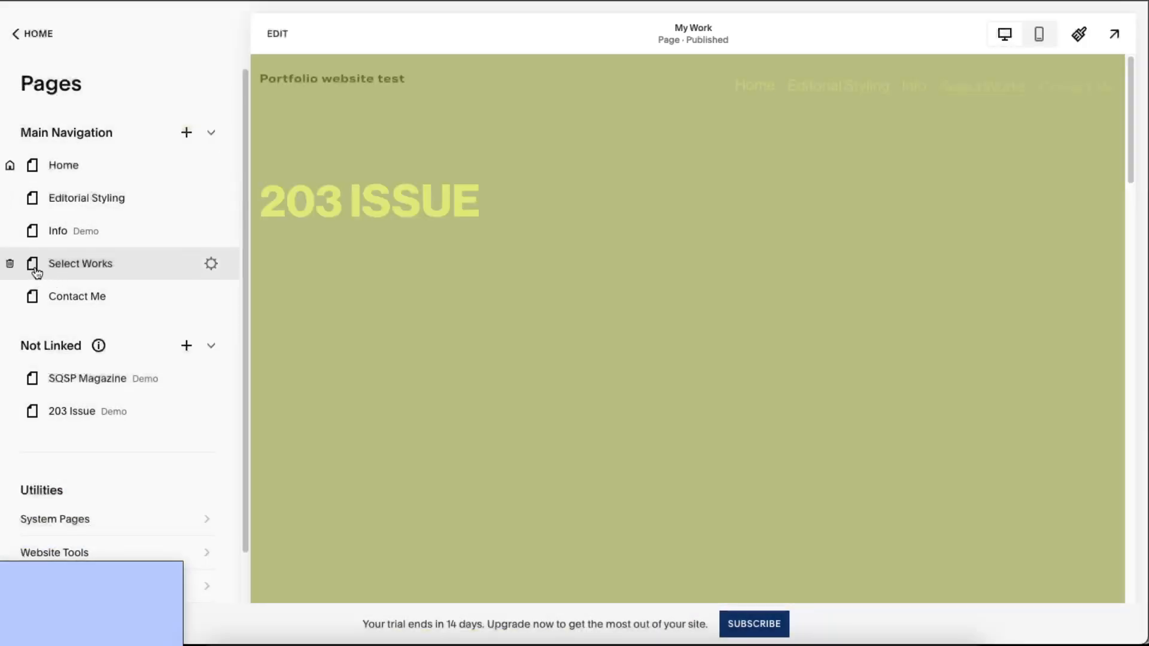
drag(66, 264, 55, 199)
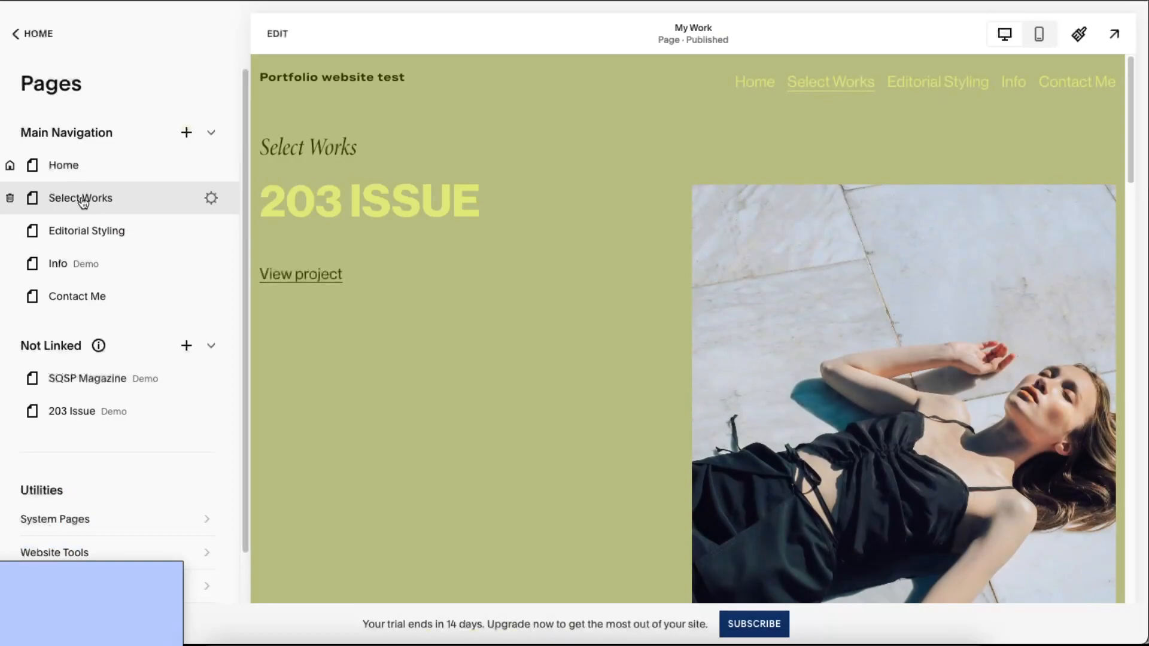
- Add a grid-layout Portfolio page named Portfolio 1 to Main Navigation
click(186, 133)
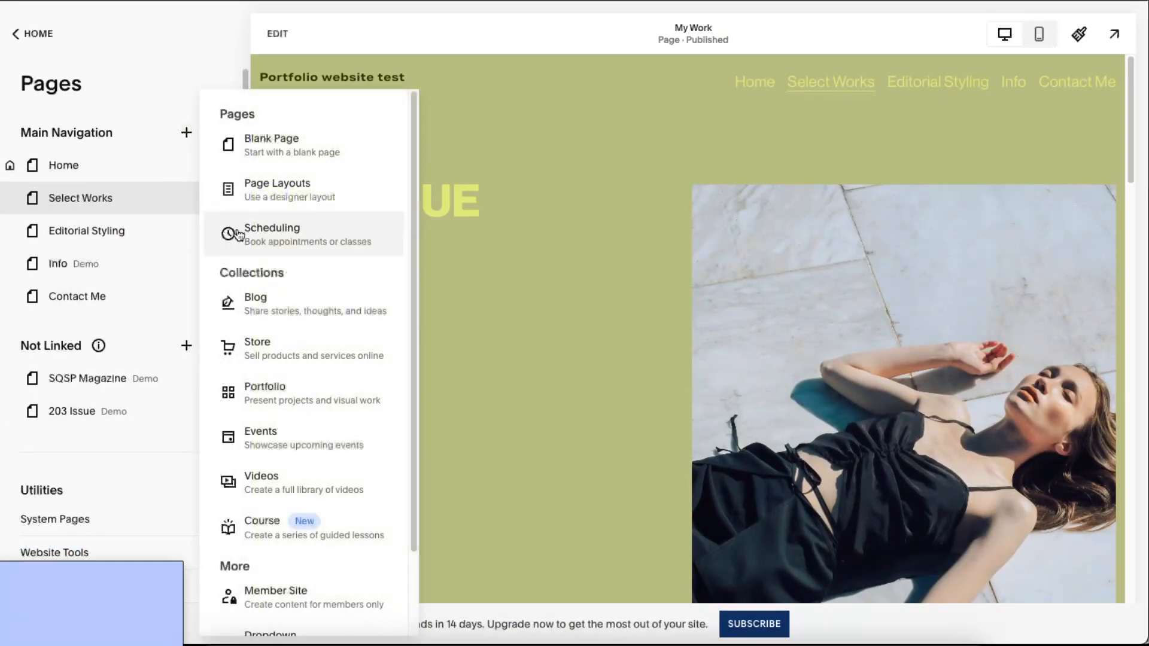
click(281, 390)
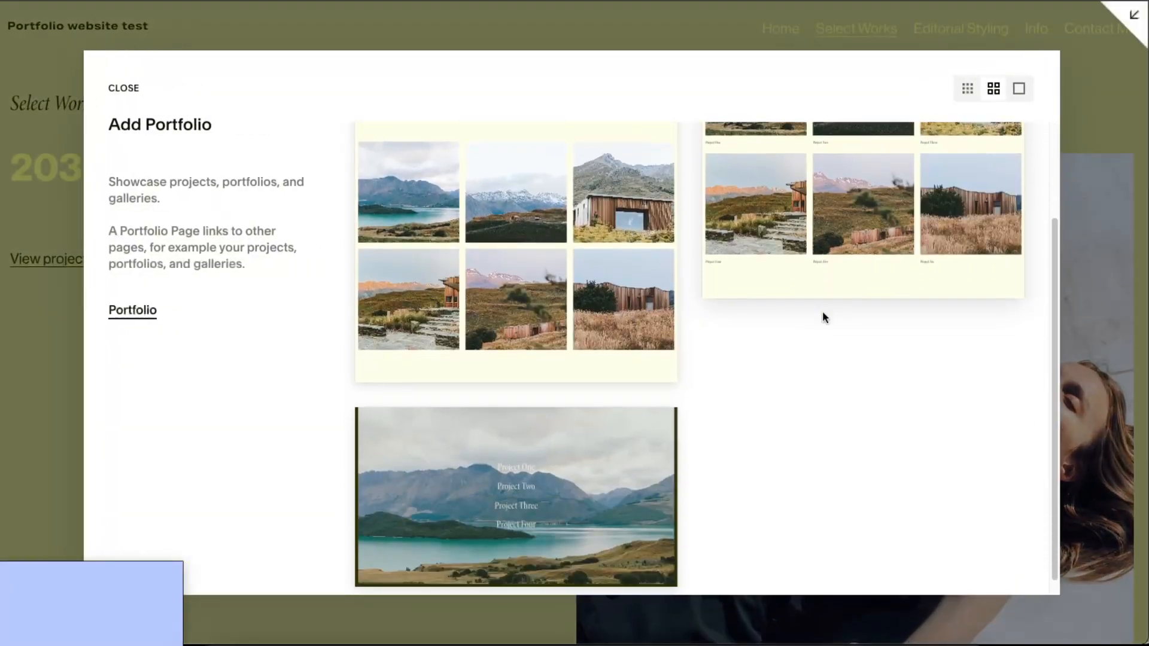
click(838, 301)
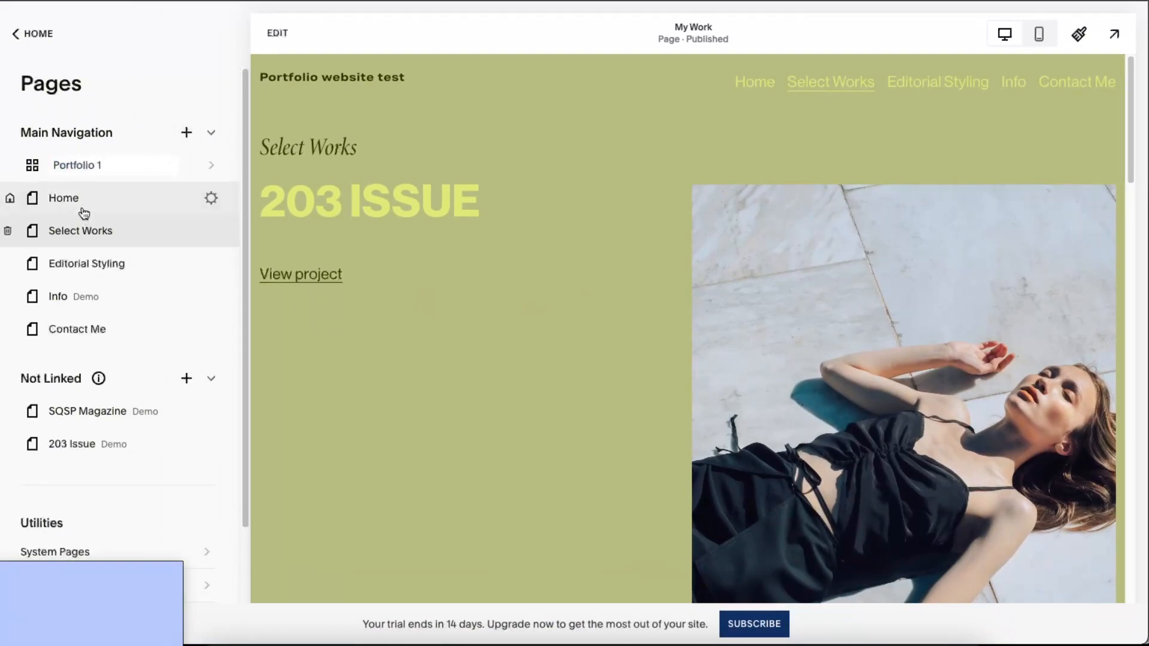
key(Return)
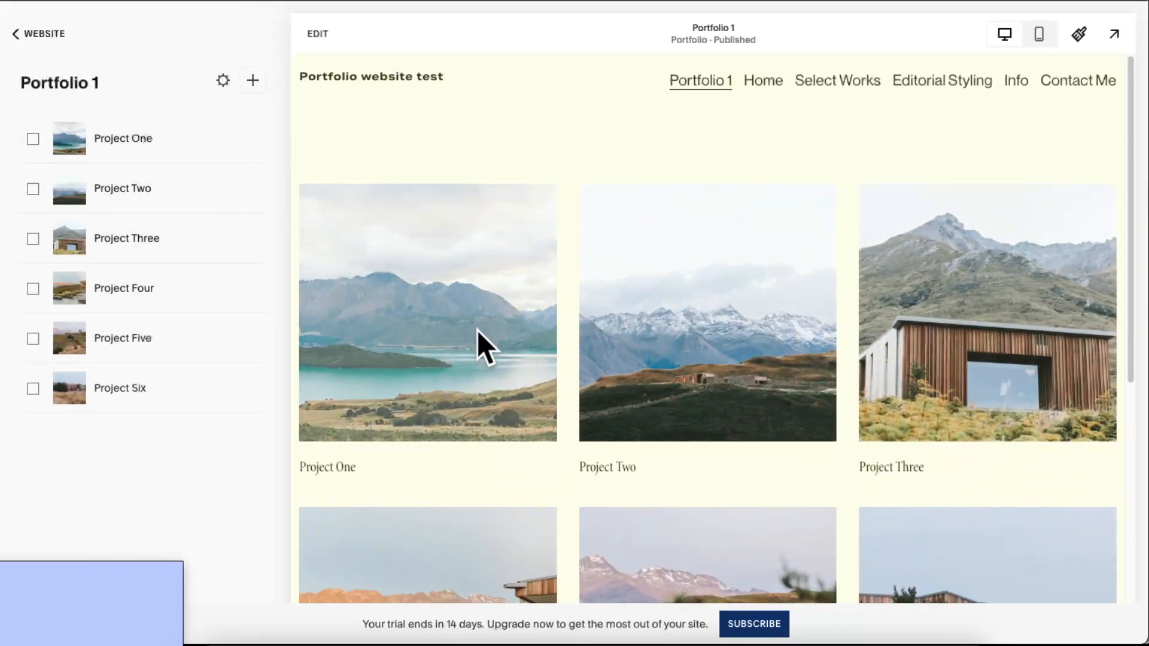
scroll(796, 346, down, 5)
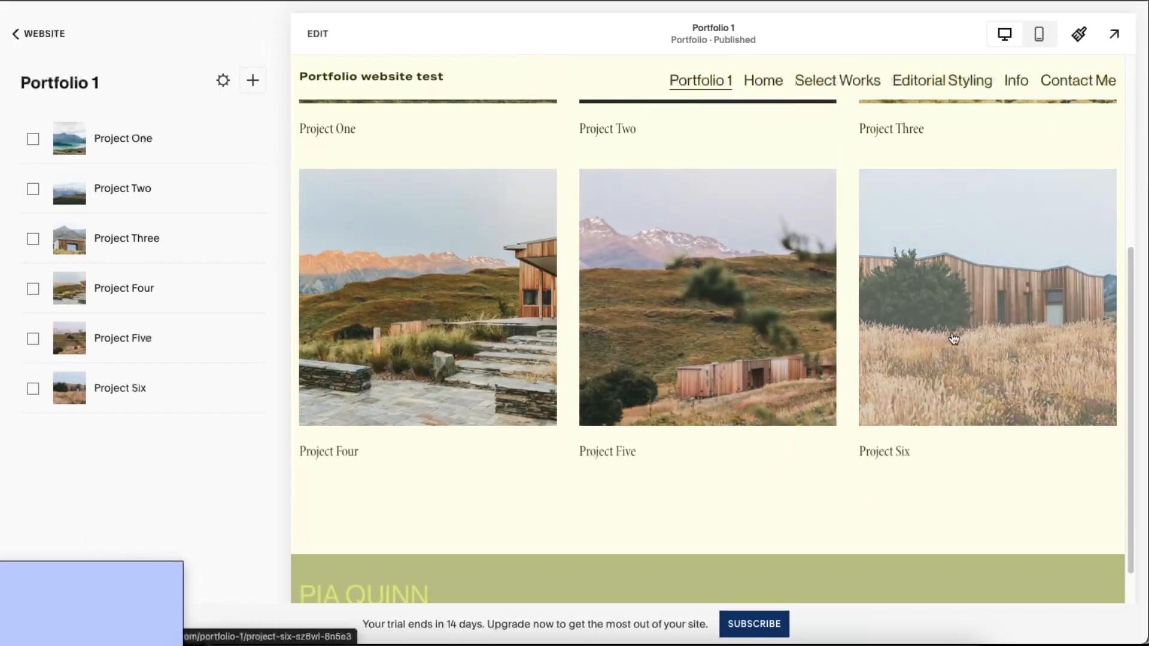
scroll(952, 339, up, 5)
- Move Portfolio 1 right below Home in the pages list, then open Home
click(48, 38)
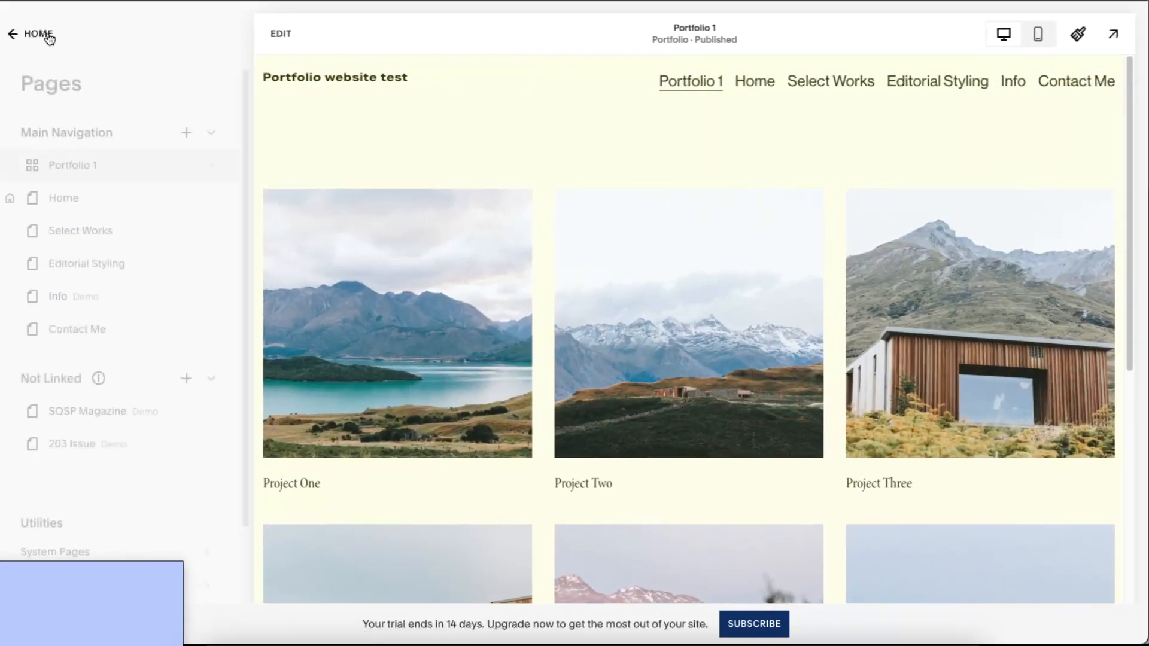
drag(110, 172, 78, 207)
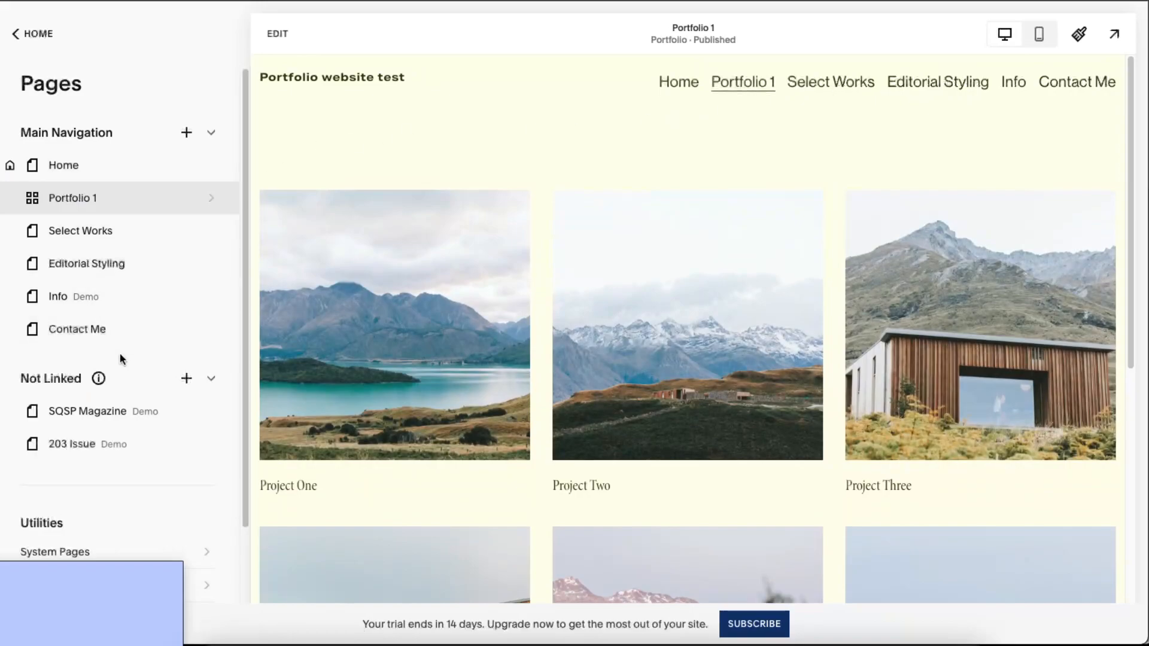
scroll(120, 353, down, 3)
scroll(121, 356, up, 3)
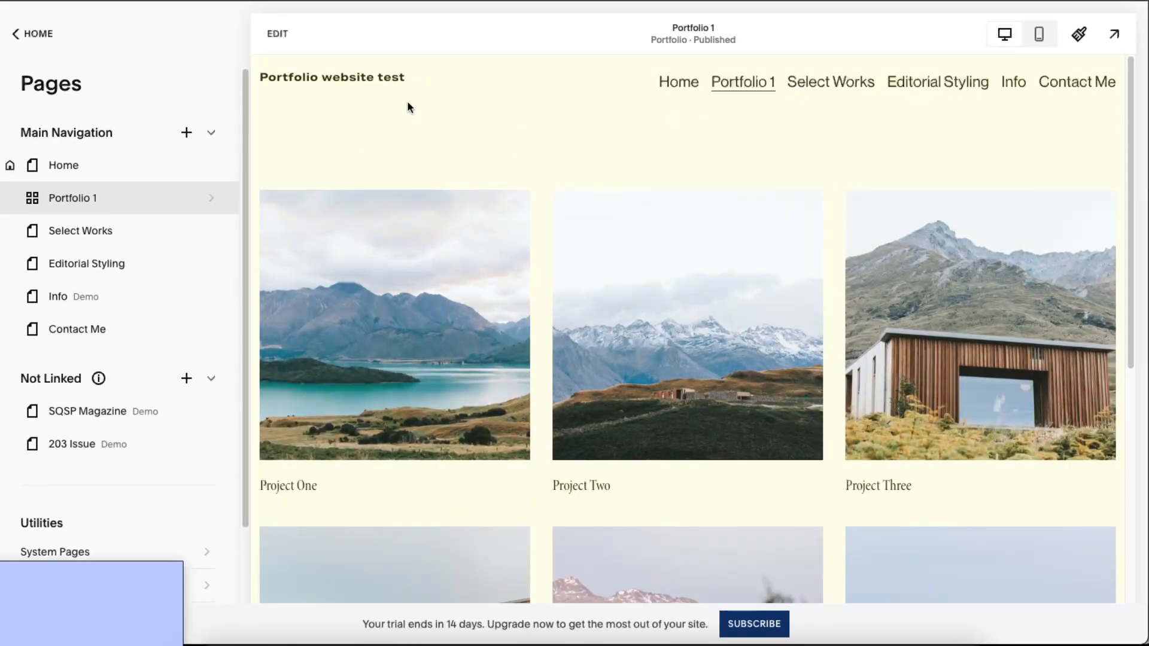
click(224, 175)
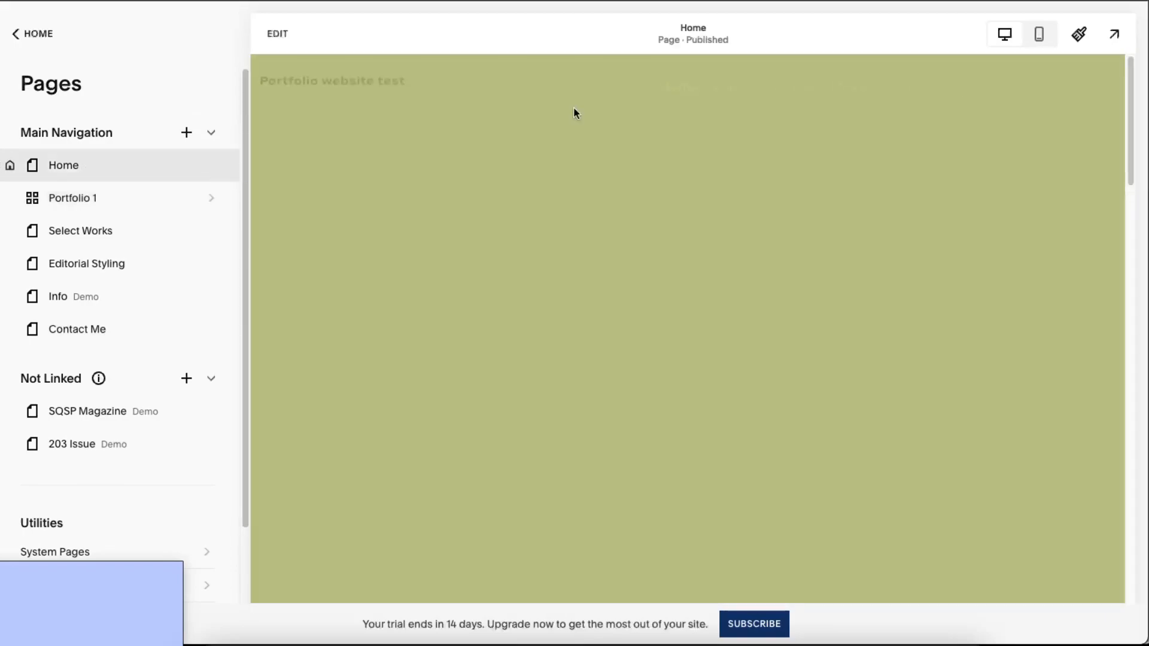